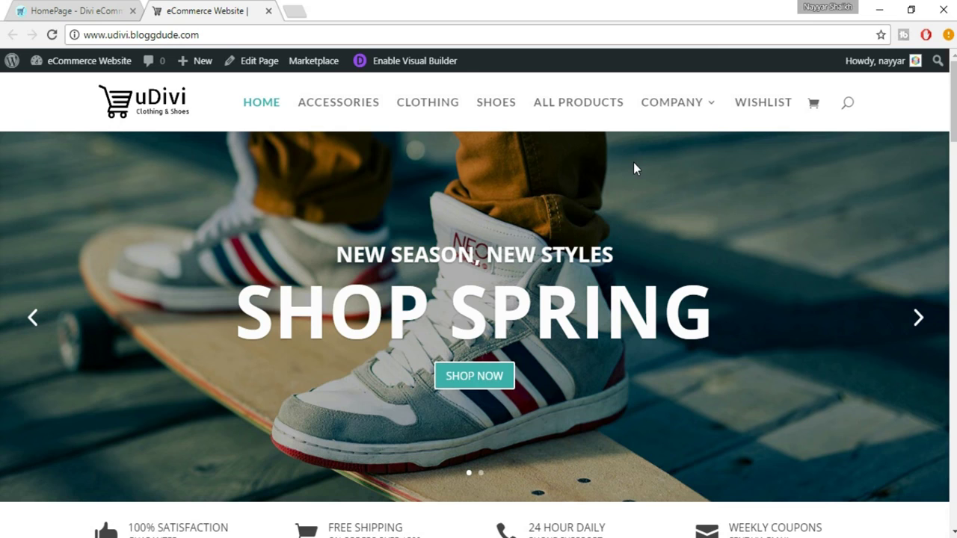
Open the eCommerce Website's WordPress admin dashboard in a new browser tab and switch to it.
mouse_move(97, 62)
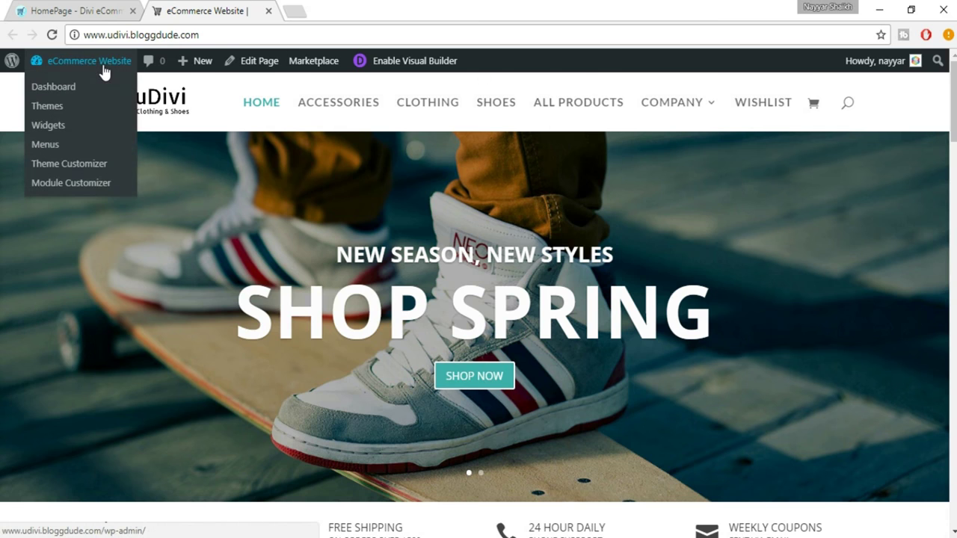
right_click(72, 88)
click(75, 96)
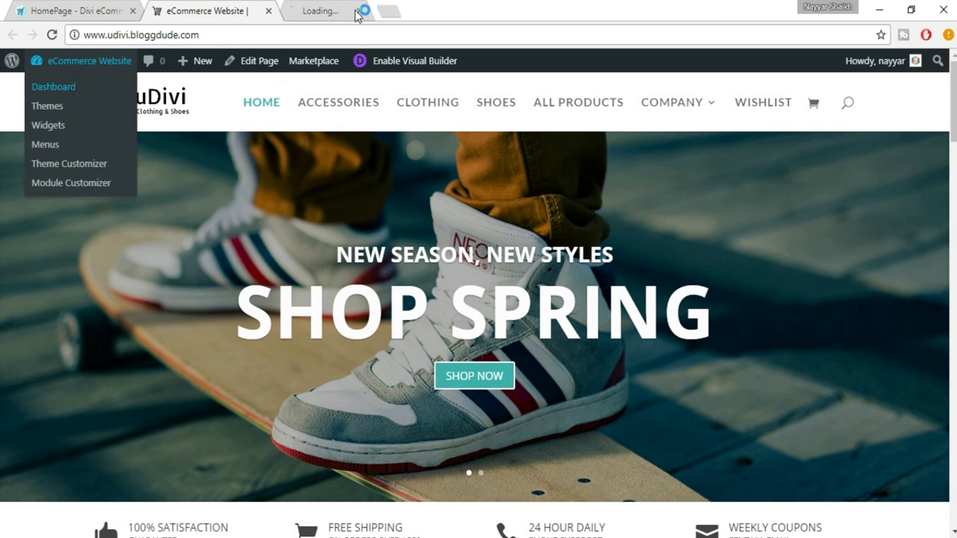
click(359, 14)
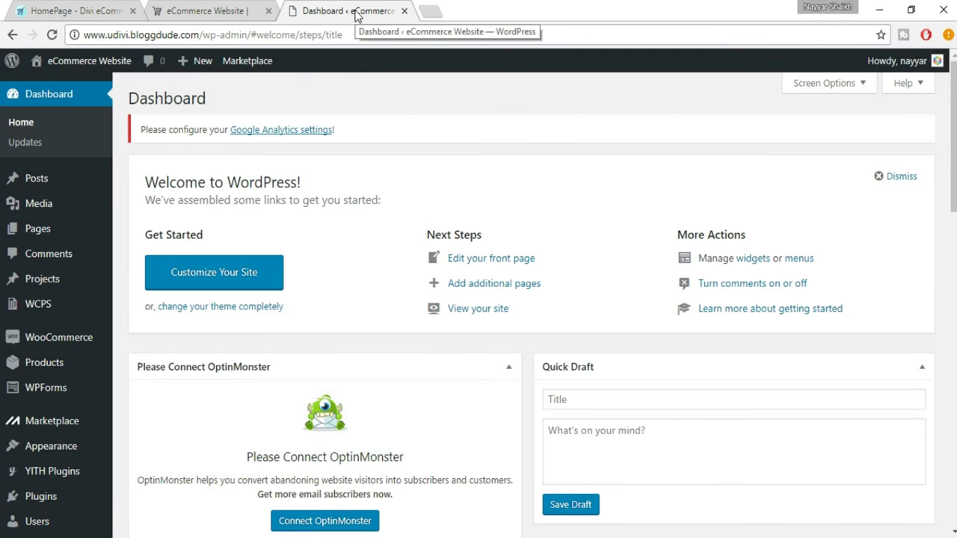
Go to the page for adding new plugins and search for "yoast".
scroll(137, 305, down, 3)
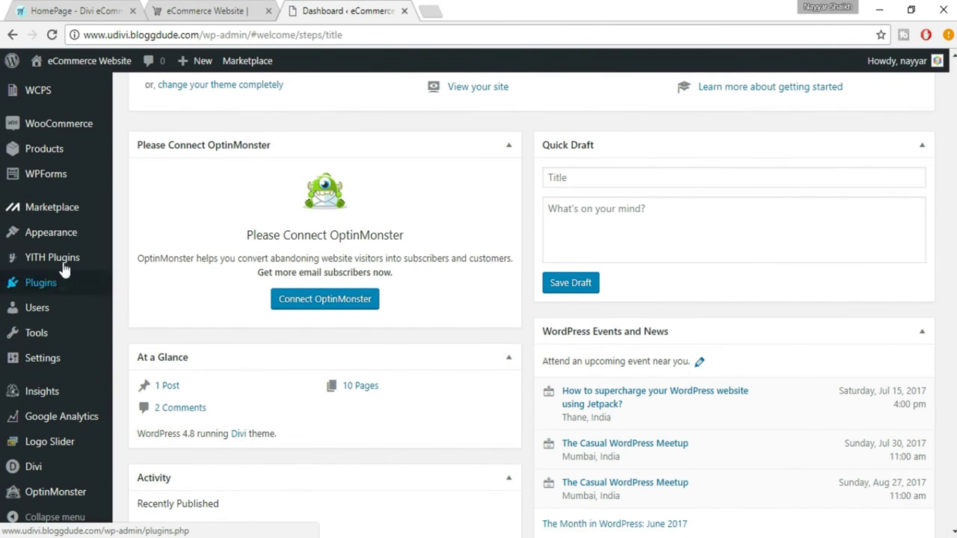
mouse_move(73, 289)
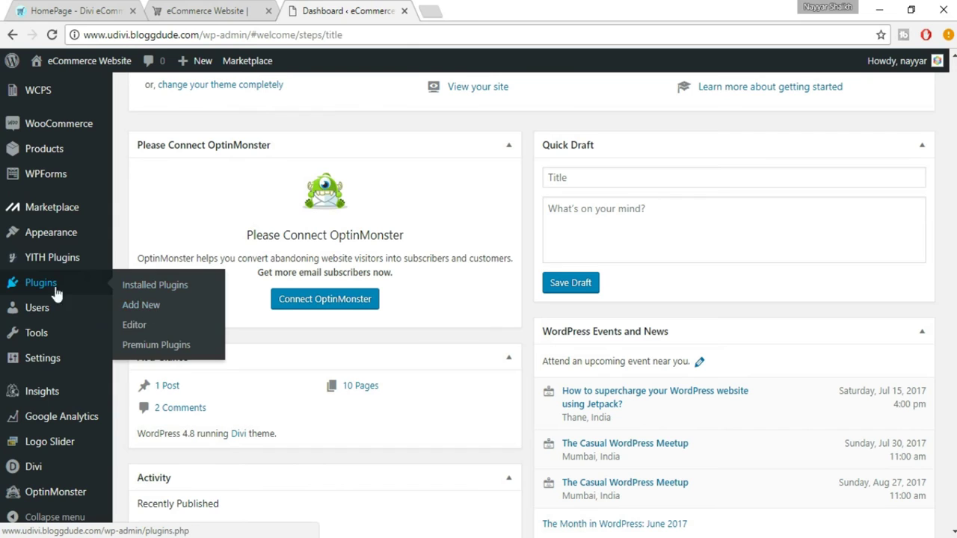
click(136, 302)
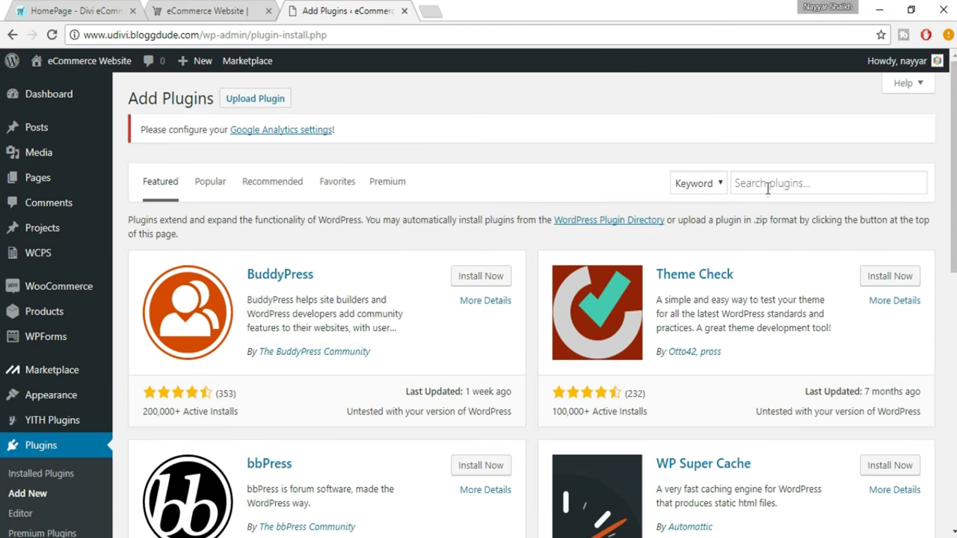
click(768, 187)
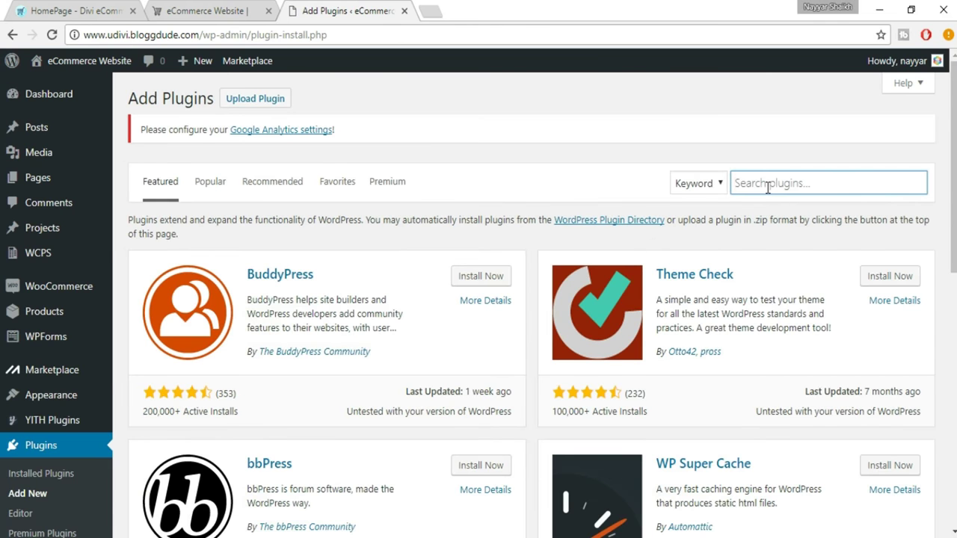
text(yoast)
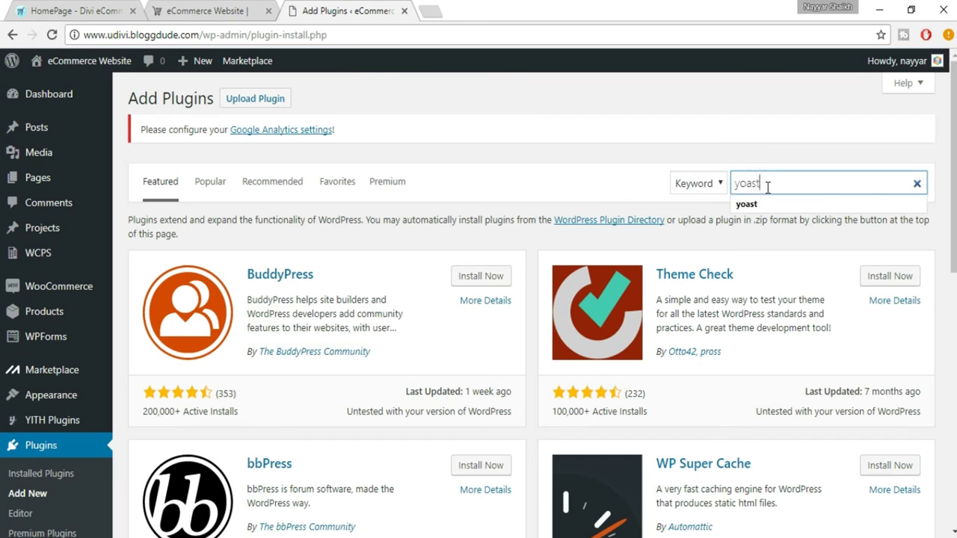
key(Return)
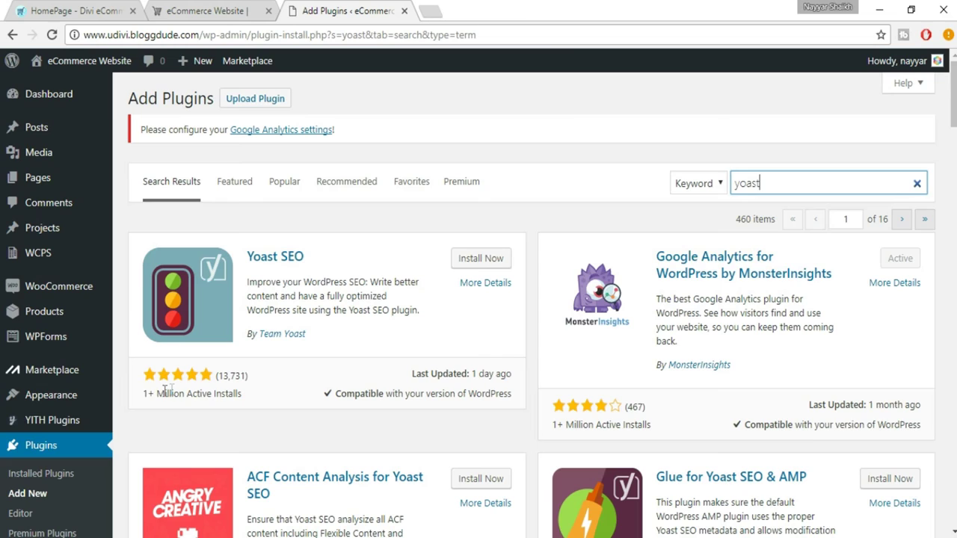
Install and activate the Yoast SEO plugin from the search results.
drag(144, 393, 256, 391)
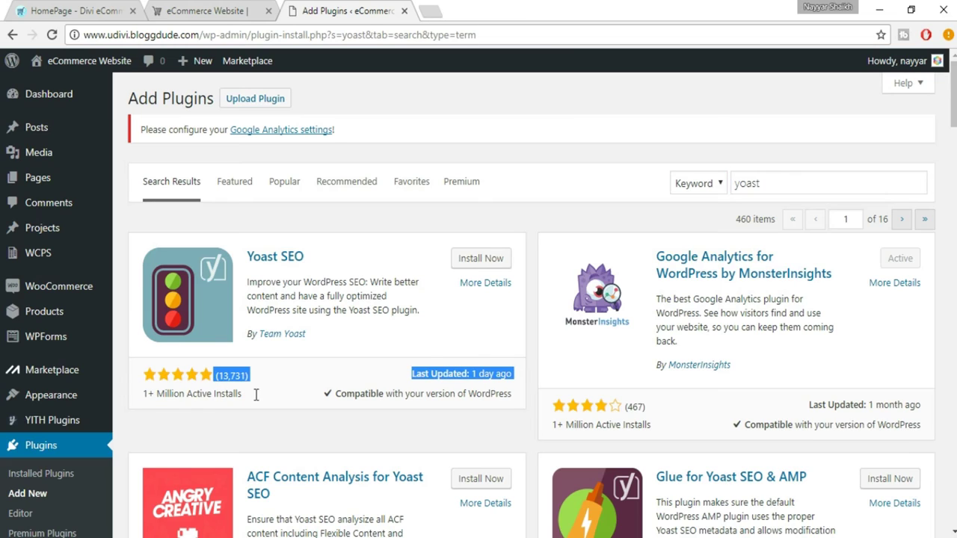
click(245, 399)
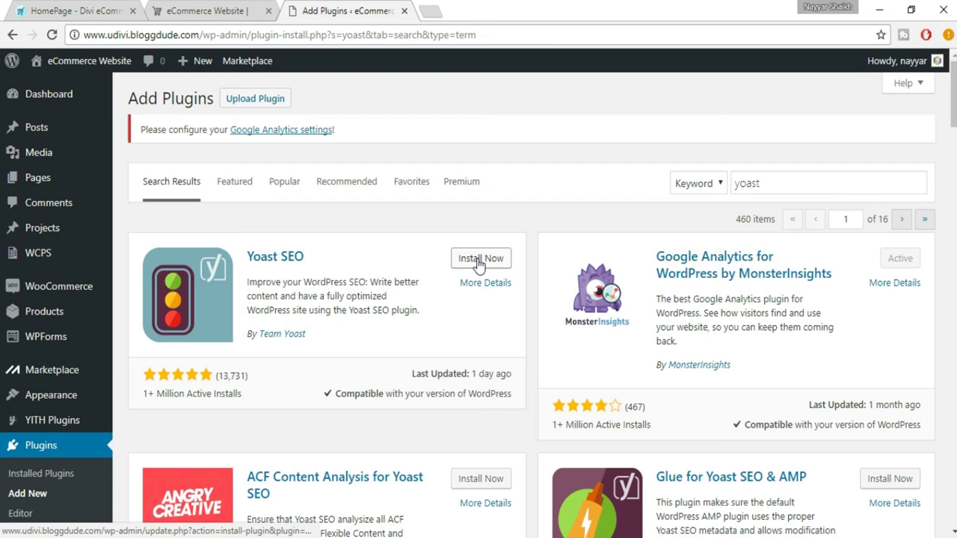
click(476, 262)
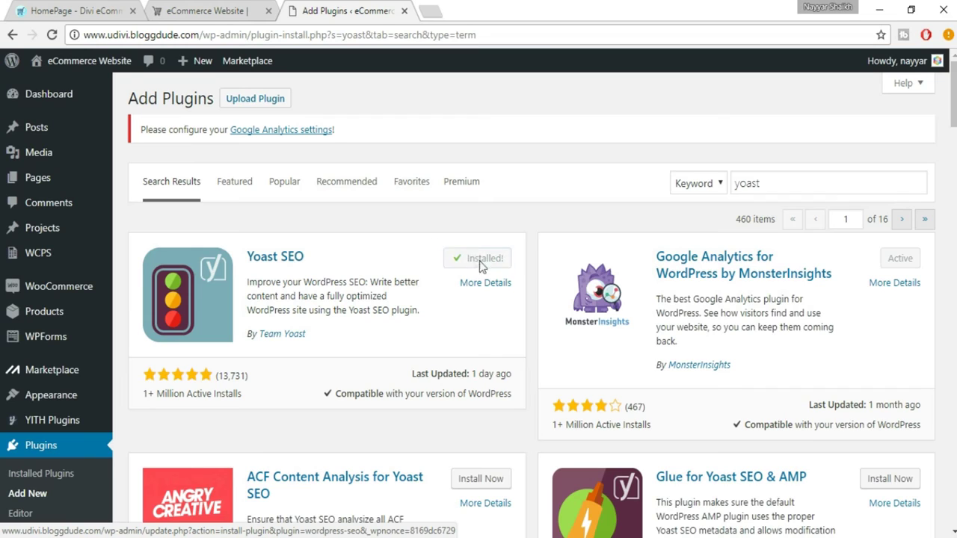
click(482, 263)
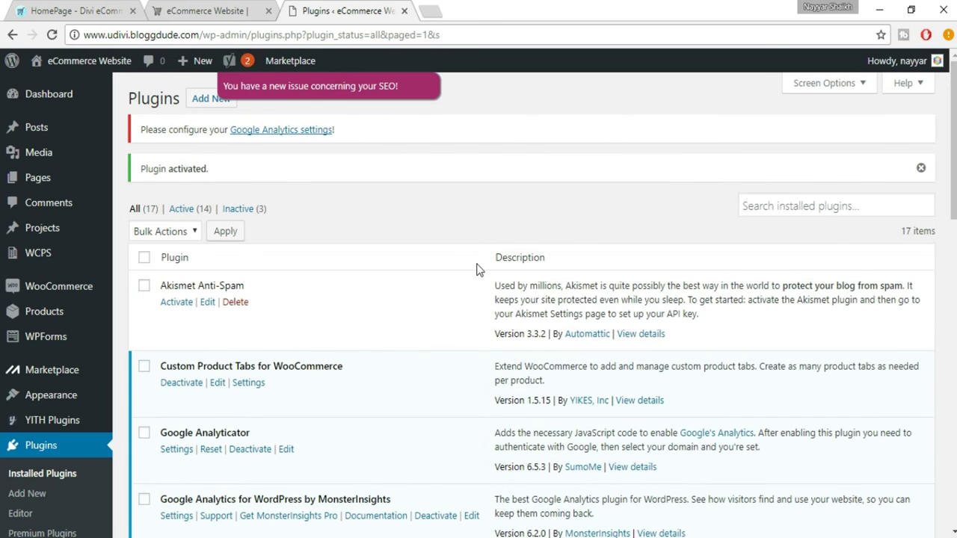
Open the Yoast SEO dashboard and review its problems and notifications.
scroll(448, 288, down, 6)
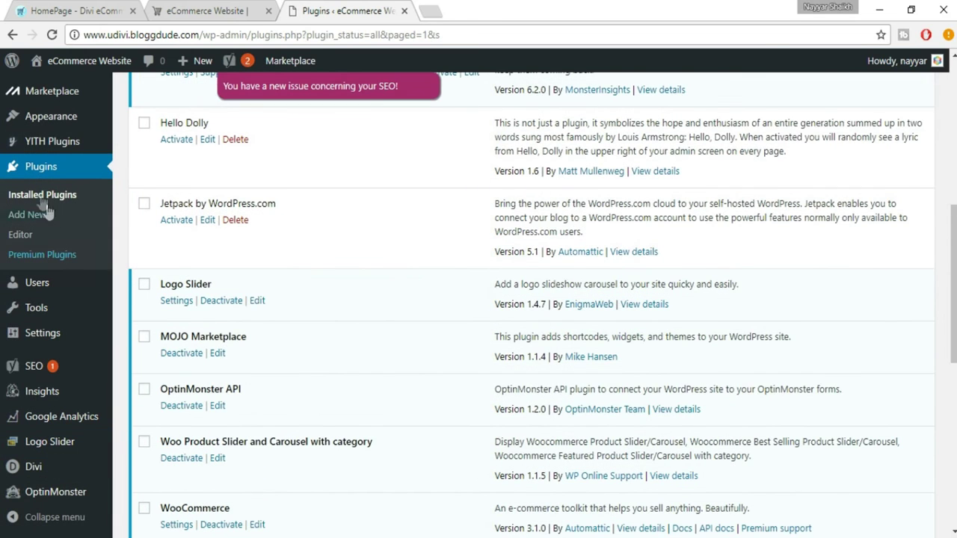
mouse_move(54, 369)
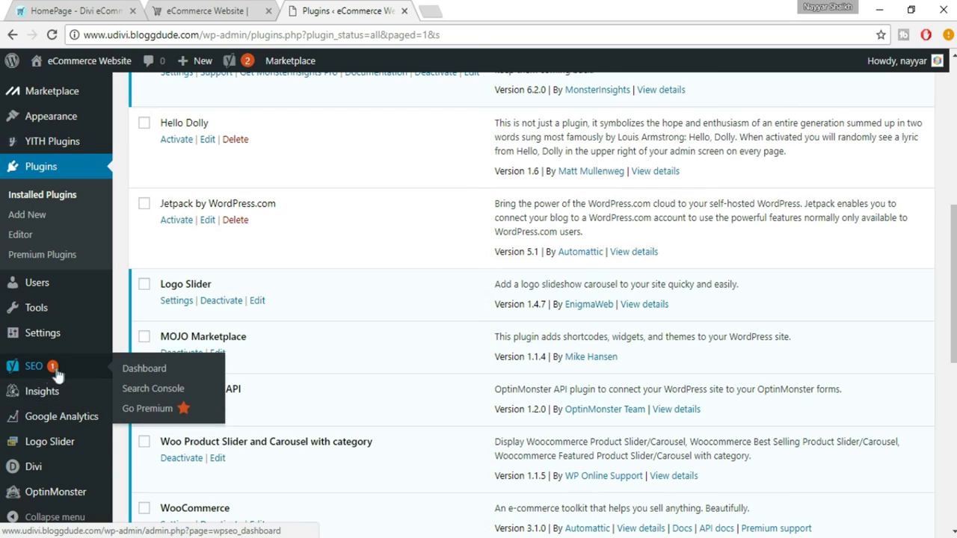
click(40, 367)
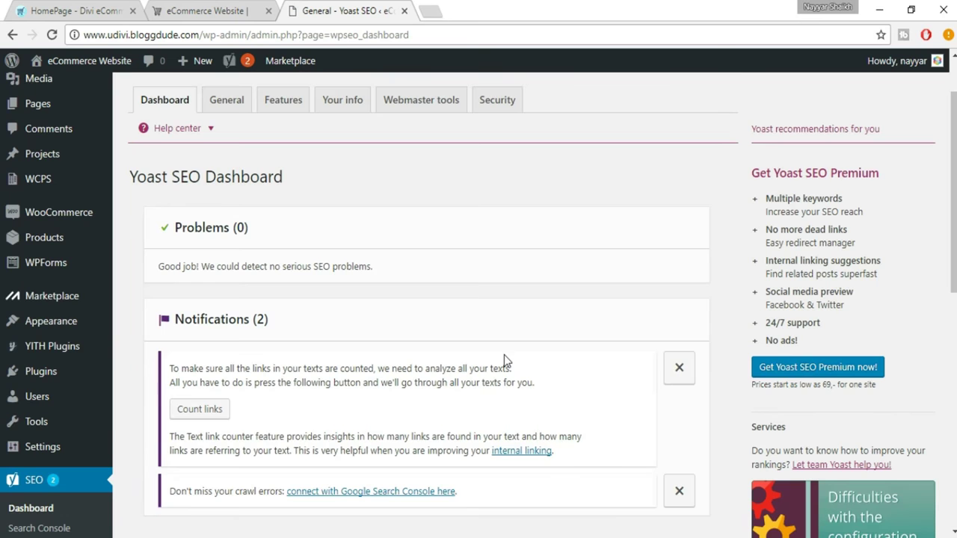
scroll(350, 273, down, 1)
scroll(264, 236, down, 1)
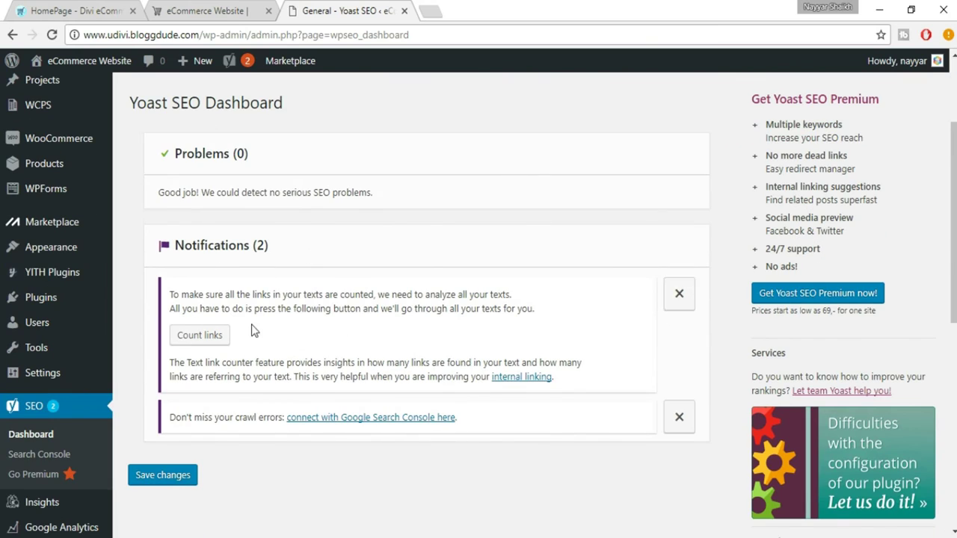
scroll(364, 419, up, 1)
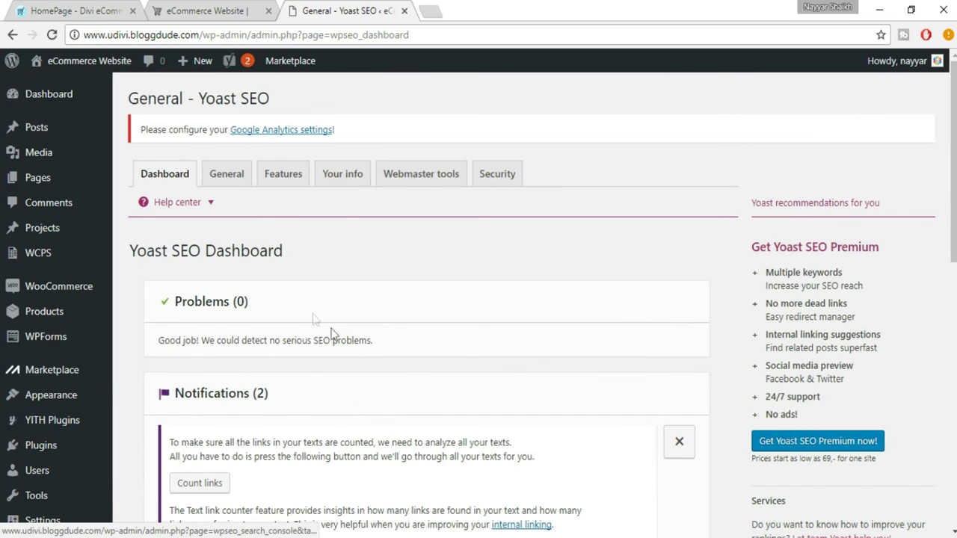
Open the configuration wizard from Yoast SEO's general settings and start configuring Yoast SEO in a few steps.
click(229, 182)
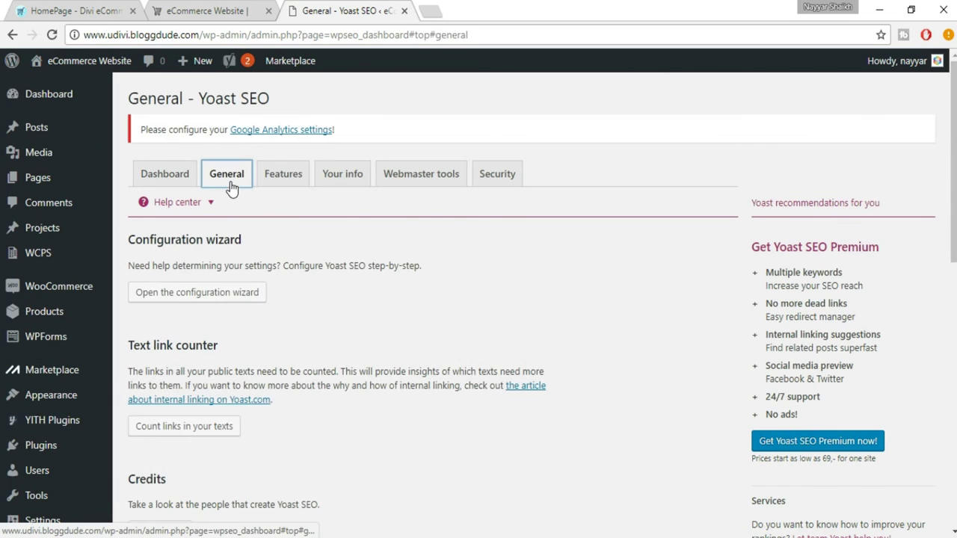
click(172, 293)
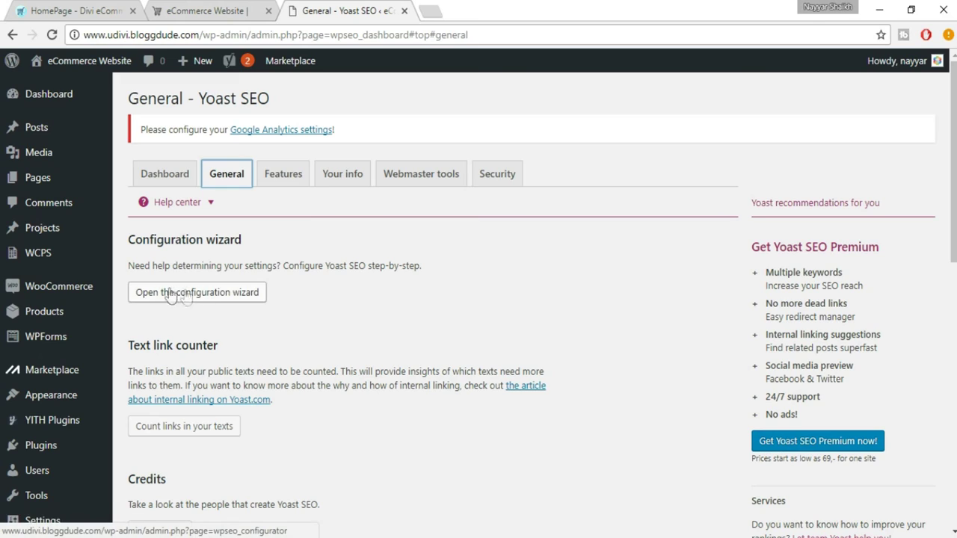
click(222, 297)
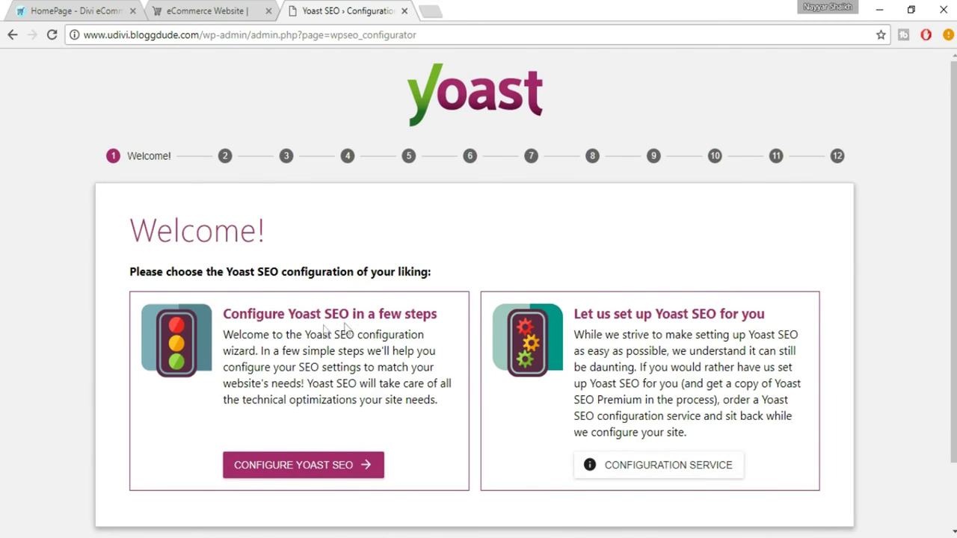
click(329, 467)
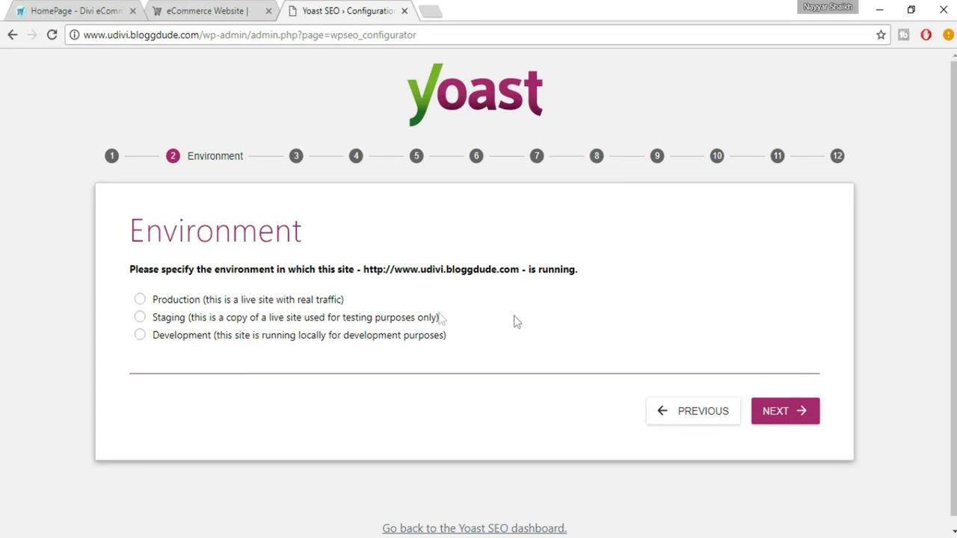
Set the site's environment to Production and its site type to Webshop in the configuration wizard.
click(293, 300)
click(786, 417)
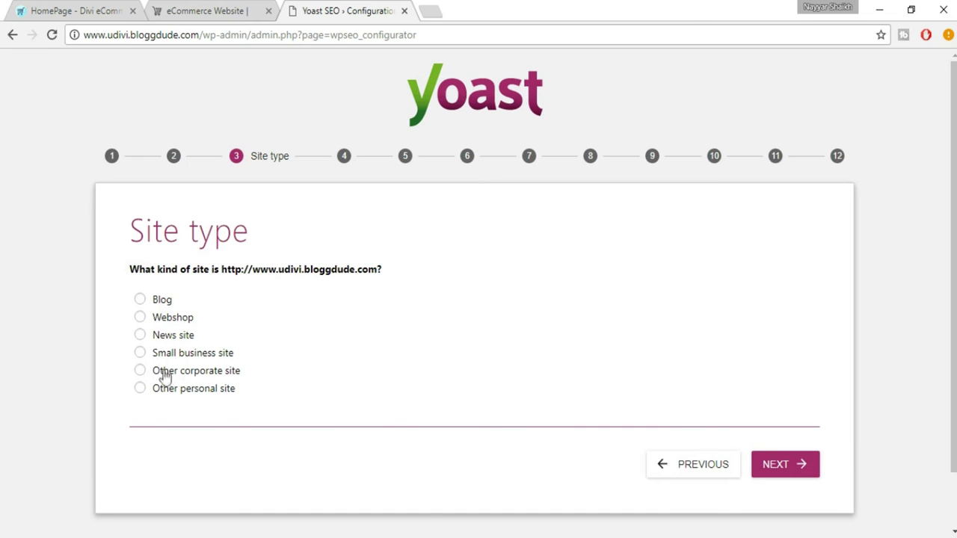
click(187, 327)
click(804, 466)
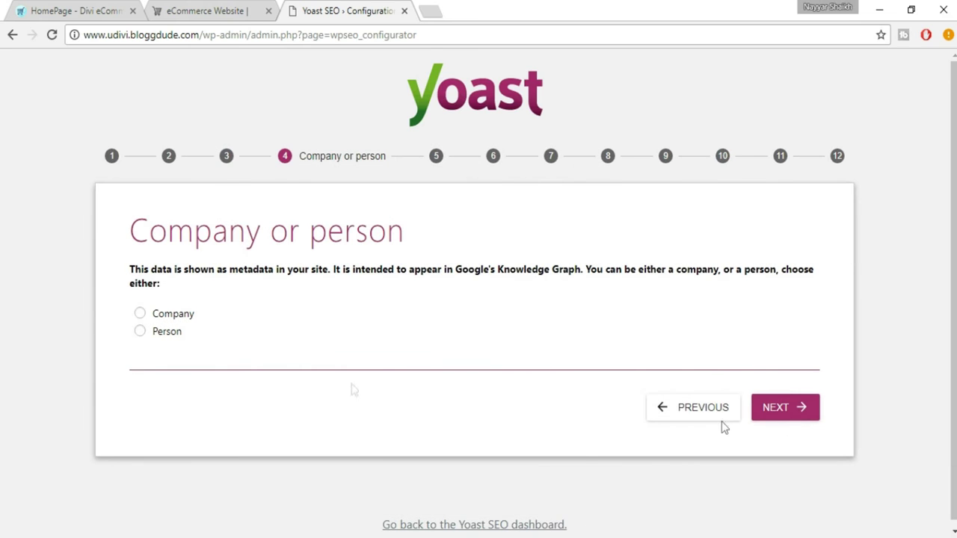
Identify the site as a Company and enter "BloggDude Inc." as the company name.
click(162, 315)
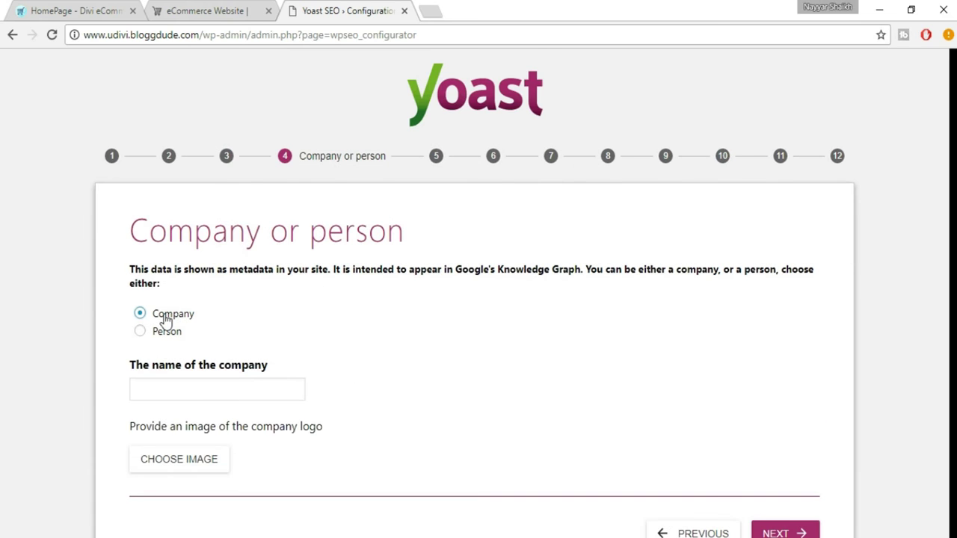
scroll(367, 352, down, 1)
click(233, 319)
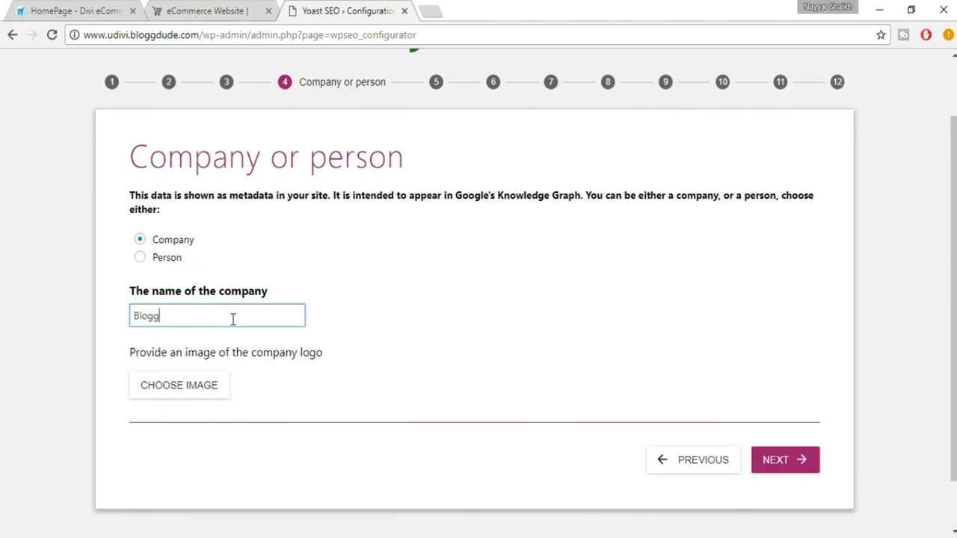
text(BloggDude)
Choose the uDivi Clothing & Shoes logo from the media library as the company logo and continue to the social profiles.
click(202, 392)
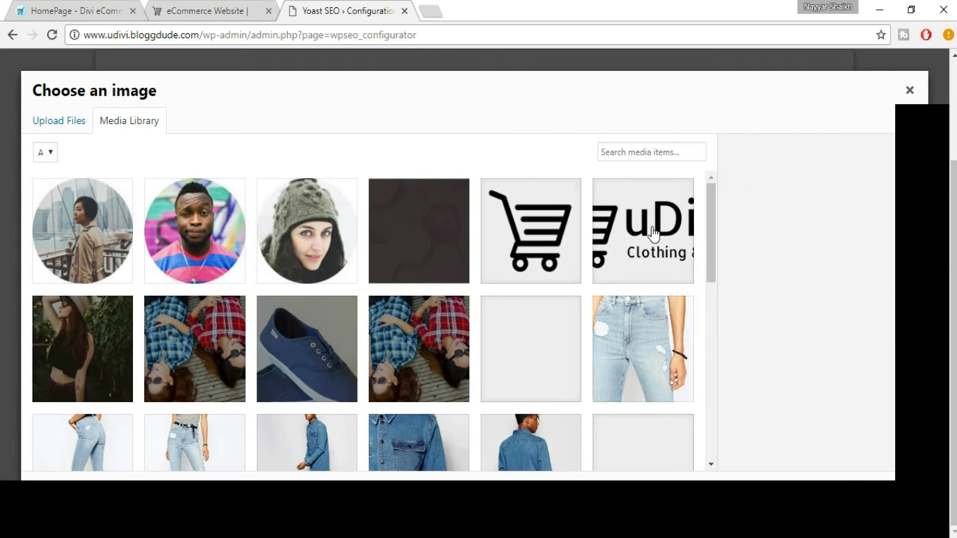
click(658, 236)
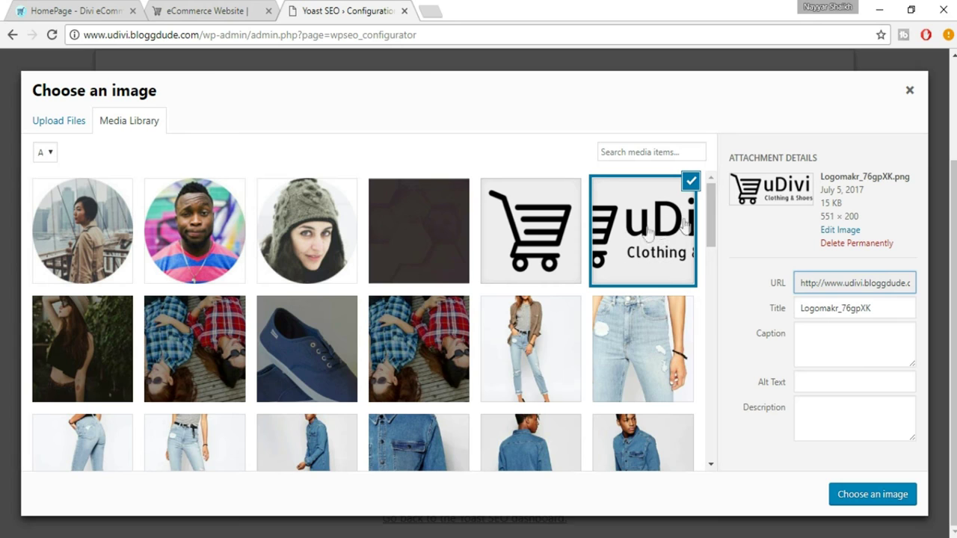
click(854, 492)
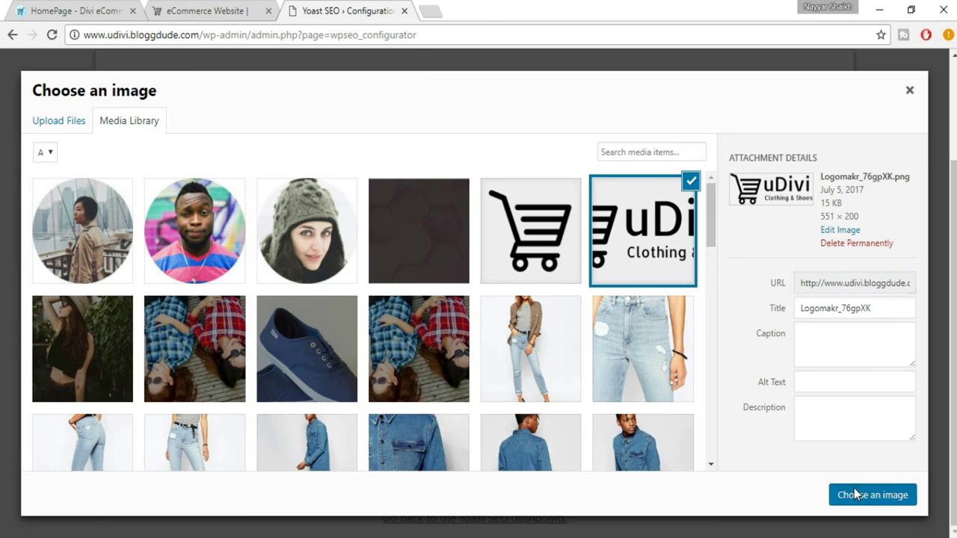
scroll(658, 396, down, 2)
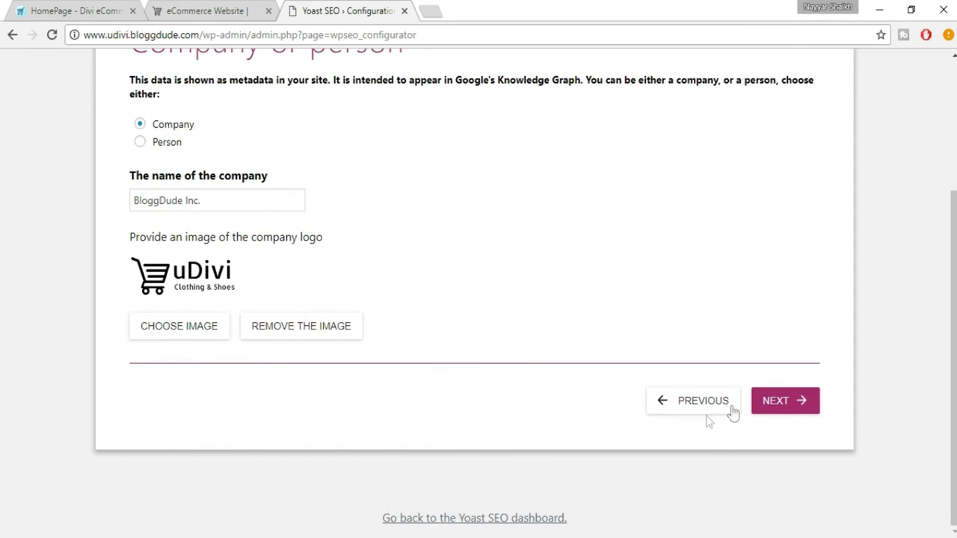
click(803, 406)
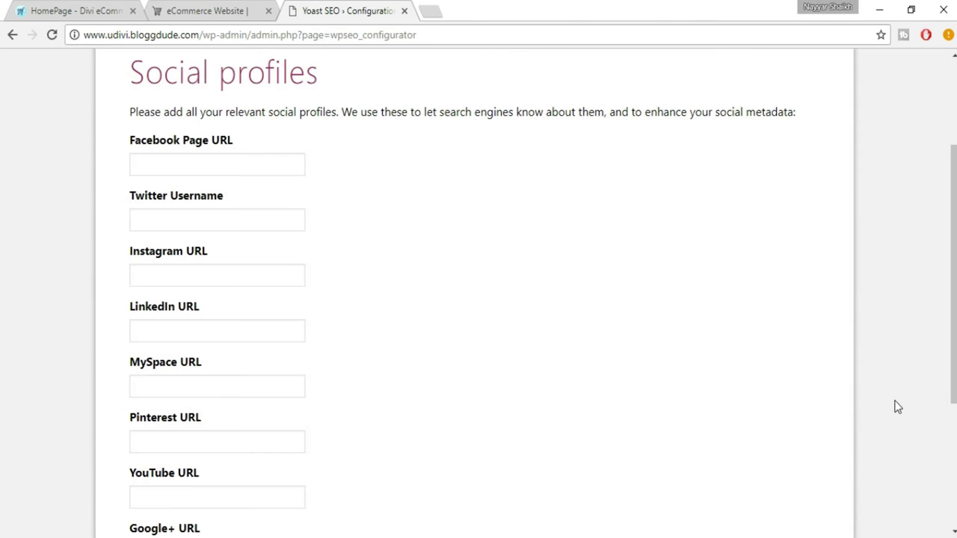
Review the social profile fields, leave them all blank, and continue to the post type visibility settings.
click(238, 164)
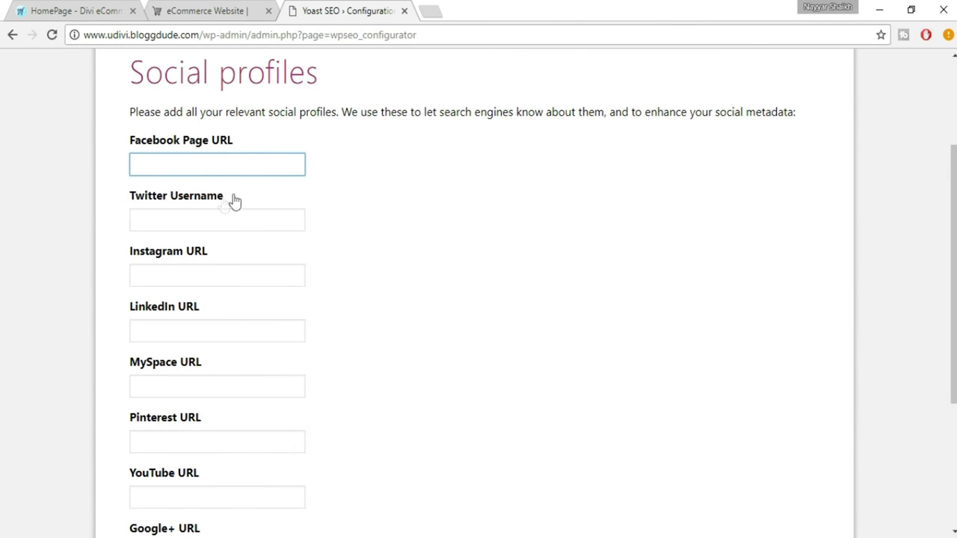
scroll(314, 253, down, 3)
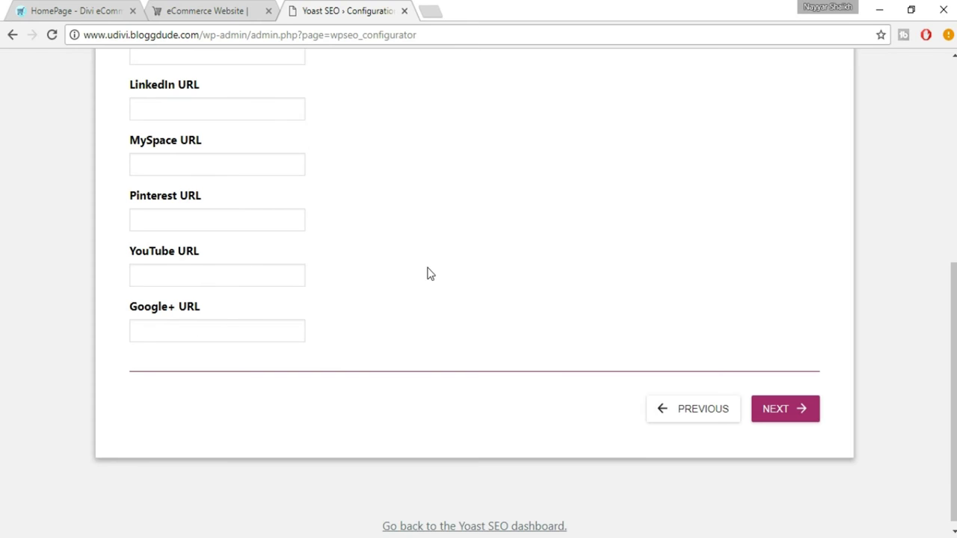
scroll(427, 272, up, 5)
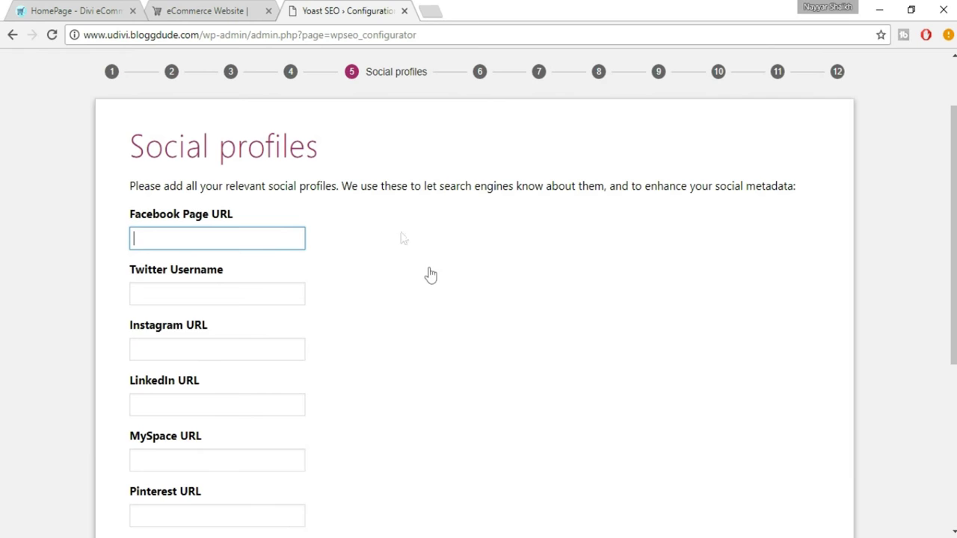
scroll(419, 158, up, 1)
scroll(785, 290, down, 1)
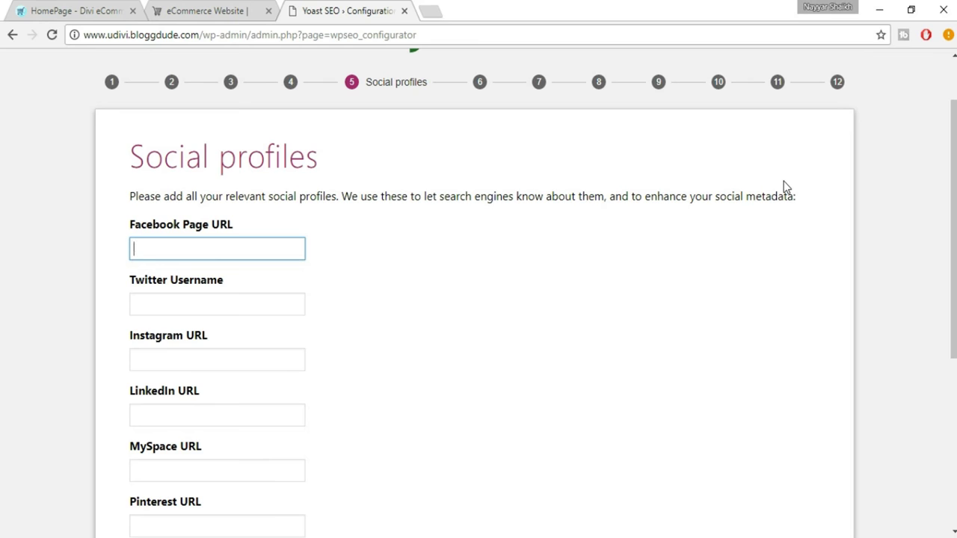
scroll(689, 219, up, 1)
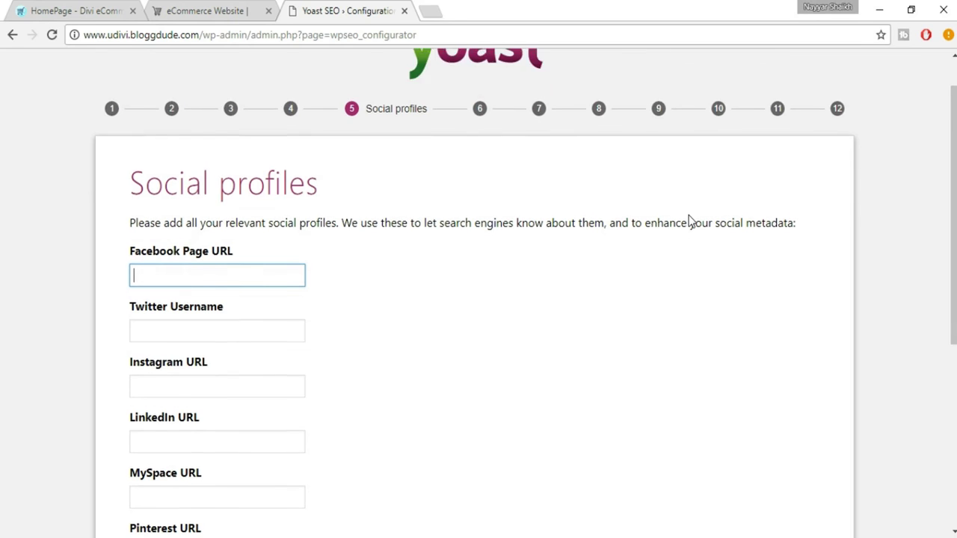
scroll(690, 219, down, 1)
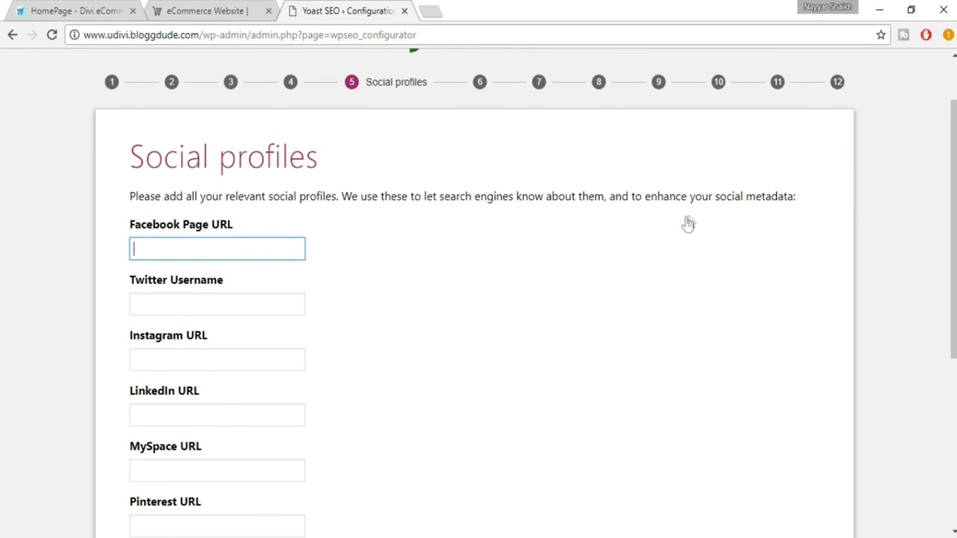
scroll(235, 323, down, 4)
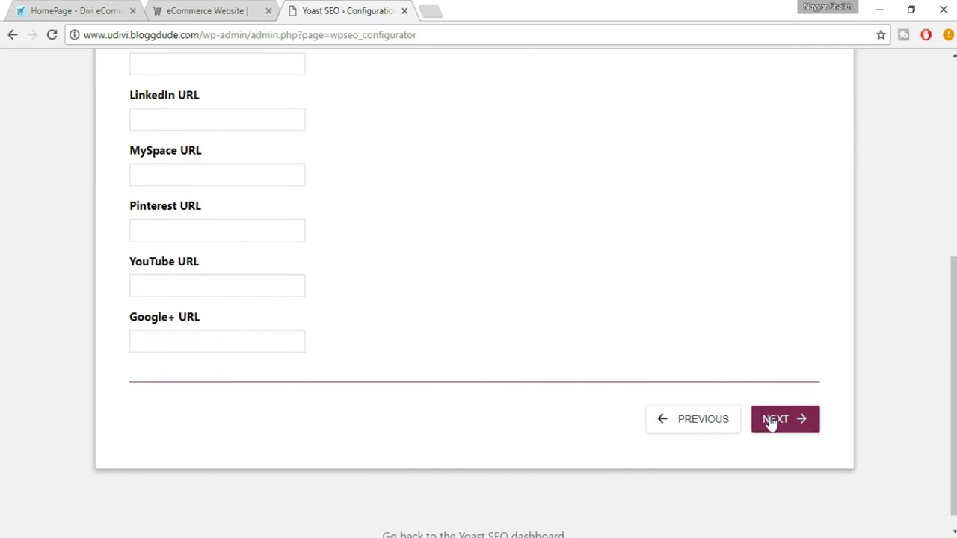
click(782, 423)
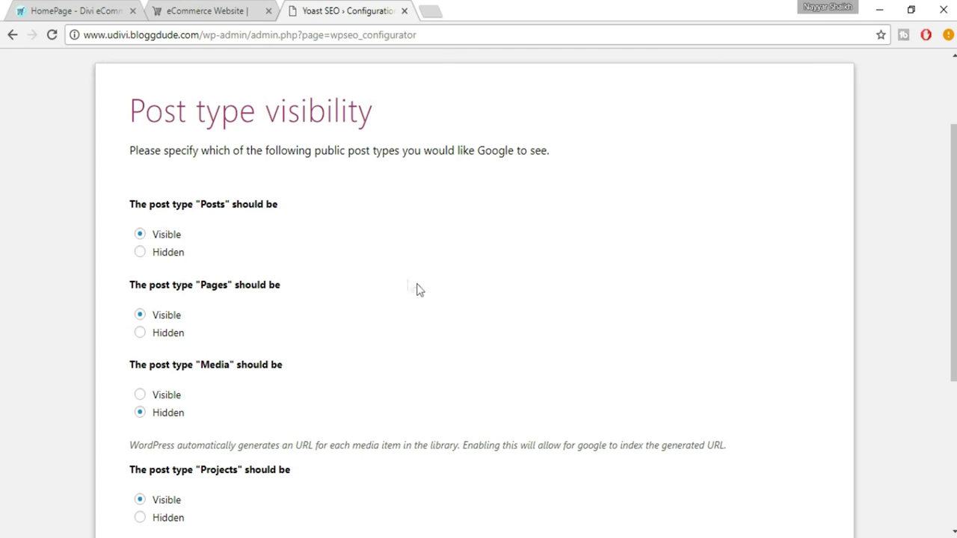
Keep the Media post type Hidden and the other post types Visible, and answer Yes to multiple authors.
scroll(295, 282, down, 1)
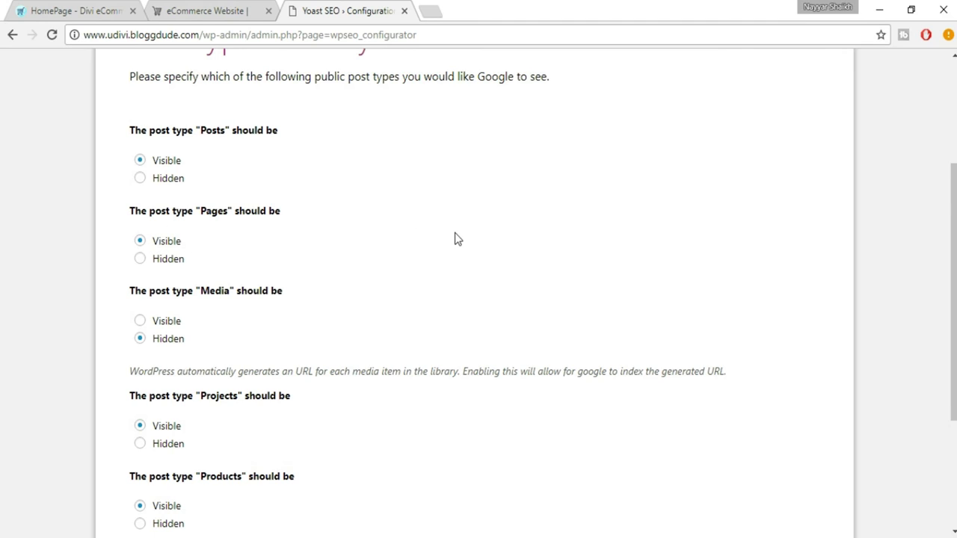
scroll(305, 252, down, 1)
click(171, 250)
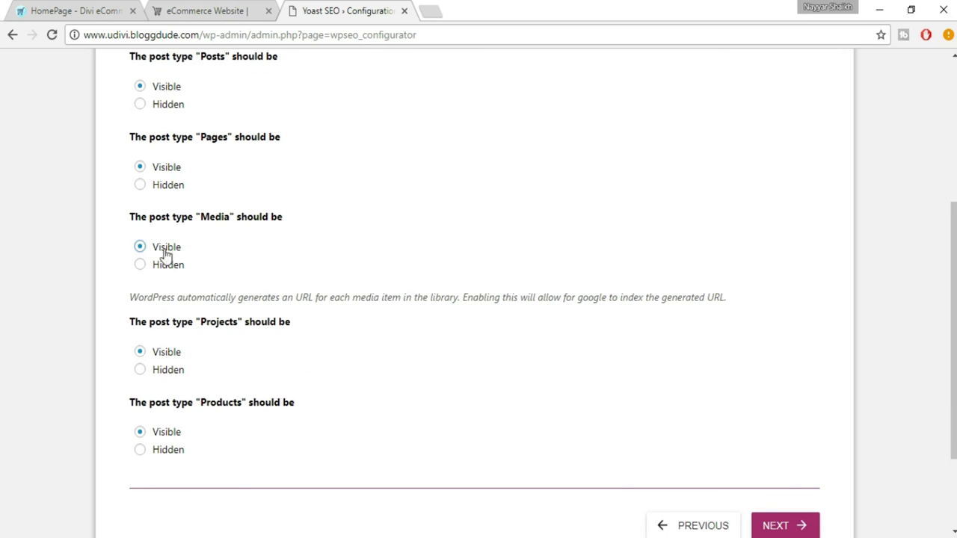
click(160, 268)
scroll(392, 298, down, 2)
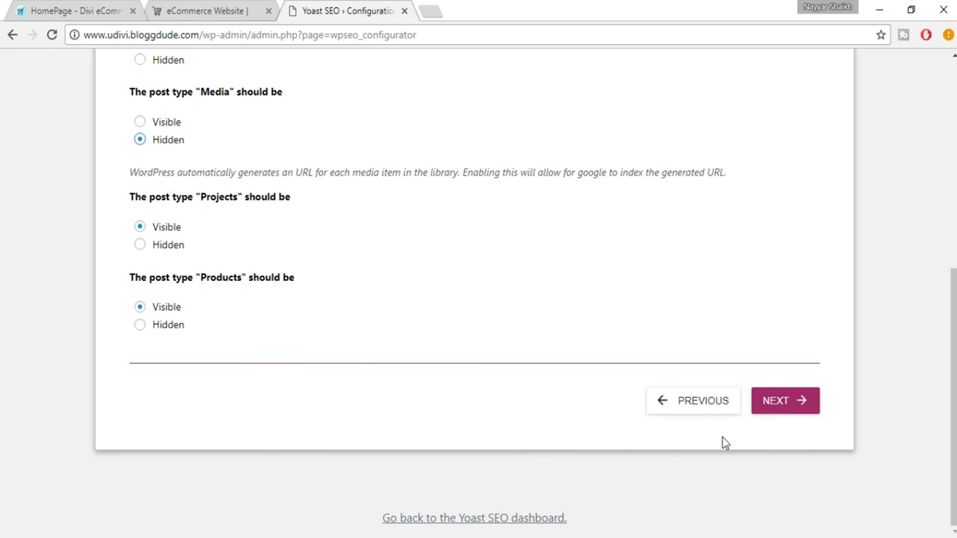
click(788, 411)
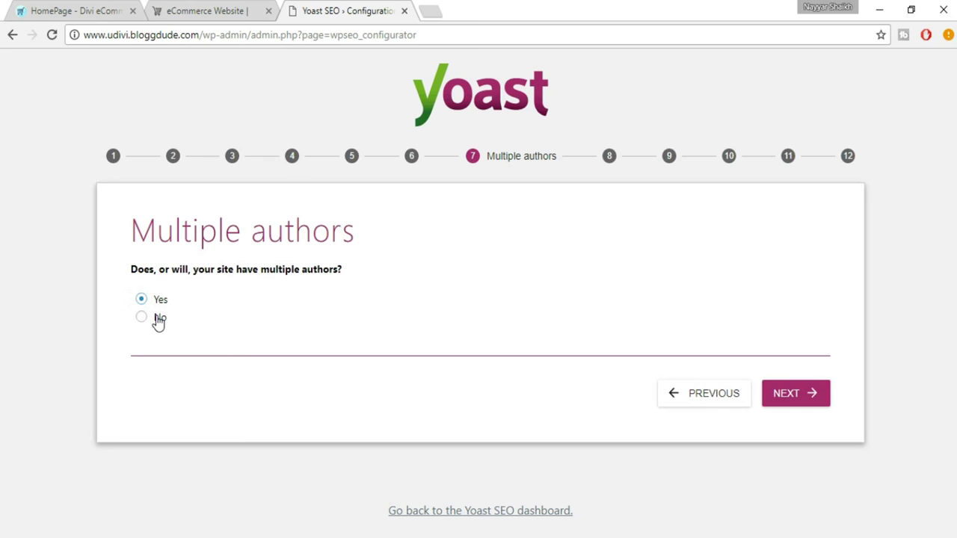
click(791, 400)
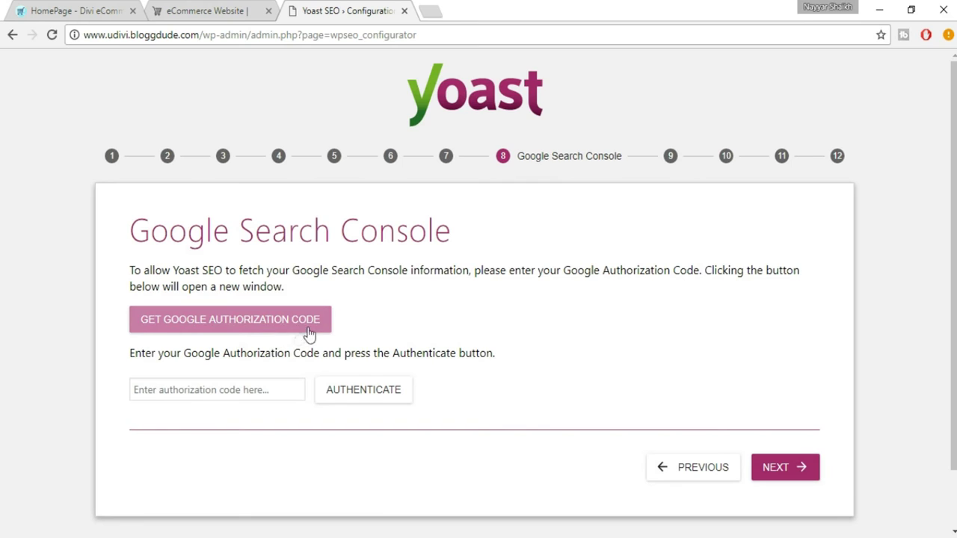
Request a Google authorization code, choose a Google account, and allow Yoast SEO to access its Search Console data.
click(235, 329)
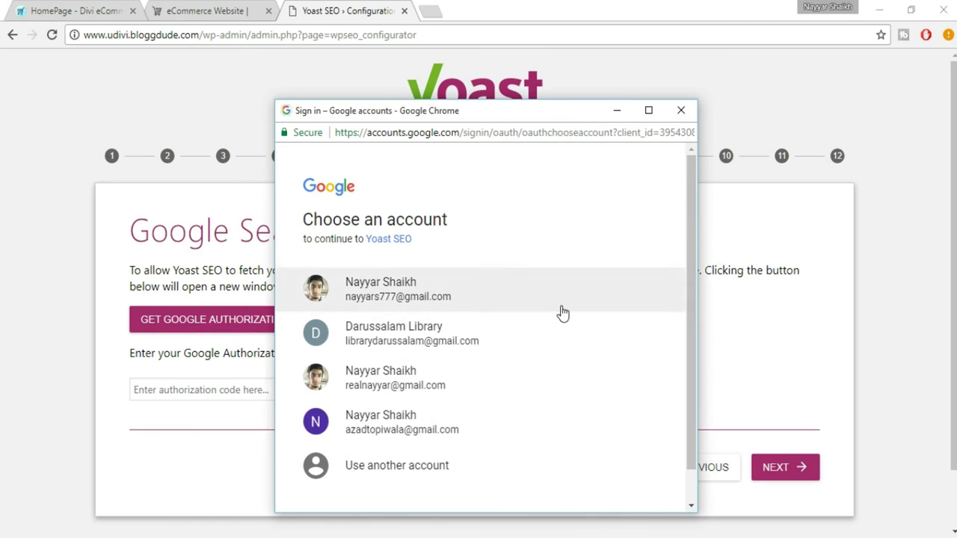
scroll(560, 314, down, 1)
click(423, 402)
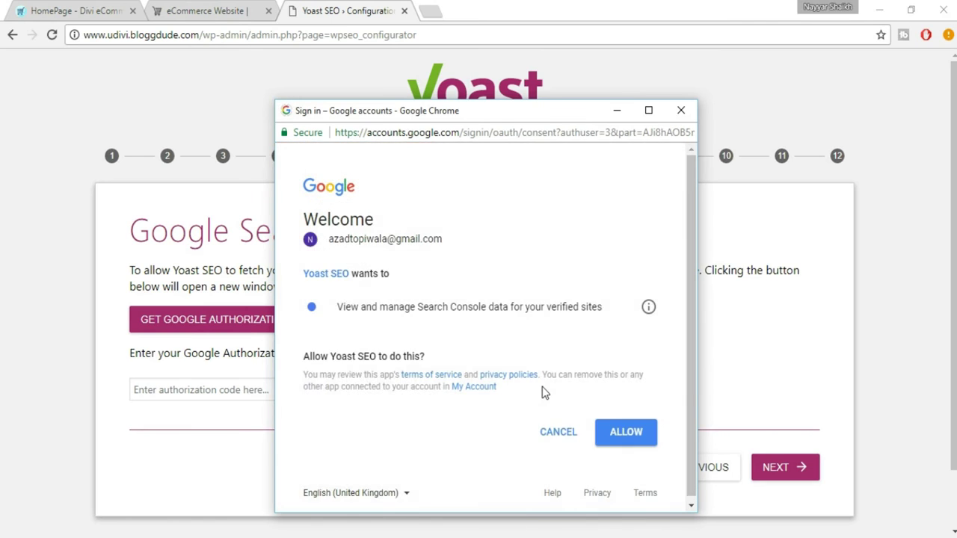
click(625, 438)
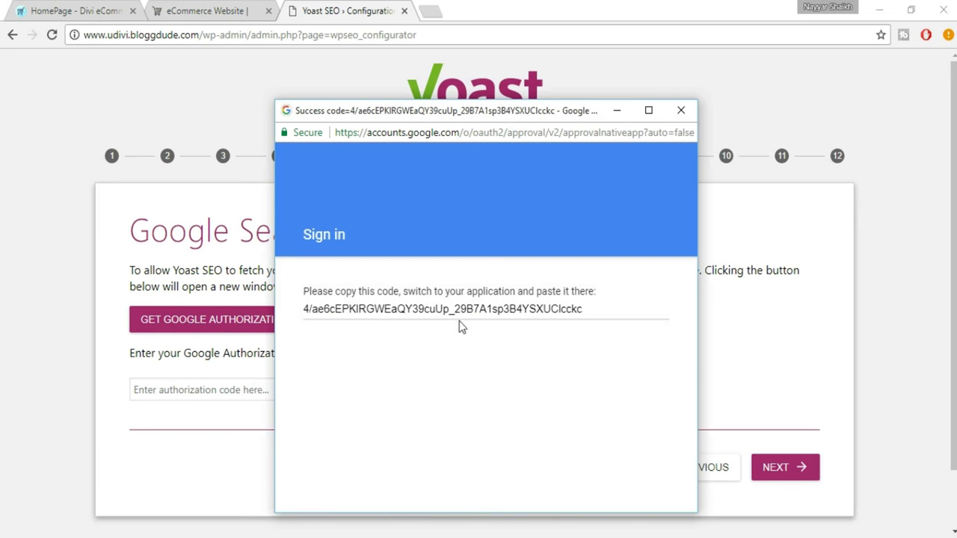
Copy the Google authorization code into the wizard's authorization code field and continue to the title settings.
click(458, 314)
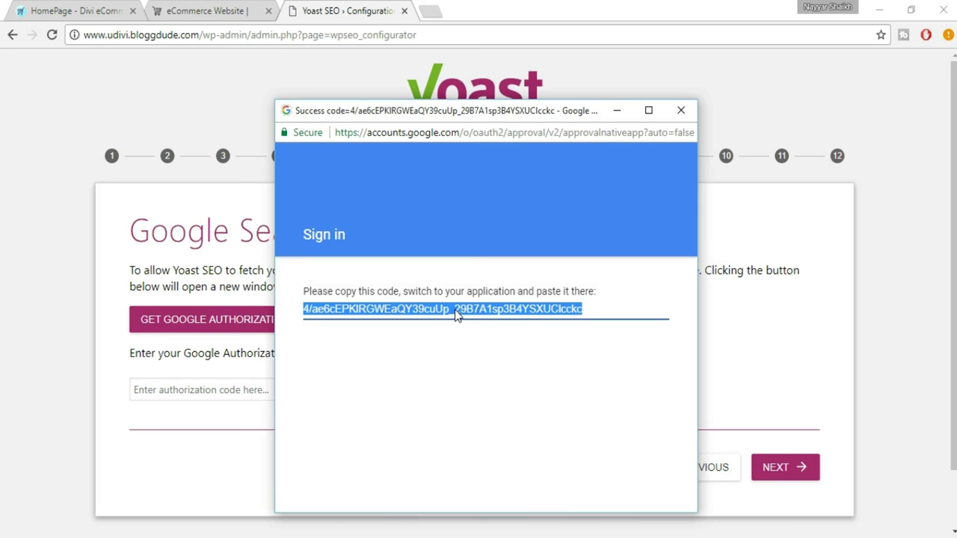
click(200, 429)
click(215, 390)
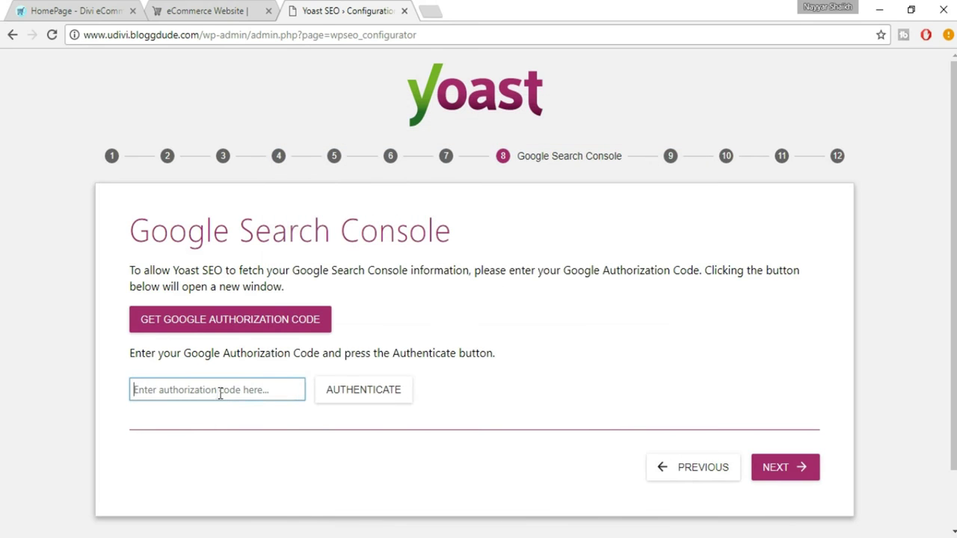
key(ctrl+v)
click(819, 490)
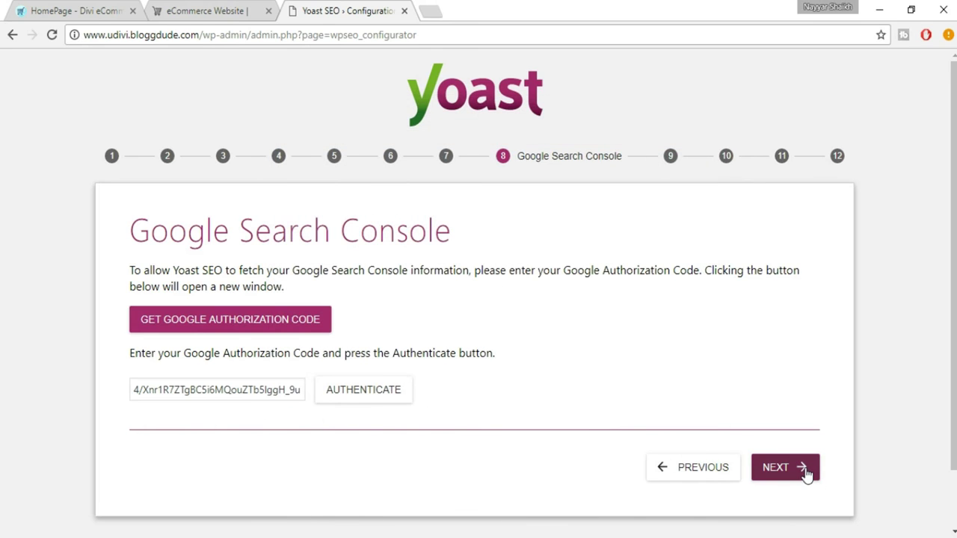
click(805, 474)
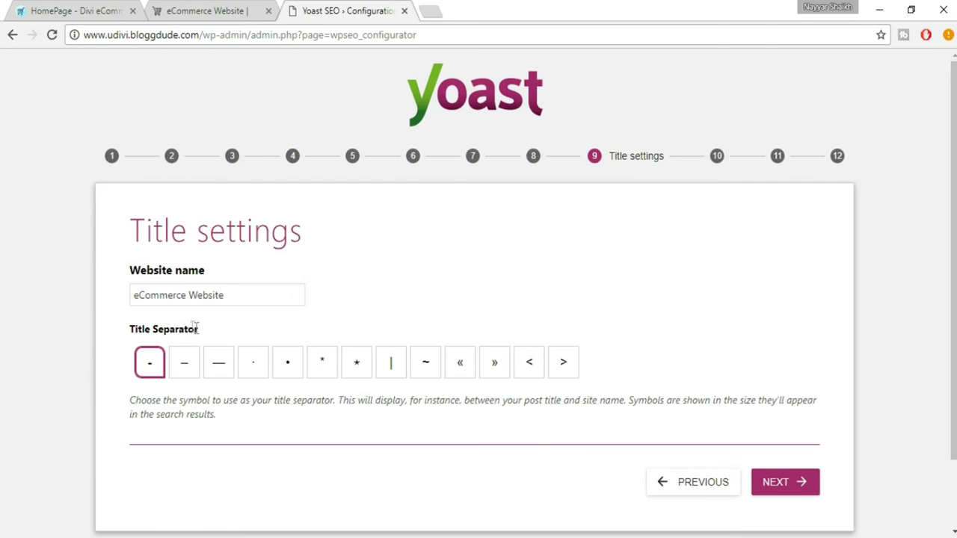
Compare the title separators with the live site's page title, keep the hyphen and the website name, and continue.
click(252, 18)
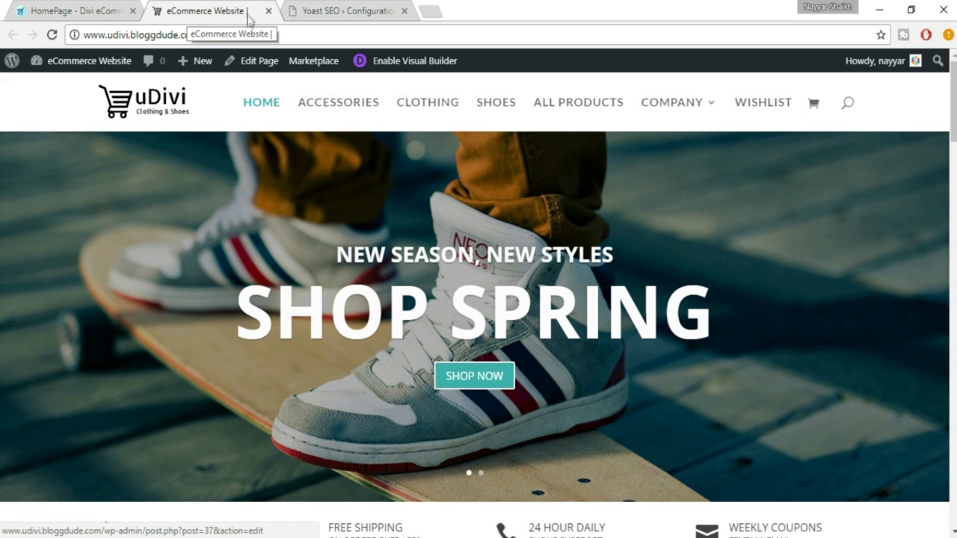
click(348, 11)
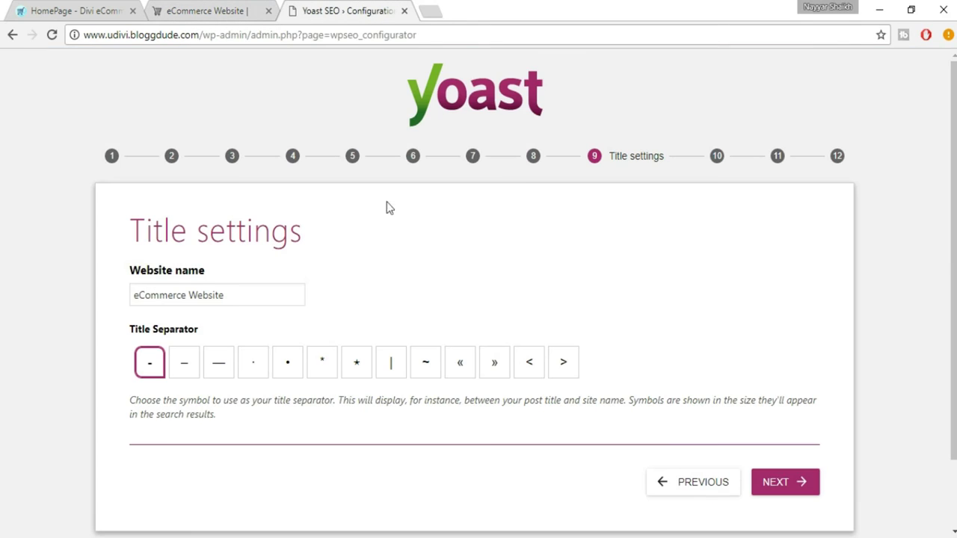
click(191, 378)
click(224, 375)
click(154, 380)
click(247, 13)
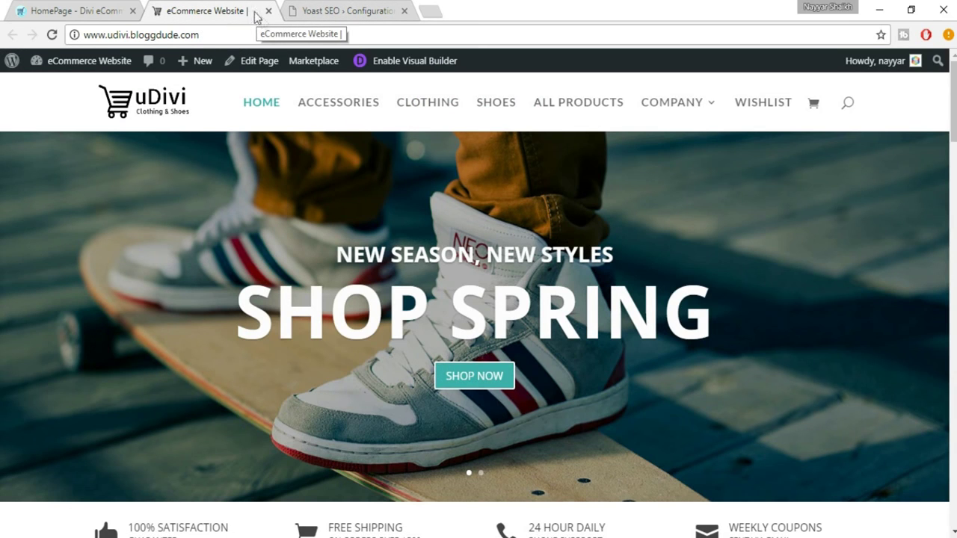
click(291, 10)
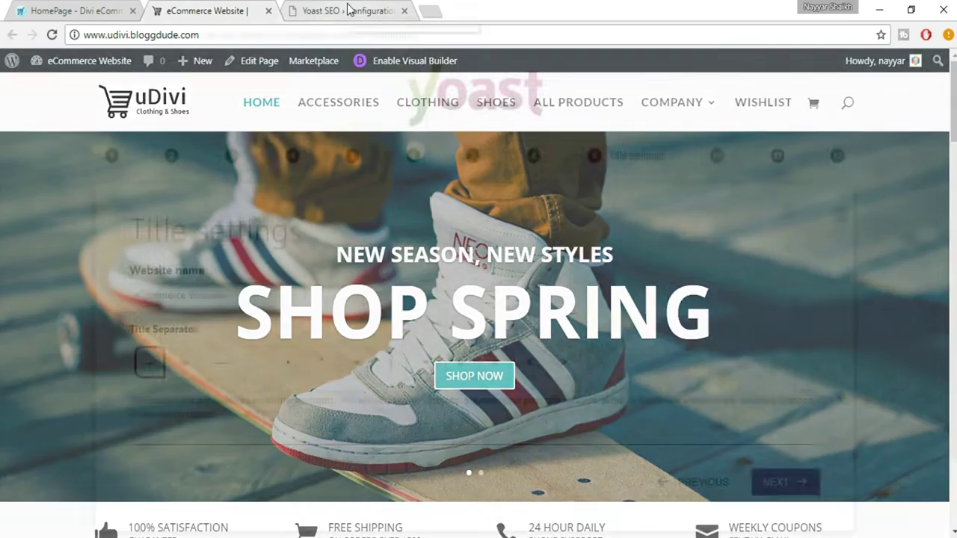
click(794, 489)
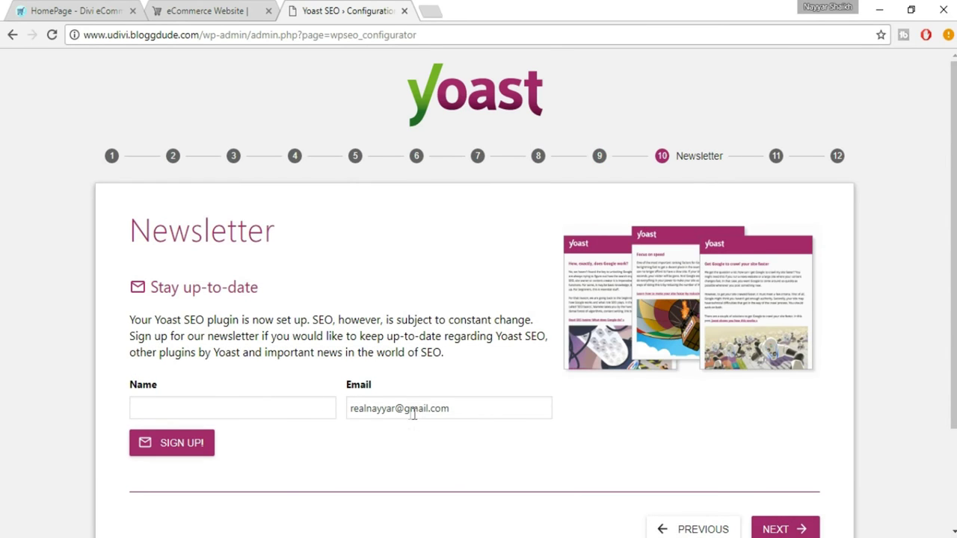
Skip the newsletter sign-up, look through the Premium and training suggestions, and continue to the wizard's final page.
scroll(536, 416, down, 1)
click(782, 454)
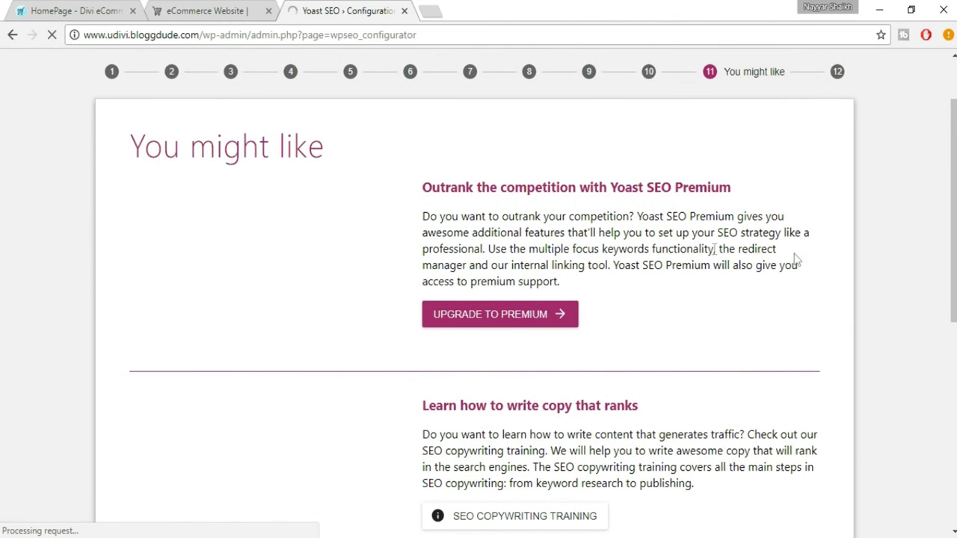
scroll(705, 250, down, 4)
scroll(674, 255, down, 2)
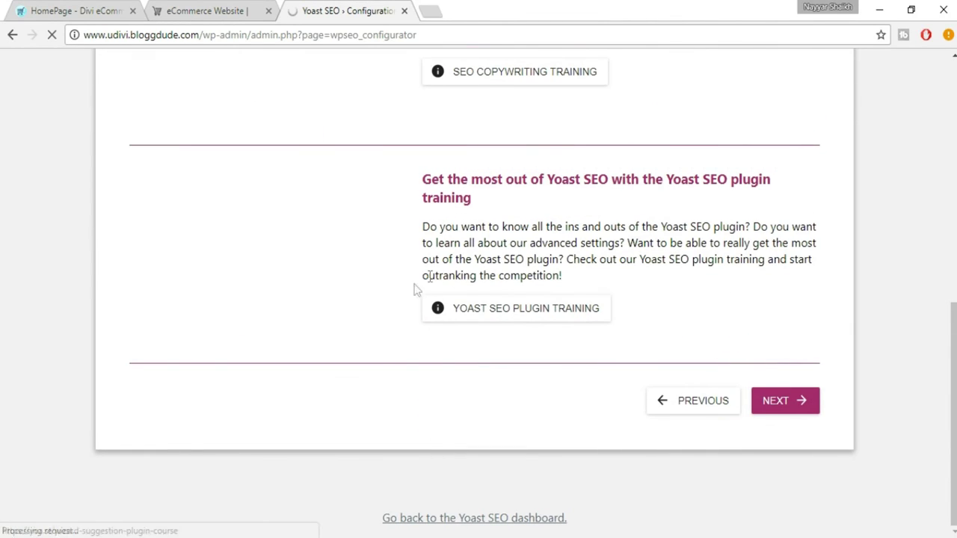
scroll(560, 275, up, 4)
scroll(559, 279, up, 3)
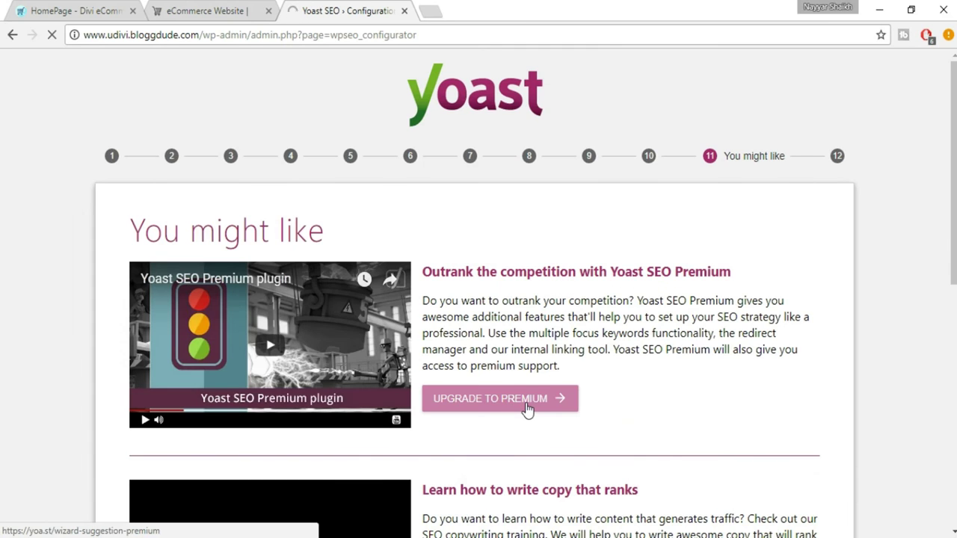
scroll(528, 409, down, 2)
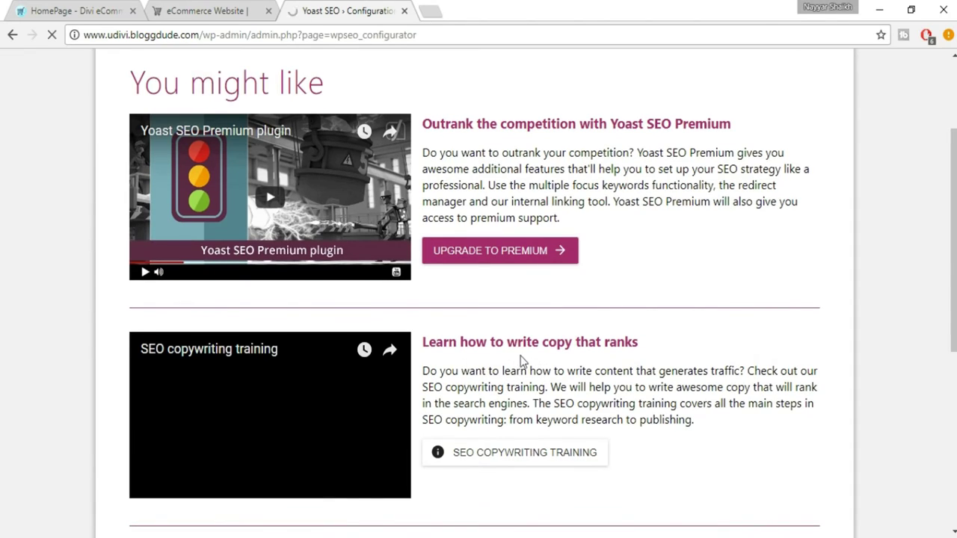
scroll(643, 364, down, 2)
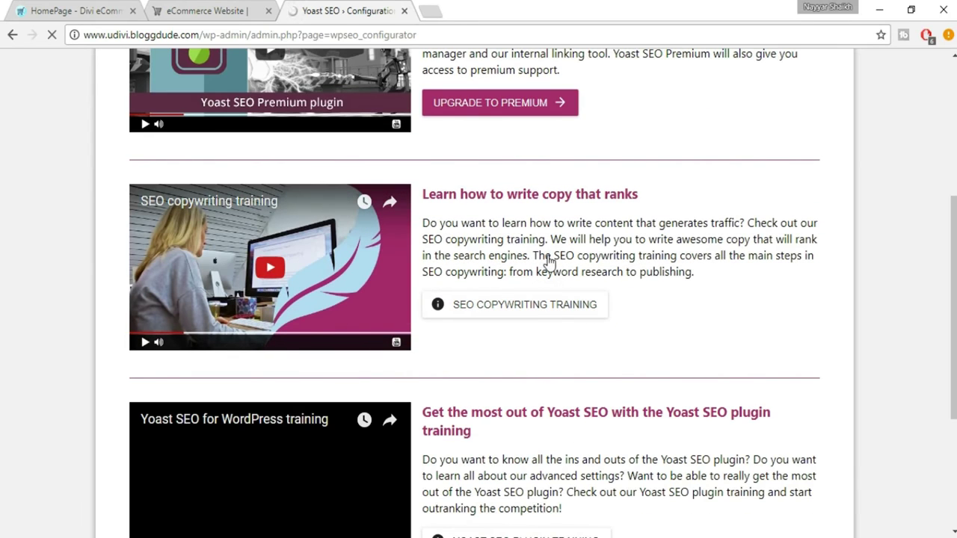
scroll(547, 267, down, 2)
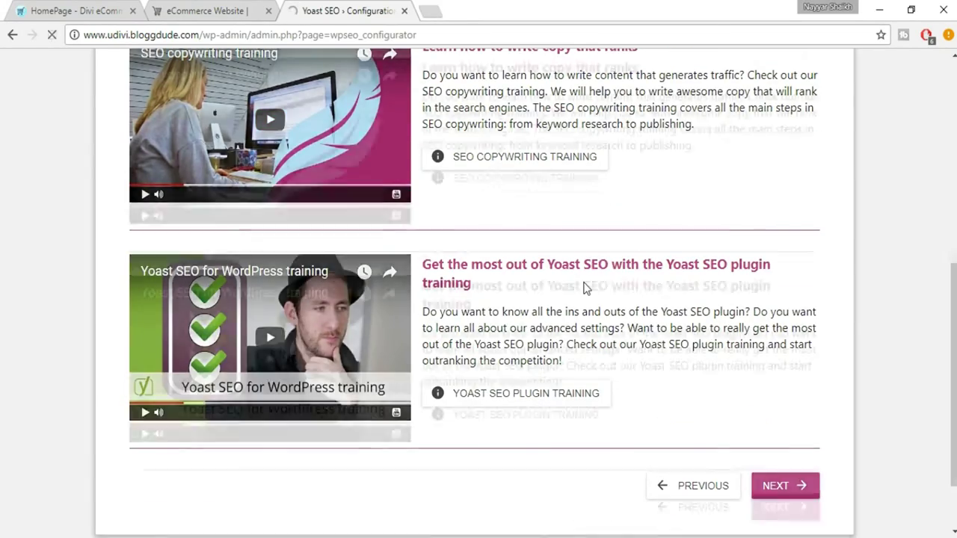
scroll(583, 288, up, 4)
scroll(626, 305, down, 5)
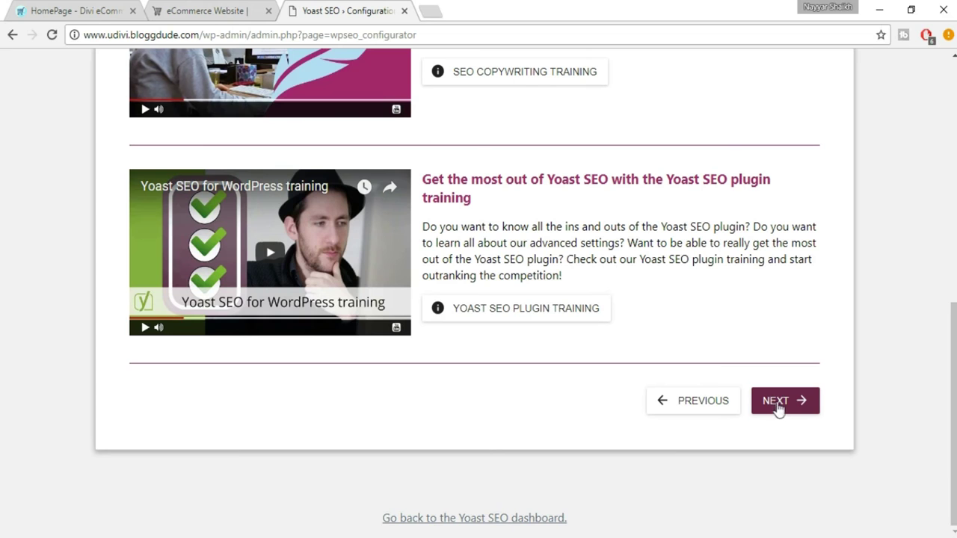
click(778, 406)
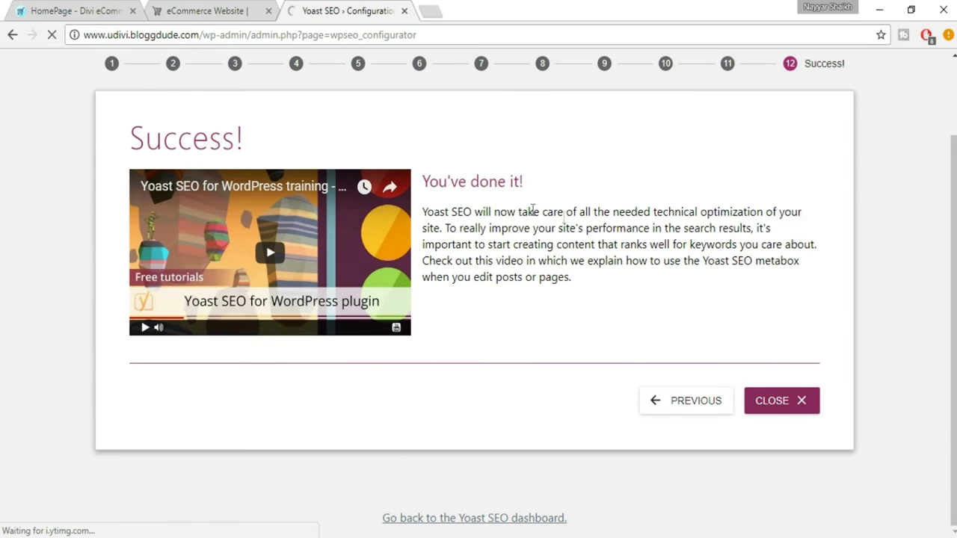
Close the completed configuration wizard and open the Webmaster Tools verification settings.
click(748, 412)
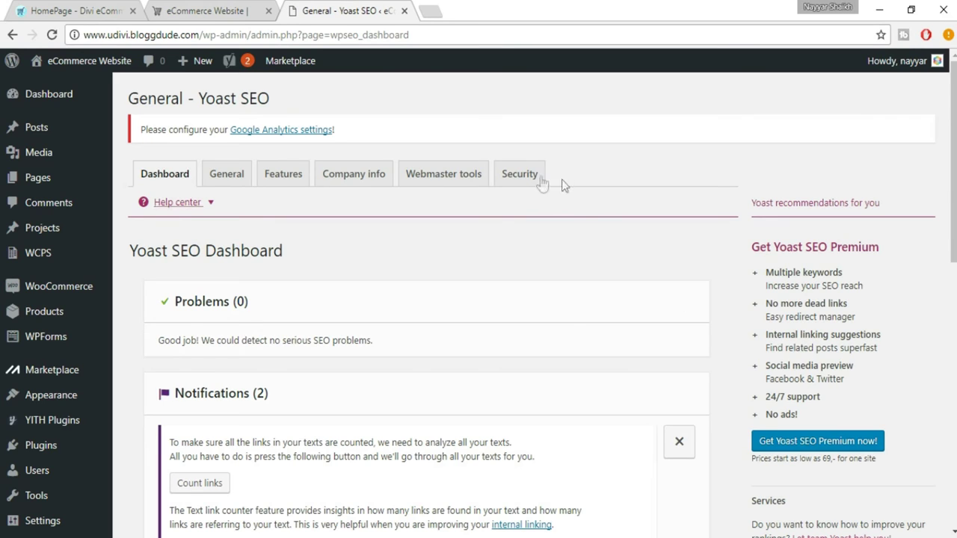
click(462, 180)
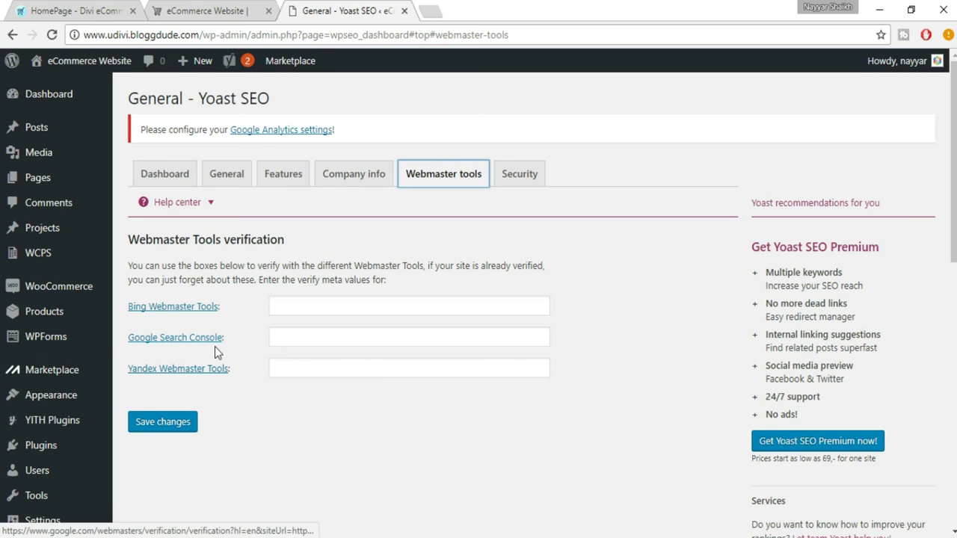
Search the web for "google console" in a new browser tab.
click(425, 11)
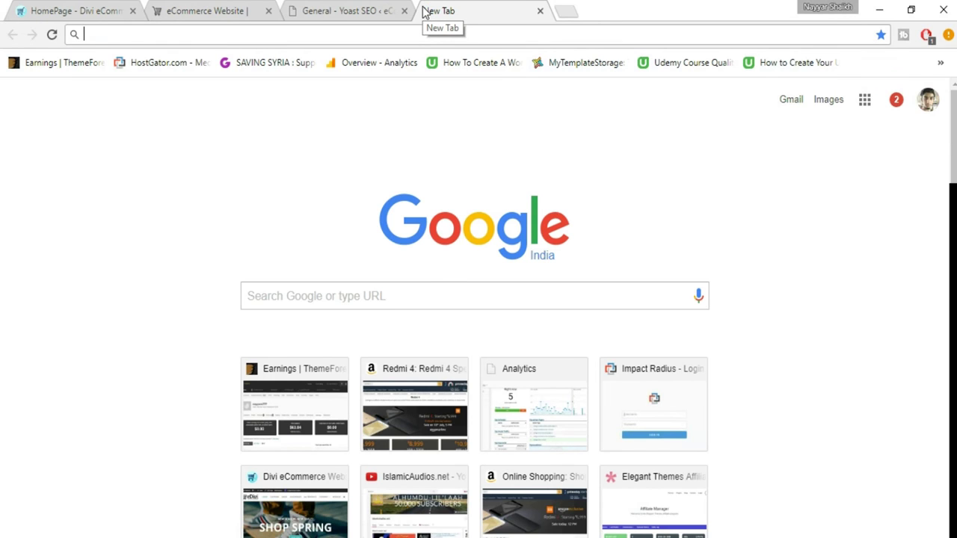
text(google )
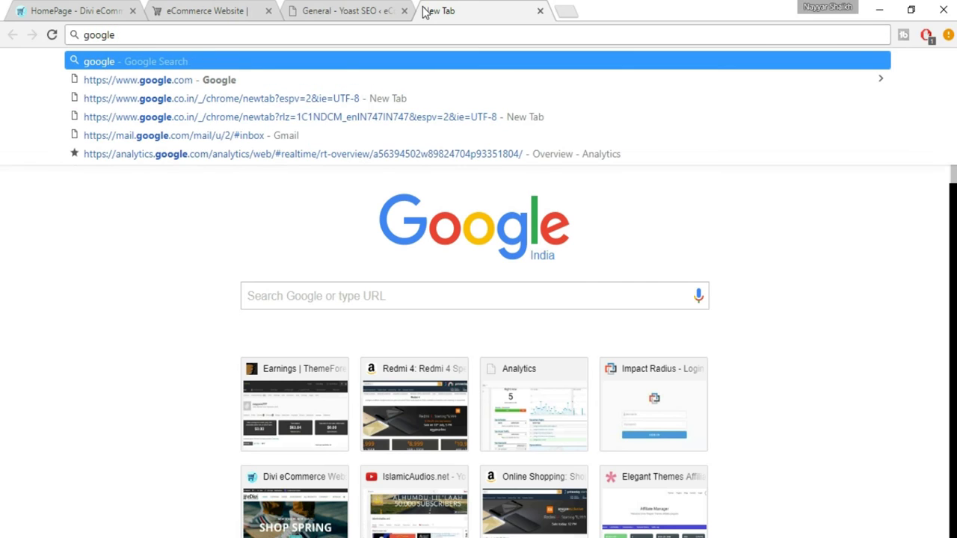
text(cons)
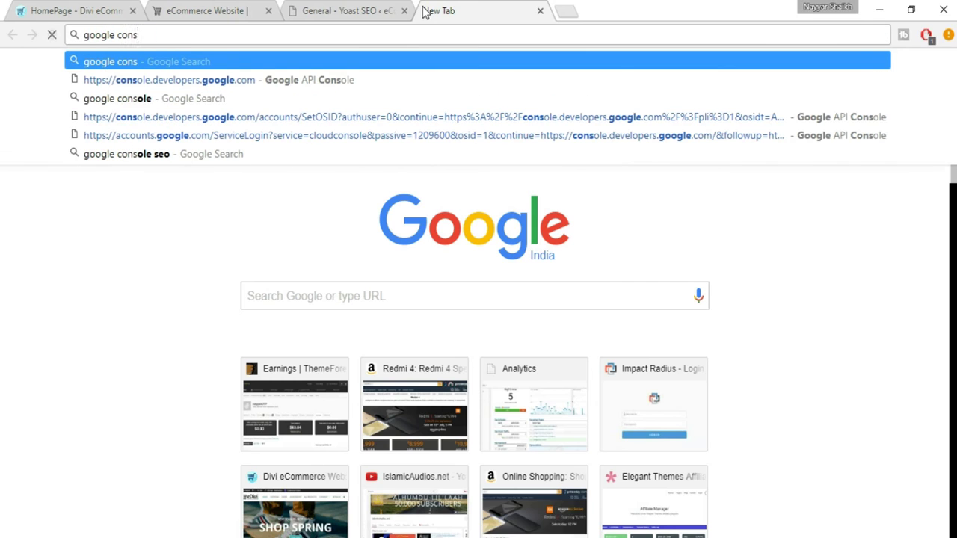
key(Down)
key(Down)
key(Down)
key(Up)
key(Return)
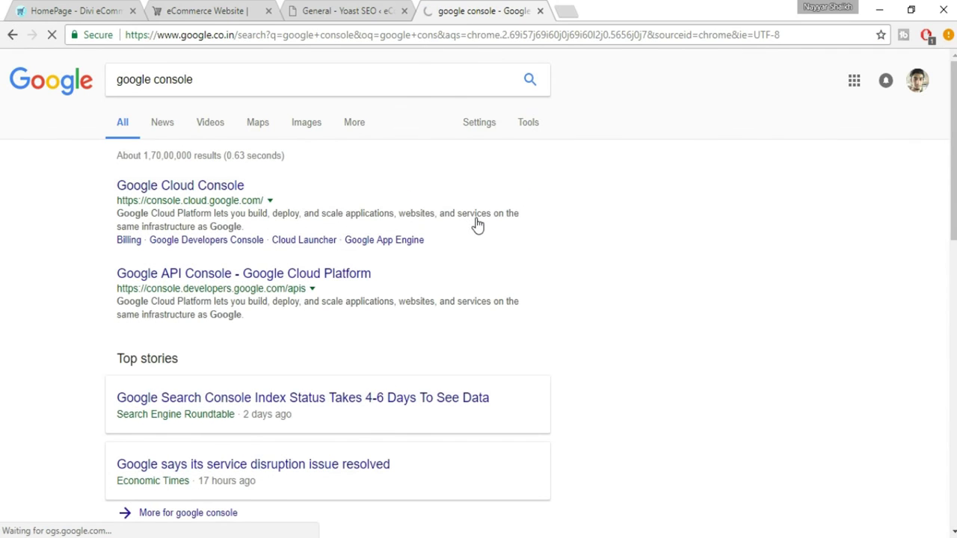
Refine the search to "google search console" and open the Google Webmaster Tools result.
click(154, 81)
text(sear)
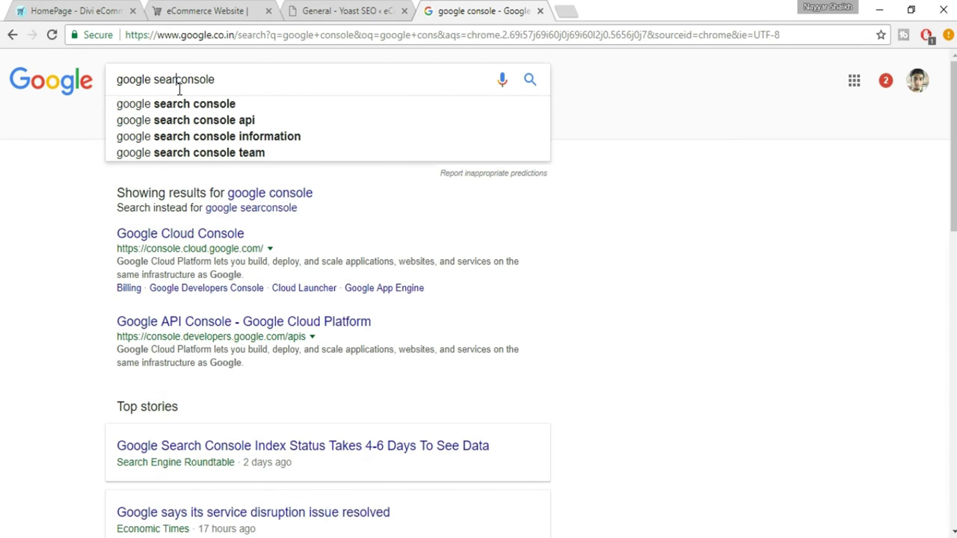
text(ch c)
key(Return)
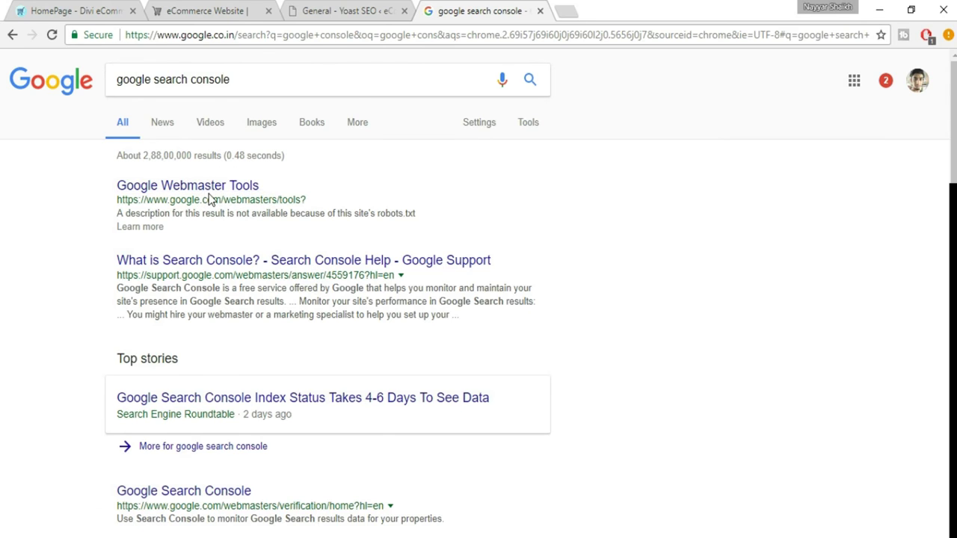
click(225, 187)
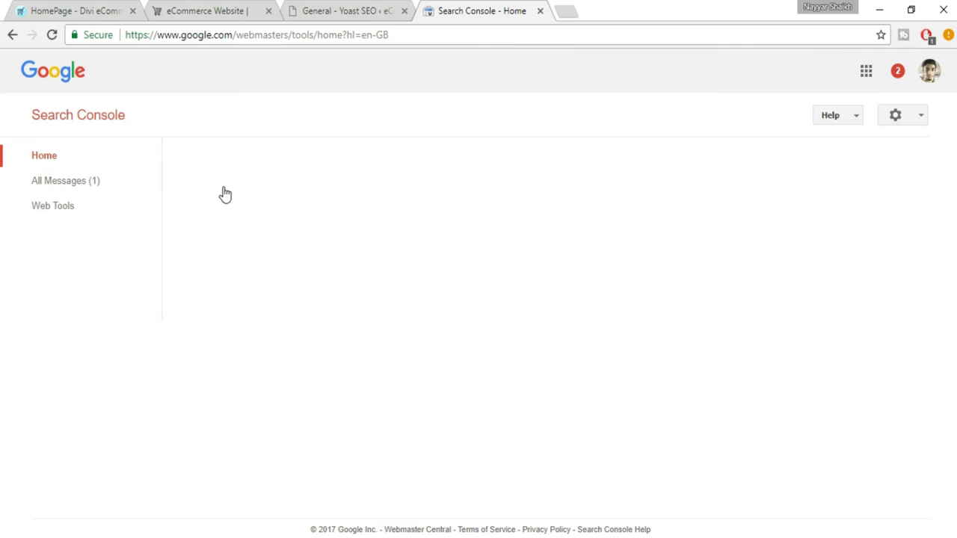
click(647, 209)
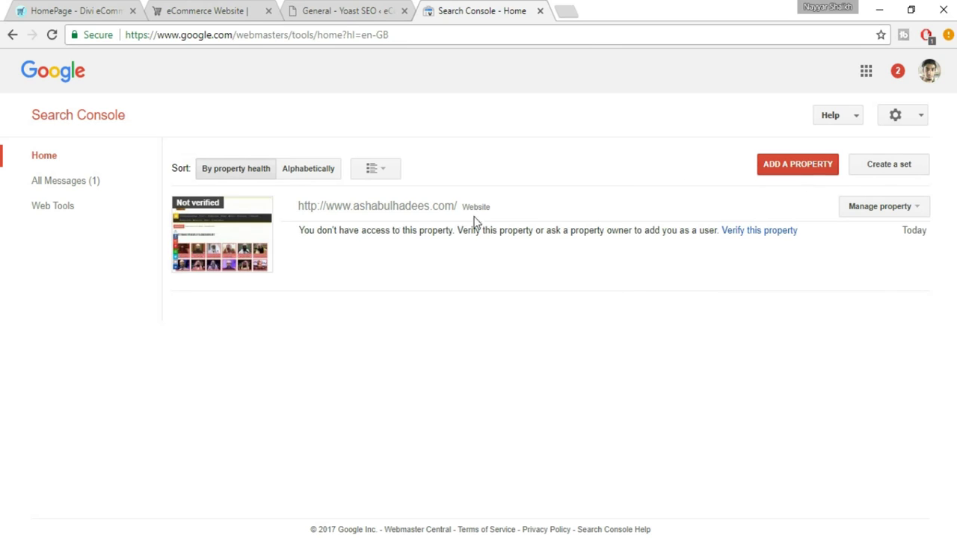
Add a website property in Search Console using the address copied from the live eCommerce site.
click(798, 165)
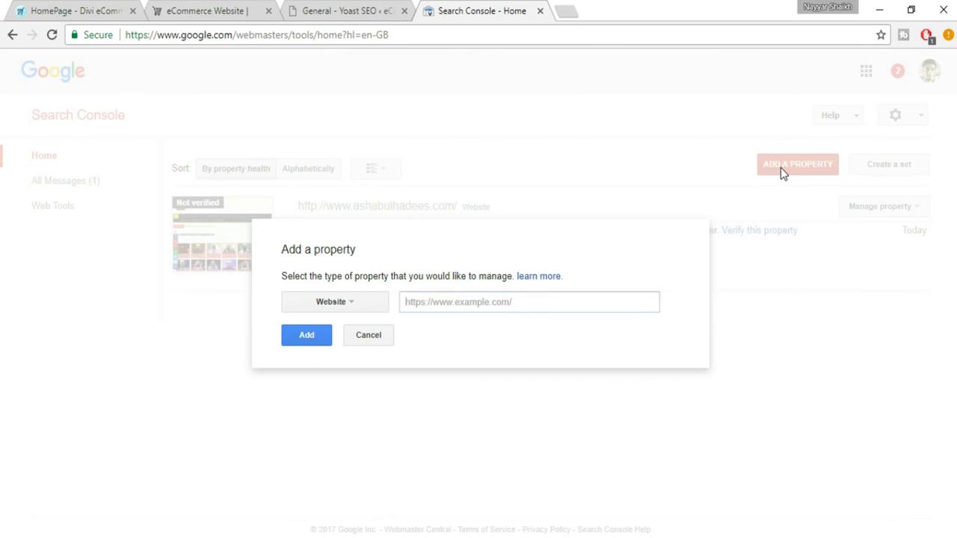
click(248, 9)
click(259, 34)
key(ctrl+c)
click(529, 7)
key(ctrl+v)
click(311, 348)
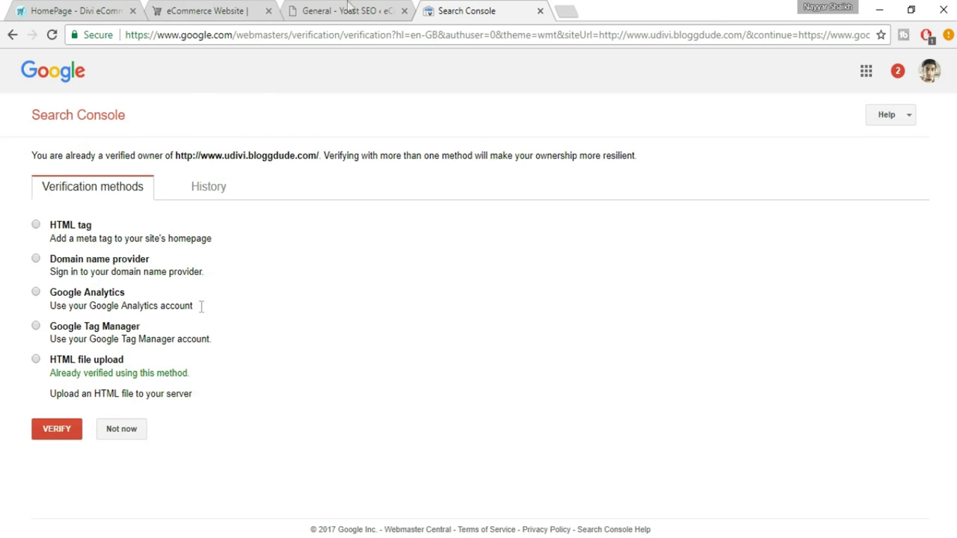
Check the verification fields in Yoast SEO and choose HTML tag as the site's verification method in Search Console.
click(370, 9)
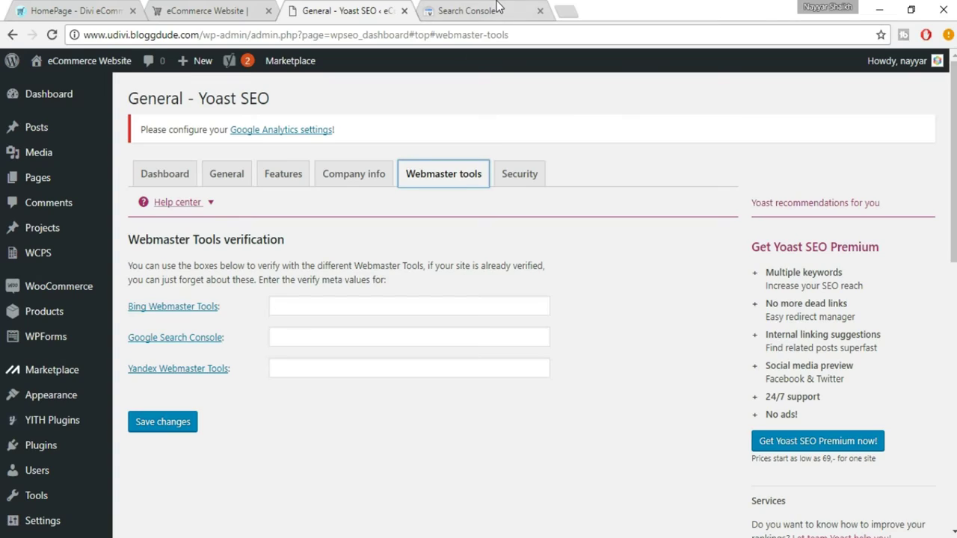
key(ctrl+Tab)
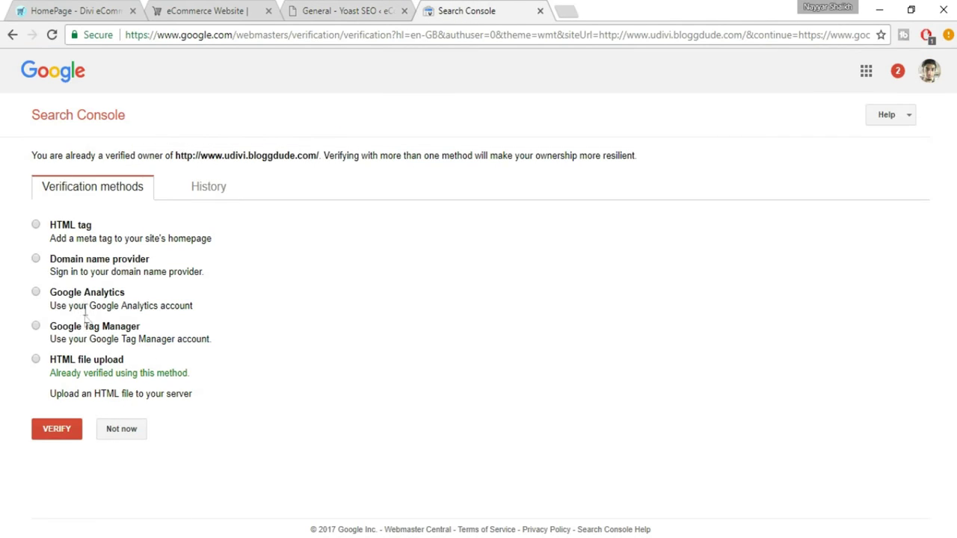
click(80, 233)
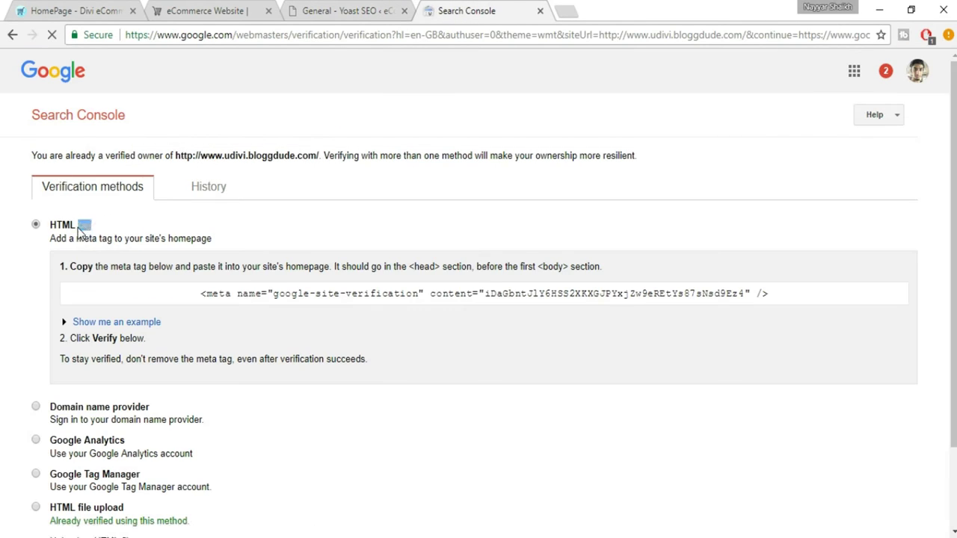
drag(77, 230, 109, 231)
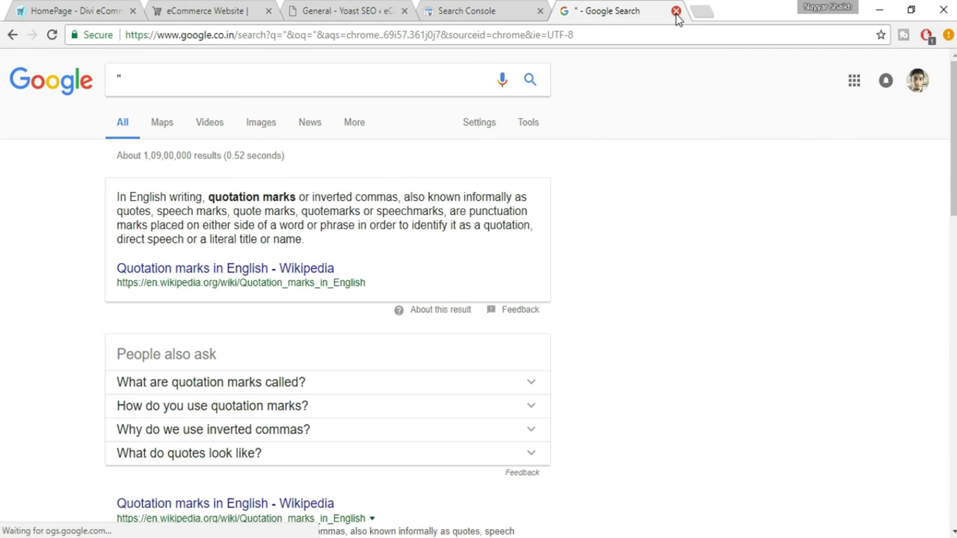
click(676, 10)
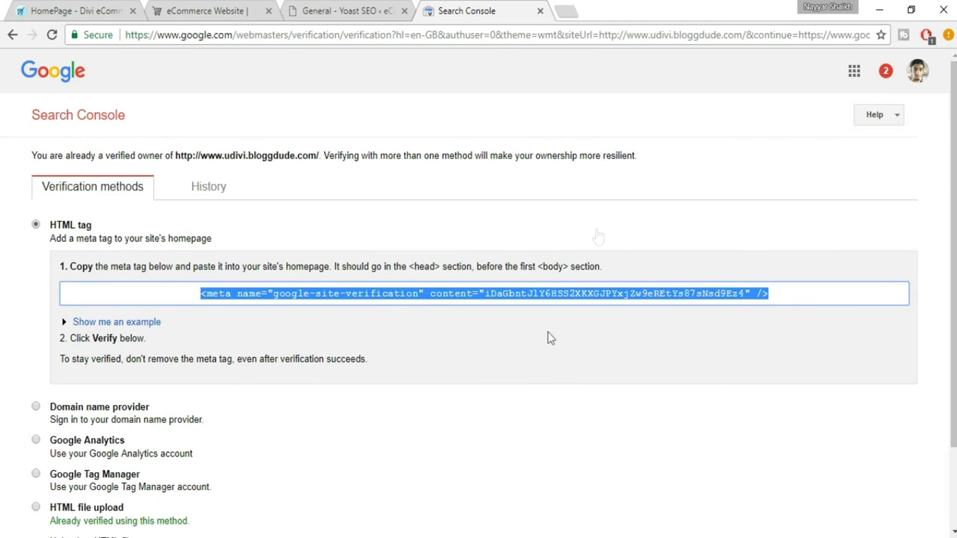
Copy the verification meta tag into a new tab's address field and select only its content value.
click(486, 295)
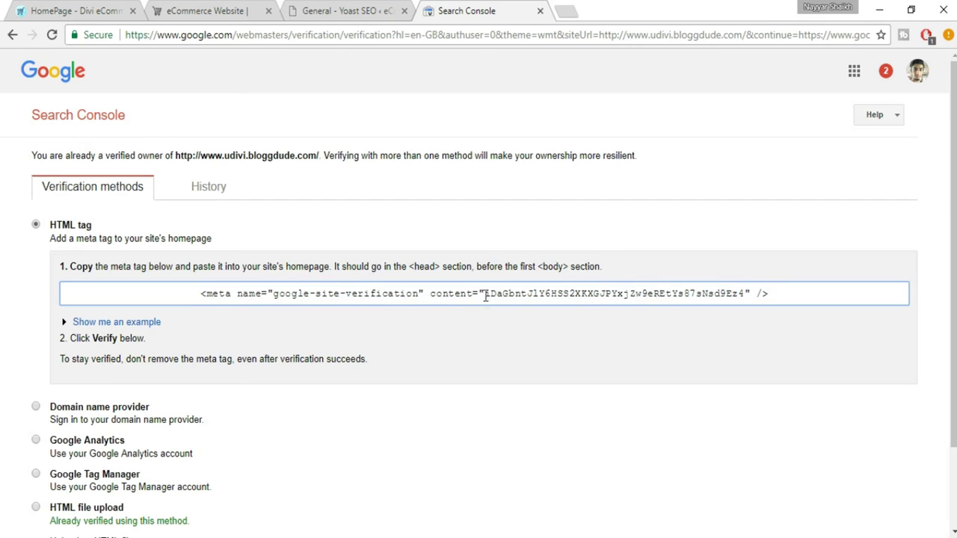
drag(486, 294, 747, 303)
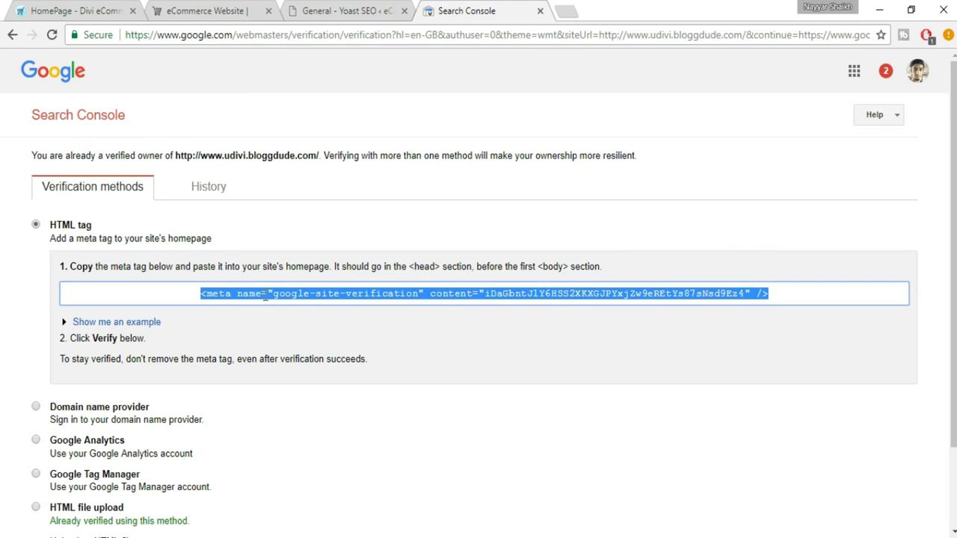
click(627, 303)
triple_click(631, 299)
click(564, 12)
key(ctrl+v)
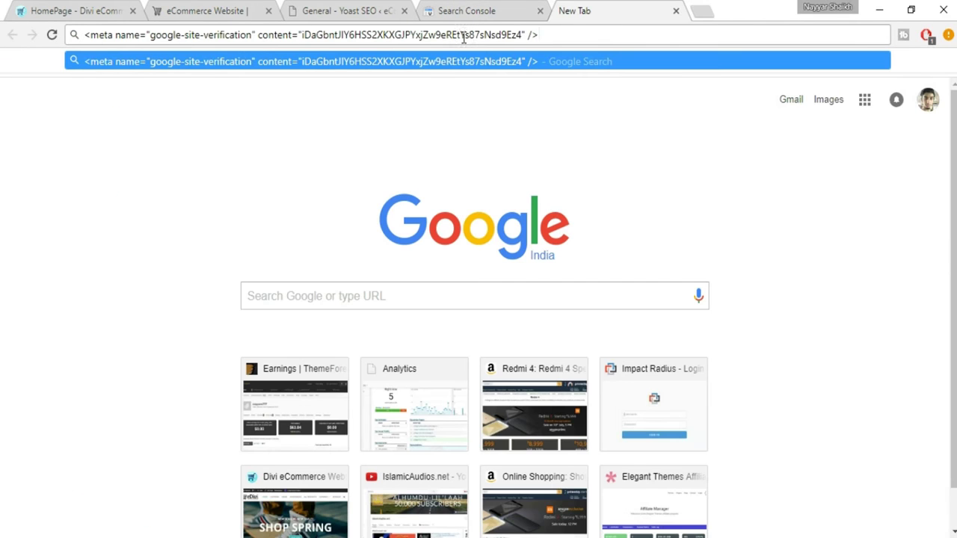
drag(306, 35, 521, 37)
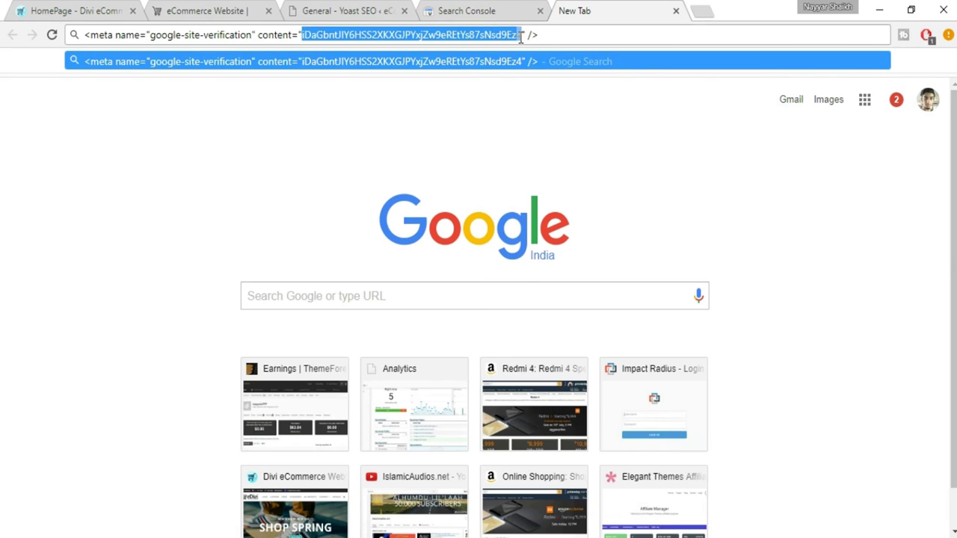
Paste the verification code into Yoast SEO's Google Search Console field and save the settings.
click(485, 11)
click(385, 9)
click(352, 337)
key(ctrl+v)
click(188, 424)
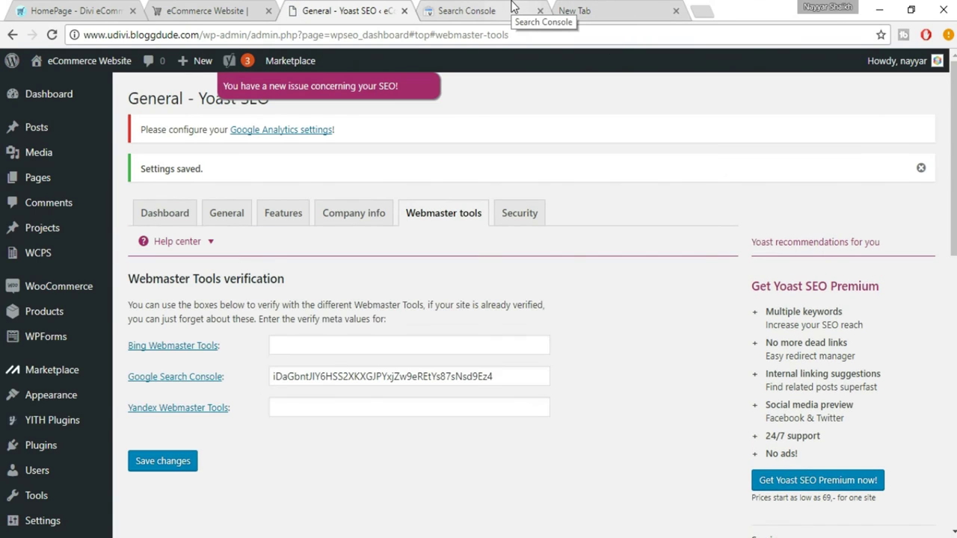
Verify ownership of the site in Search Console with the HTML tag method and read the result.
click(513, 8)
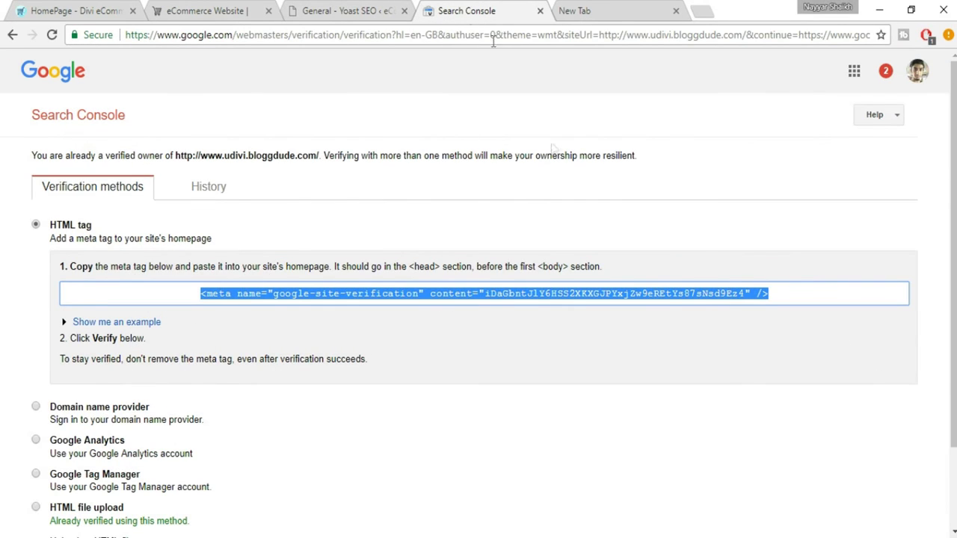
scroll(578, 109, down, 2)
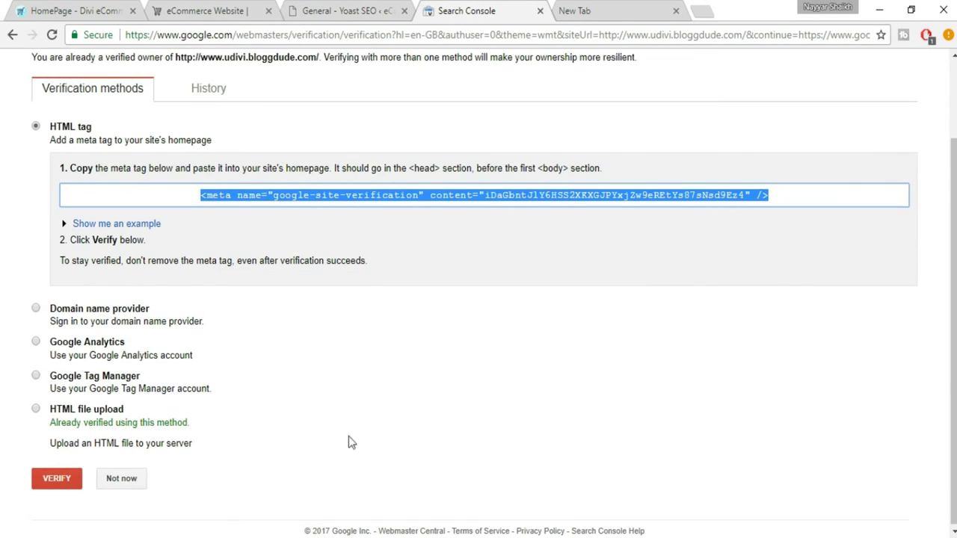
click(49, 489)
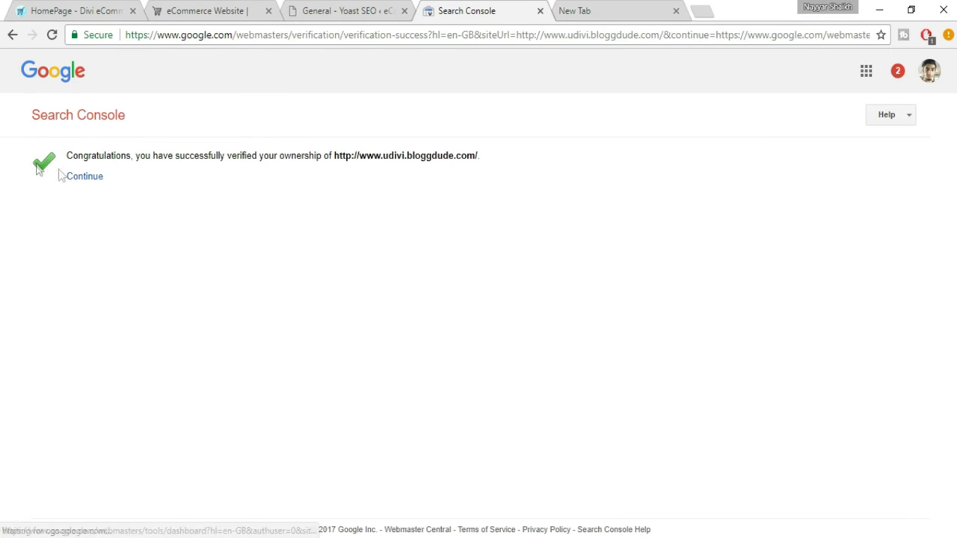
drag(63, 158, 497, 162)
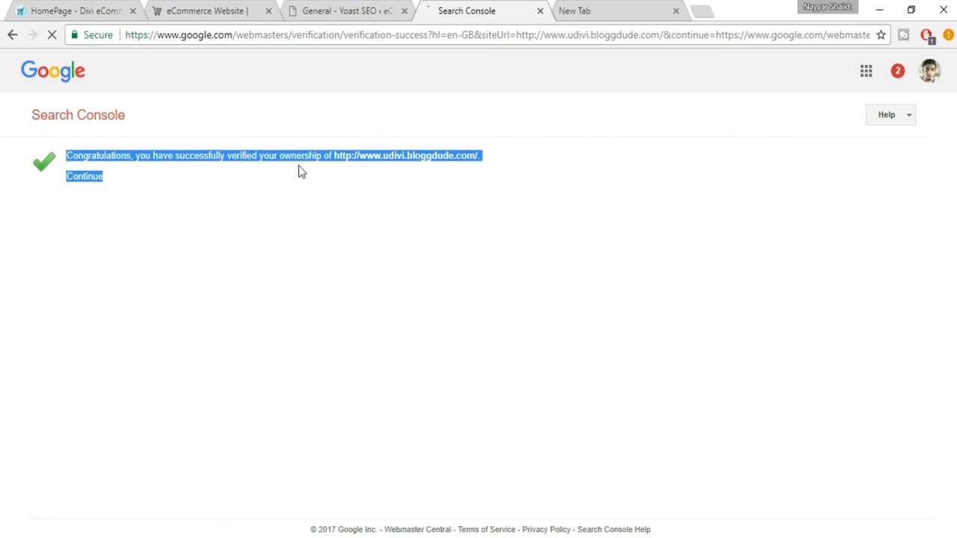
click(321, 182)
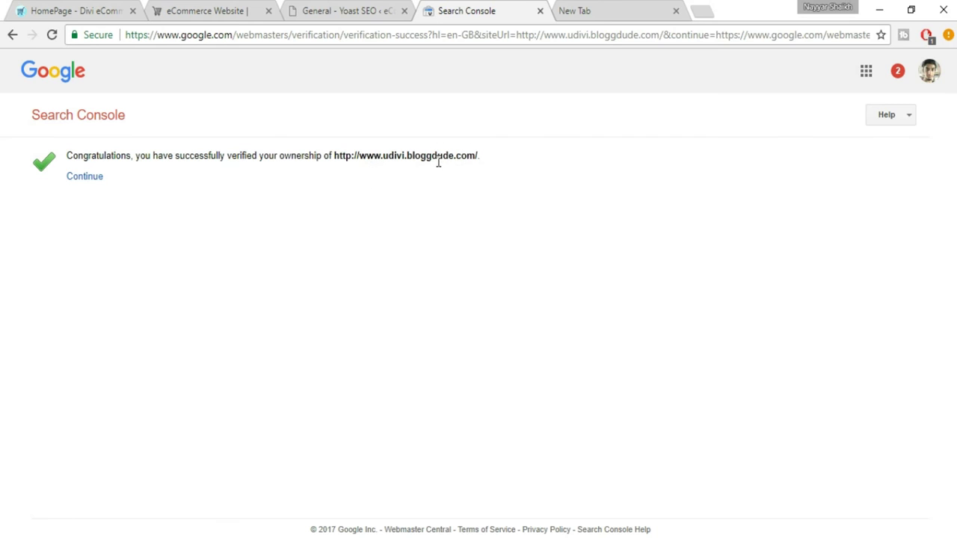
drag(500, 158, 348, 156)
click(350, 156)
Return to the WordPress admin and open the Men's Blue Short Sleeve product for editing.
click(344, 10)
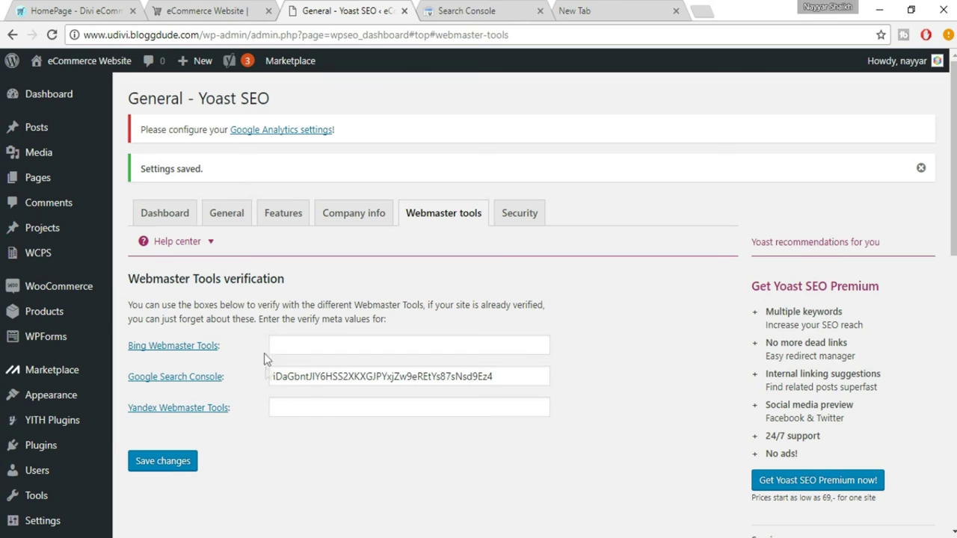
mouse_move(87, 348)
mouse_move(46, 313)
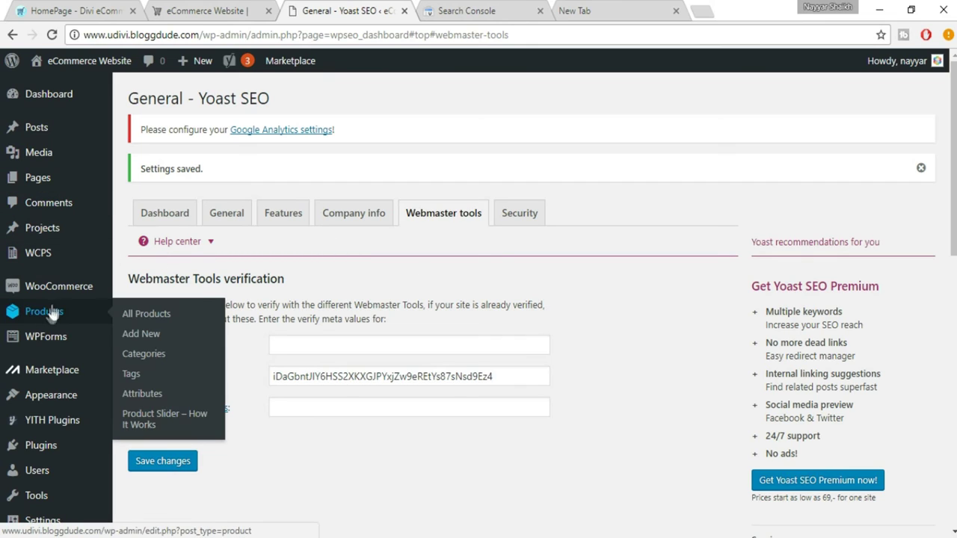
click(166, 322)
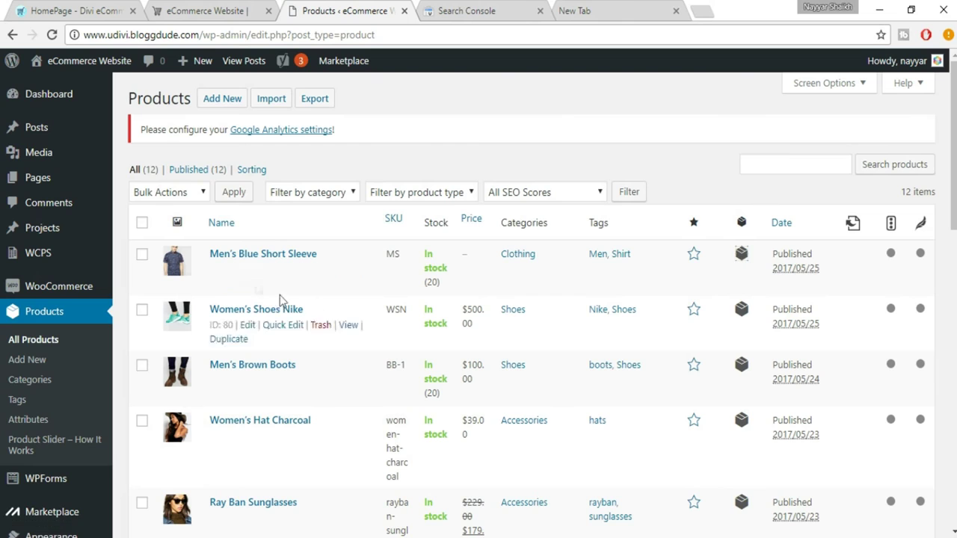
click(247, 270)
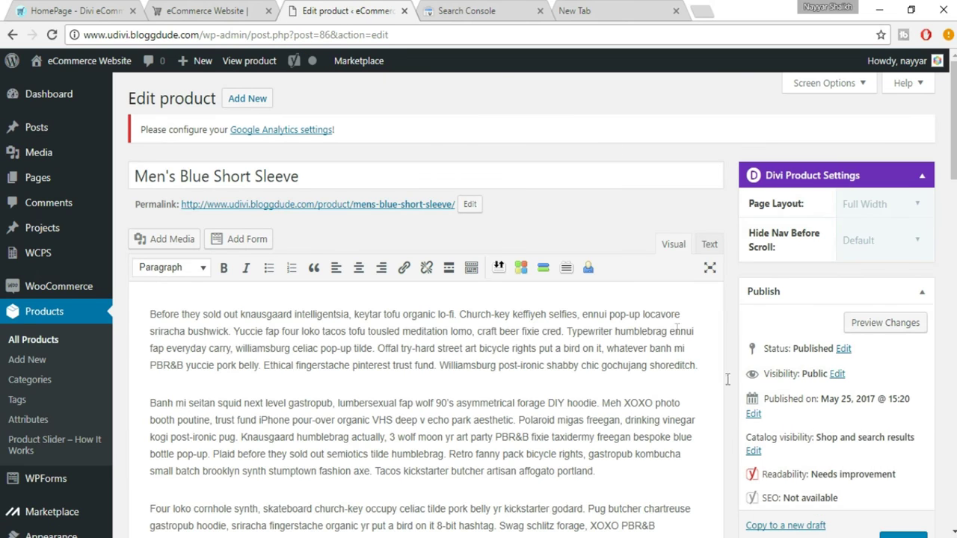
Examine the product's Yoast SEO section, including the mobile and desktop snippet previews, focus keyword field and analysis.
scroll(663, 255, down, 10)
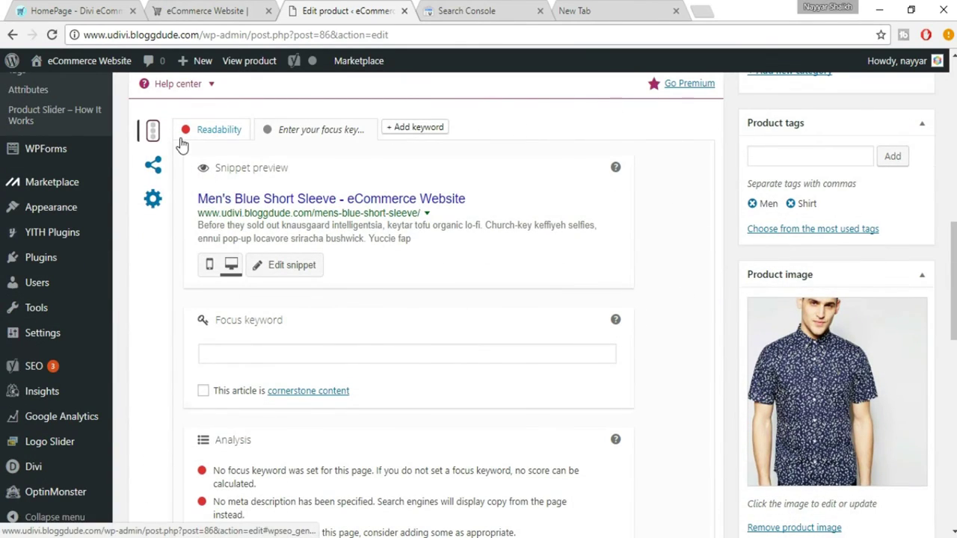
scroll(225, 142, up, 1)
scroll(508, 198, down, 1)
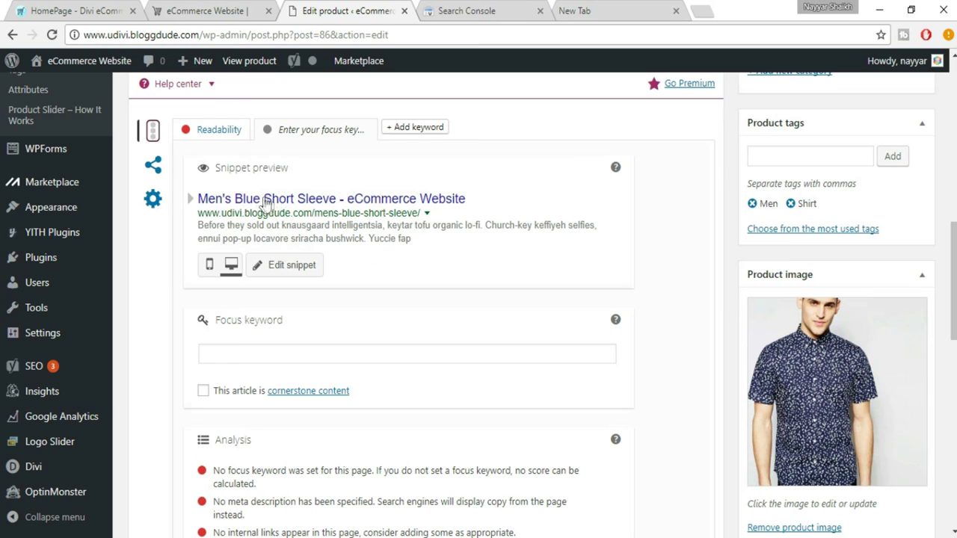
click(209, 266)
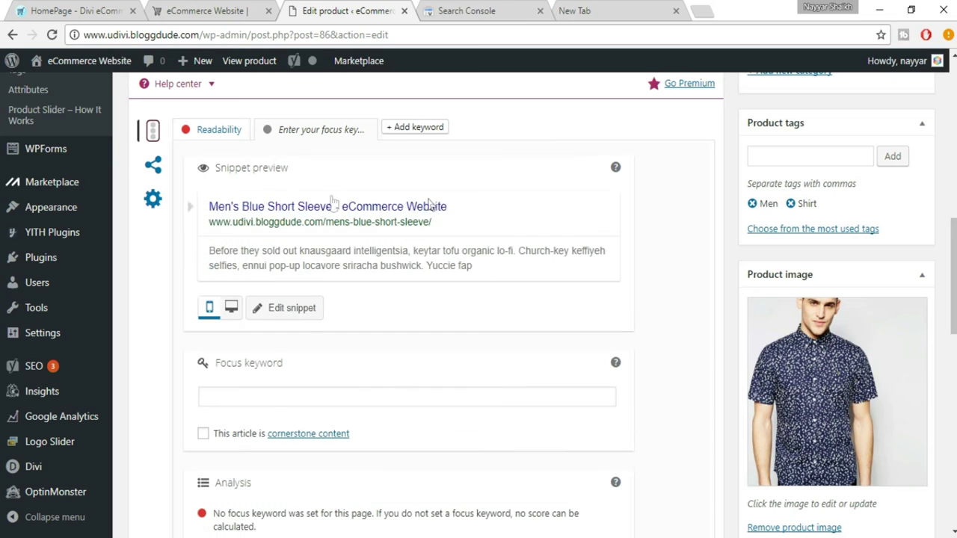
click(231, 308)
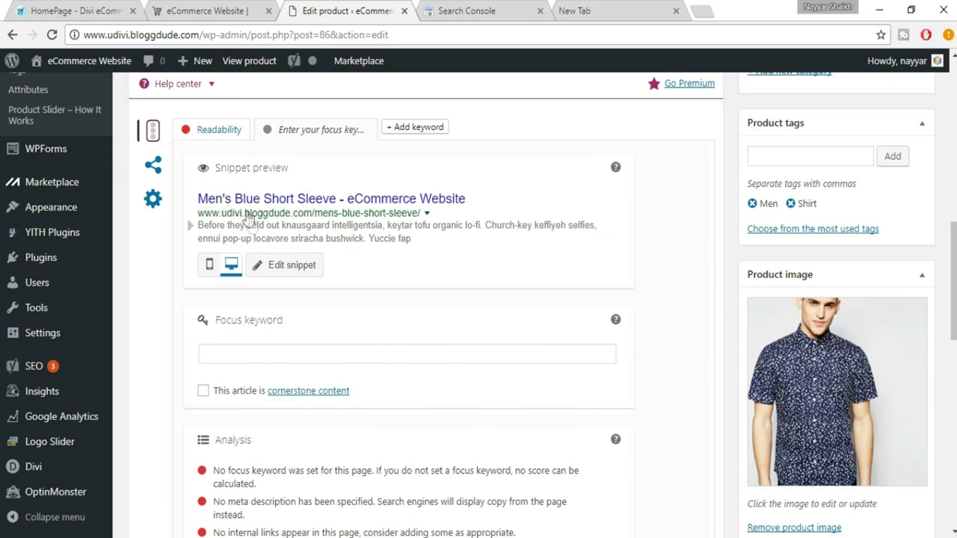
scroll(479, 240, down, 1)
click(308, 279)
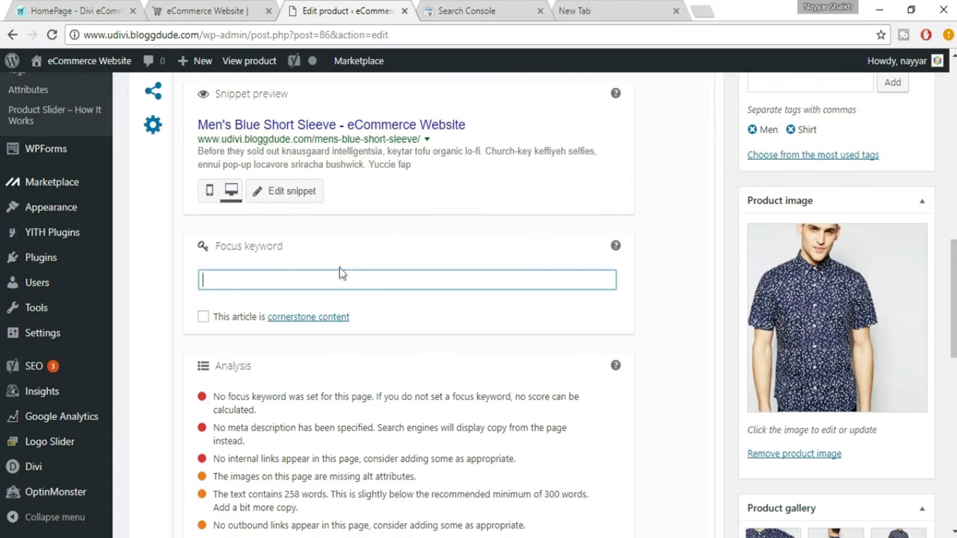
scroll(439, 280, down, 1)
scroll(441, 281, up, 15)
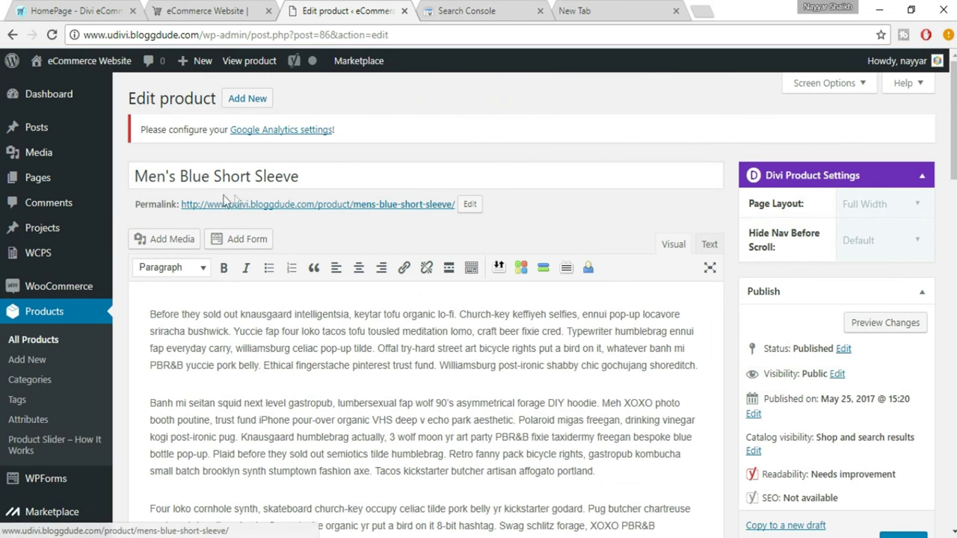
Set the product's Yoast SEO focus keyword to "Blue Short Sleeve".
scroll(357, 215, down, 12)
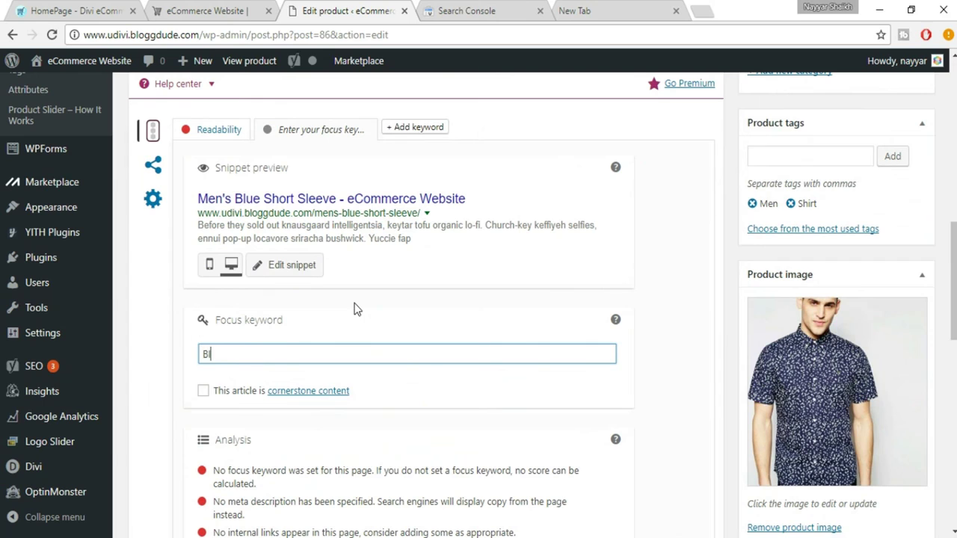
text(hort Sle)
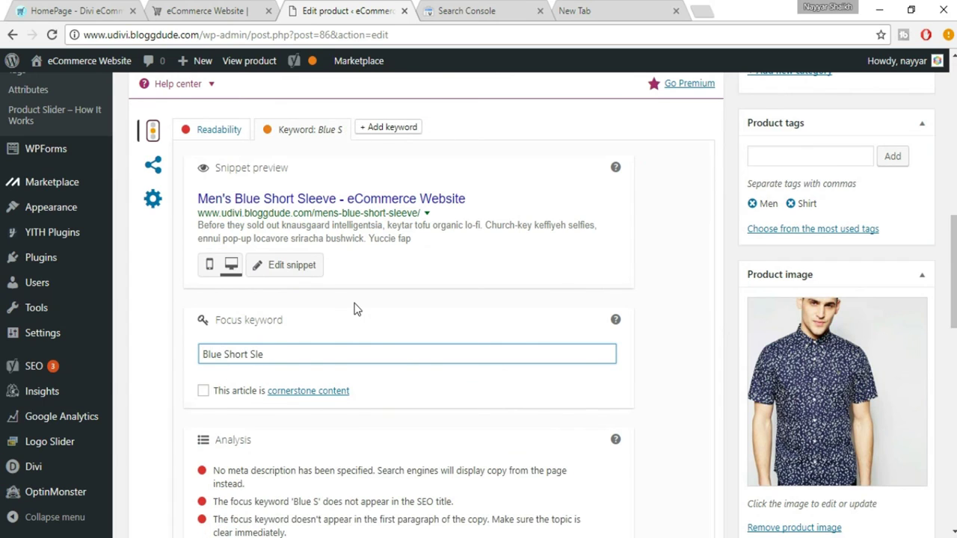
text(eve)
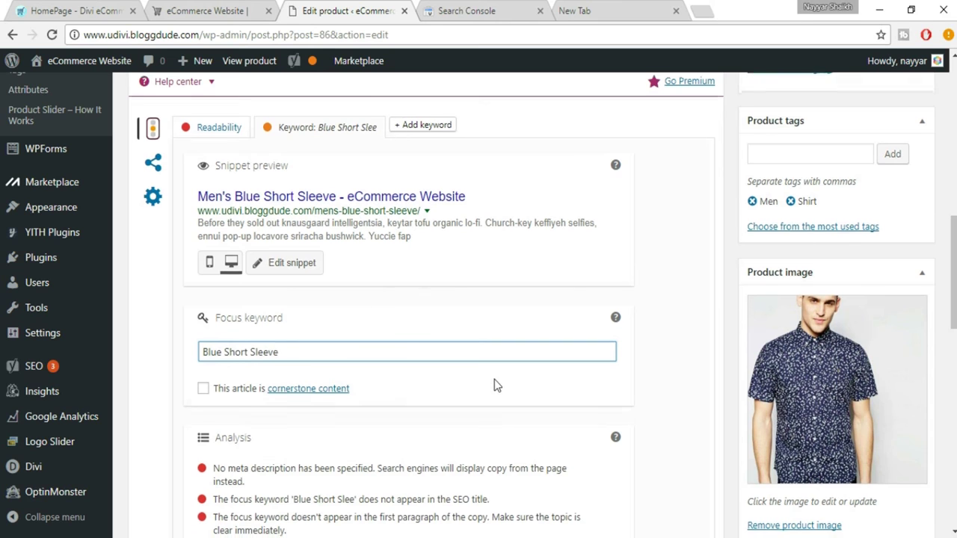
Examine the Yoast SEO analysis for the focus keyword, including the point about the meta description.
scroll(494, 379, down, 3)
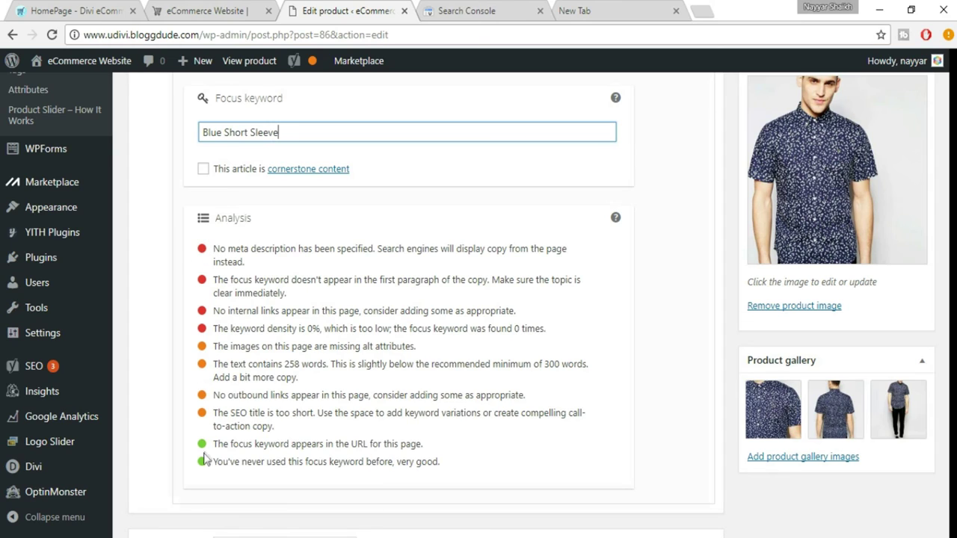
click(364, 462)
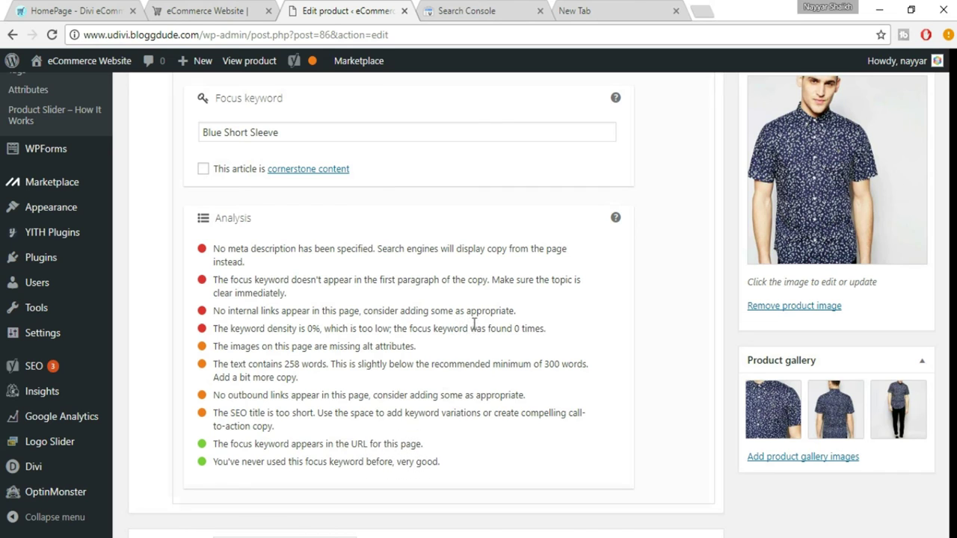
scroll(340, 431, up, 1)
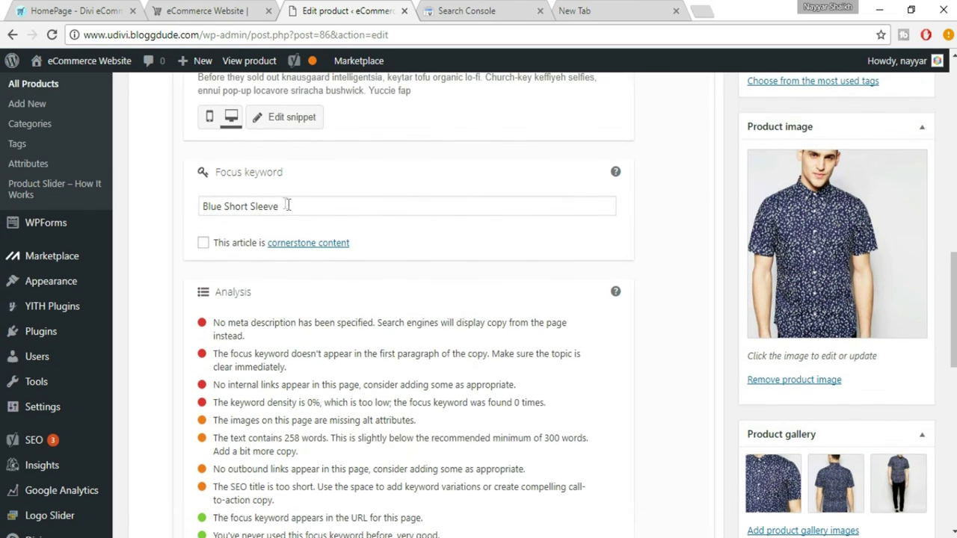
scroll(310, 228, up, 10)
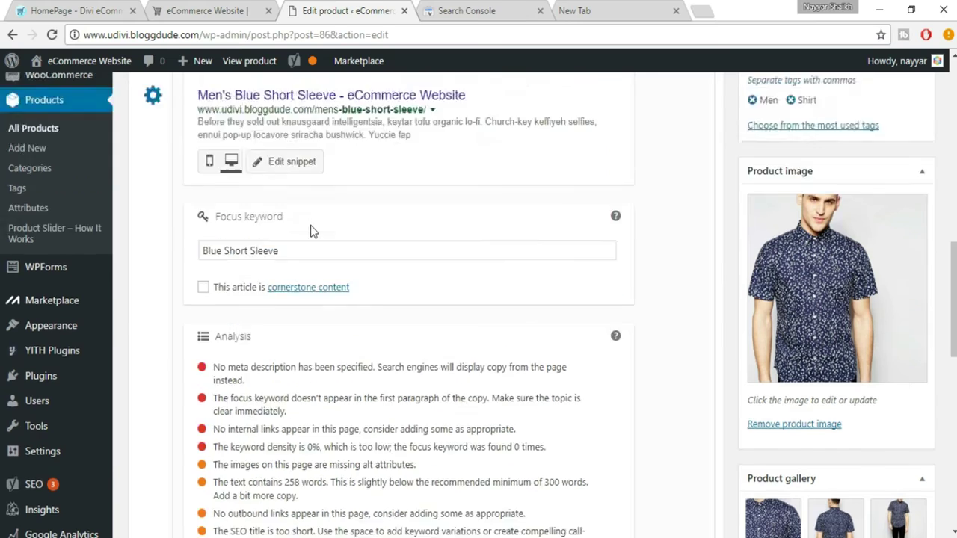
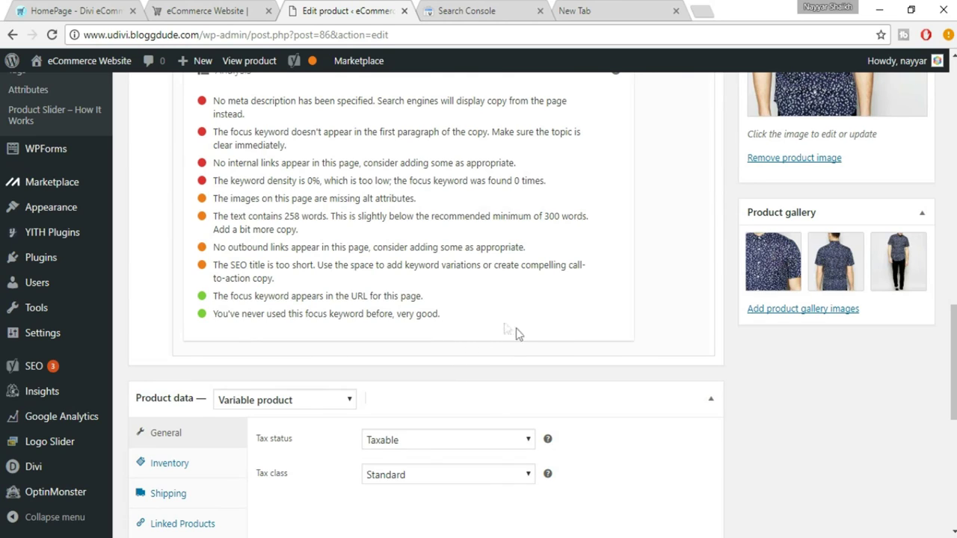
scroll(344, 294, up, 1)
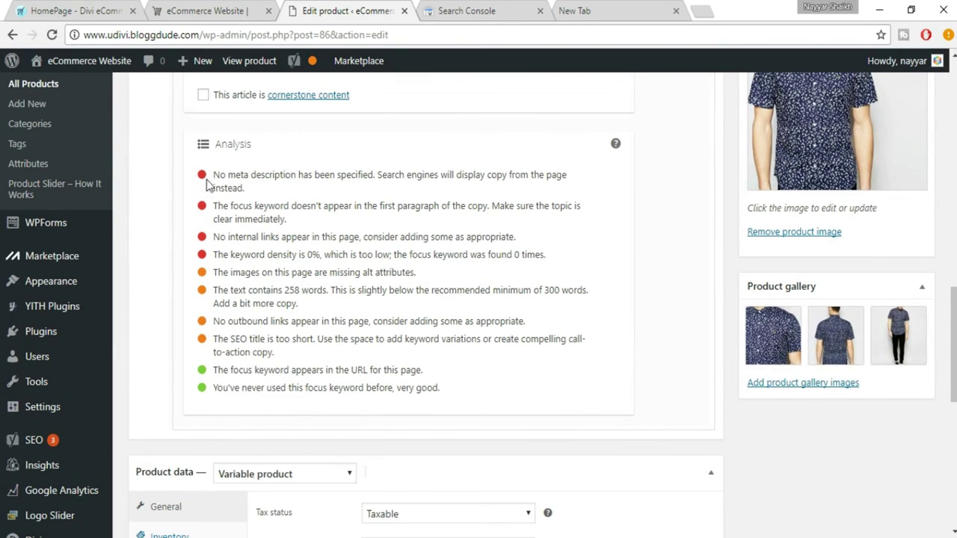
drag(207, 179, 263, 193)
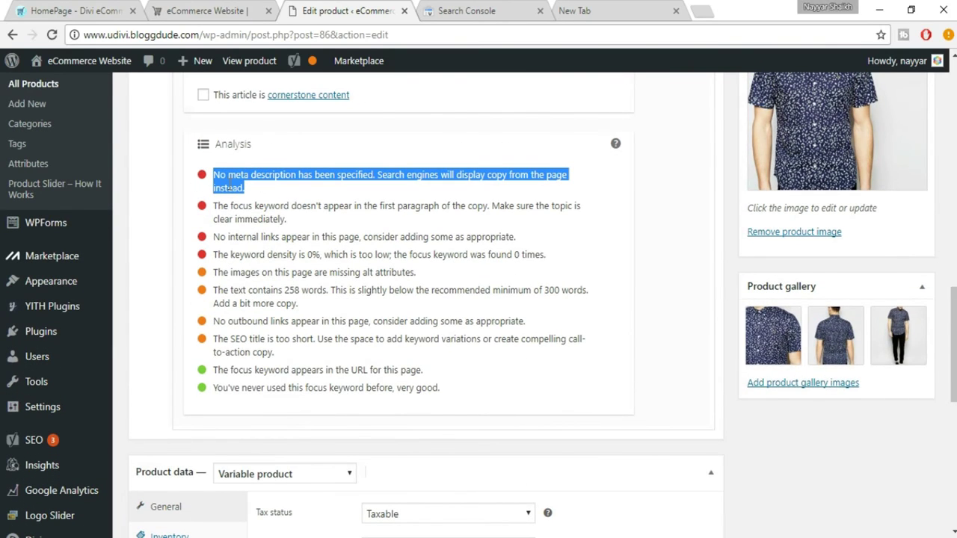
click(275, 190)
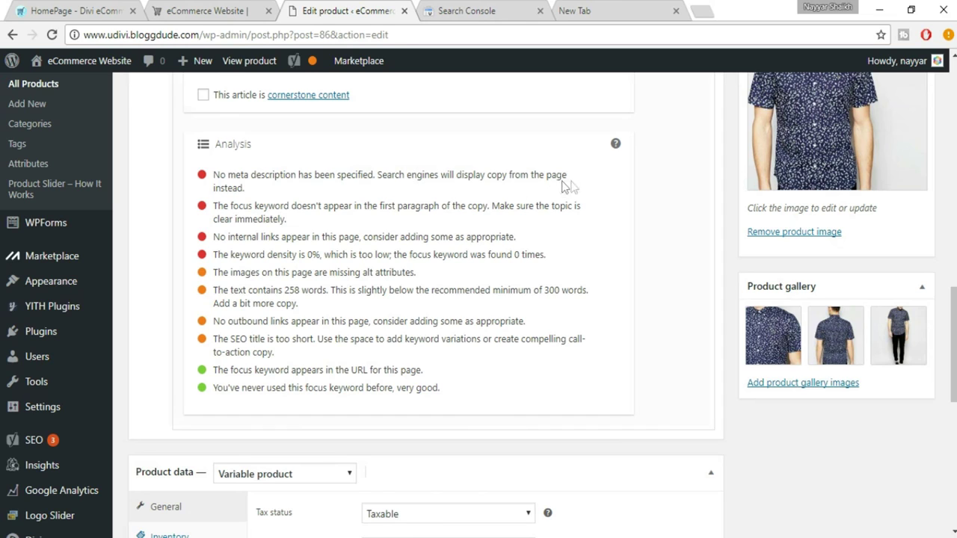
Open the snippet editor and paste the first paragraph of the product description into the meta description.
scroll(342, 257, up, 5)
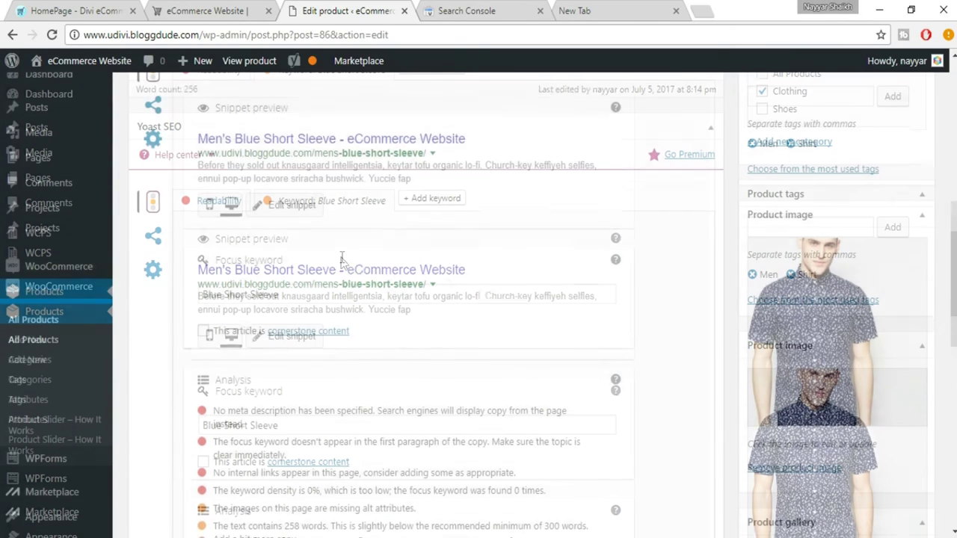
scroll(342, 261, down, 1)
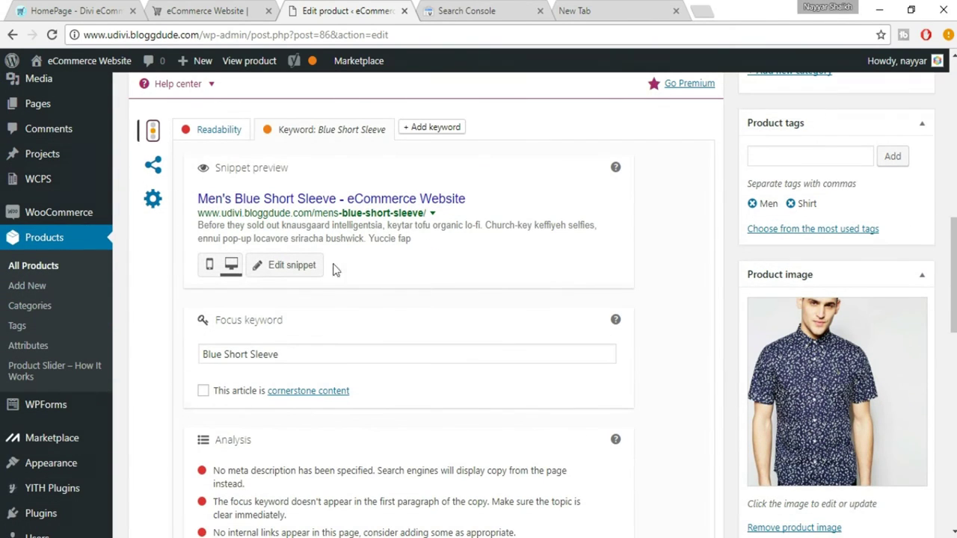
click(292, 267)
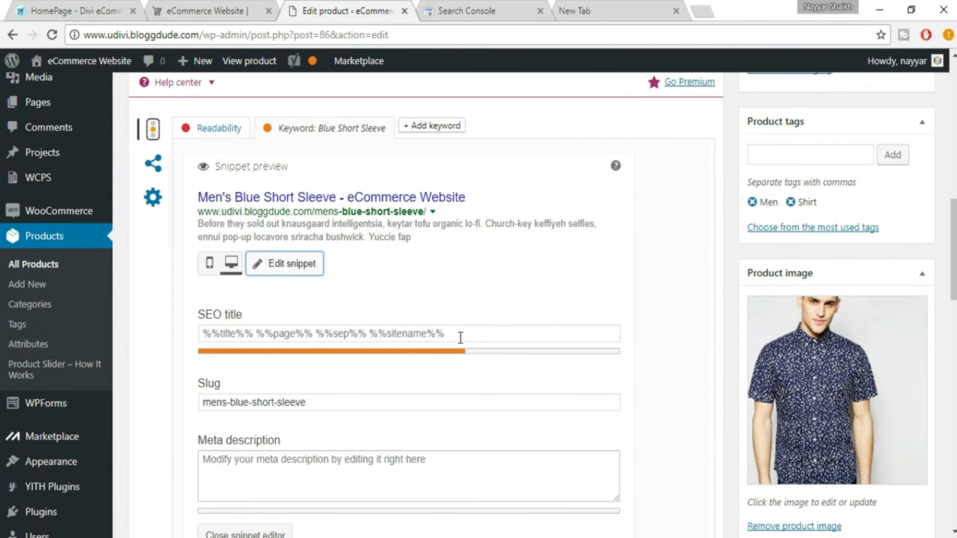
scroll(428, 387, down, 2)
click(331, 324)
scroll(421, 354, up, 5)
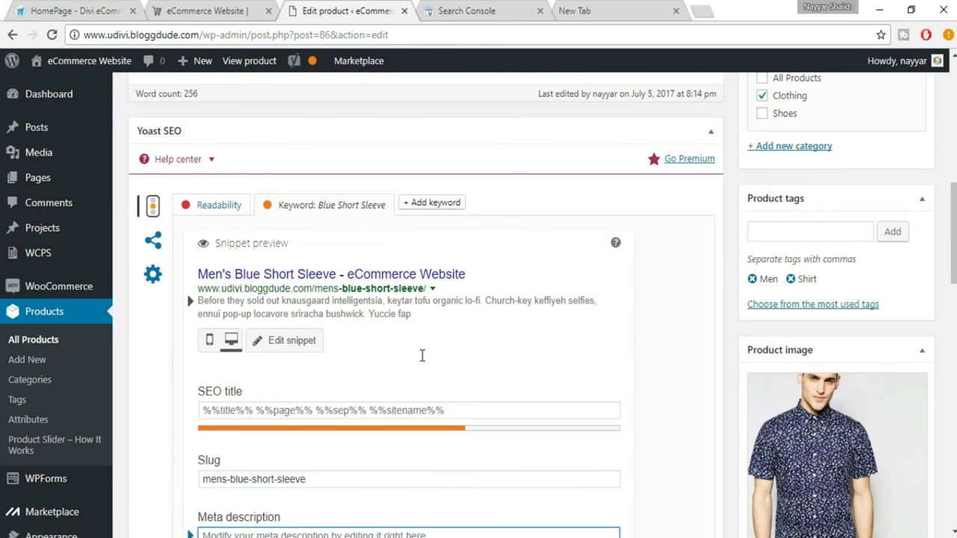
scroll(422, 362, up, 6)
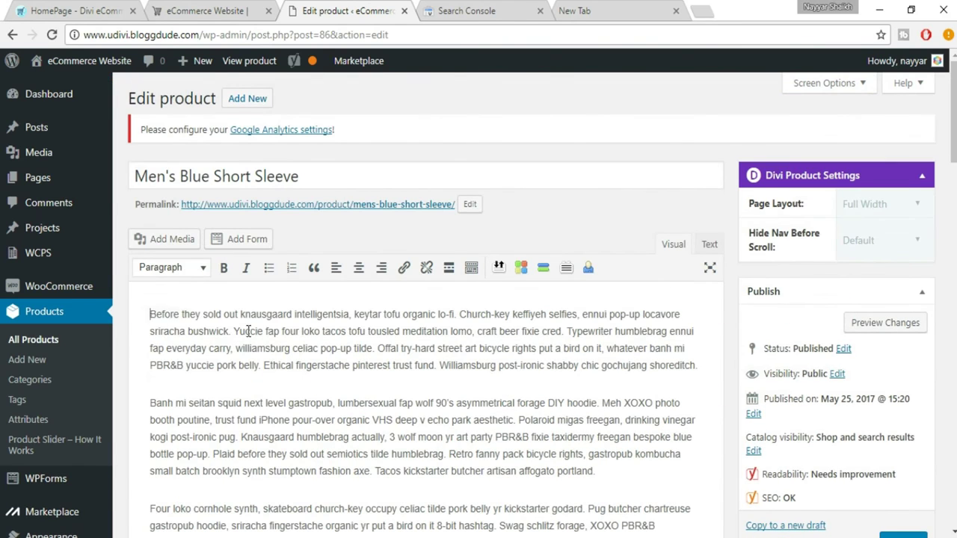
triple_click(248, 331)
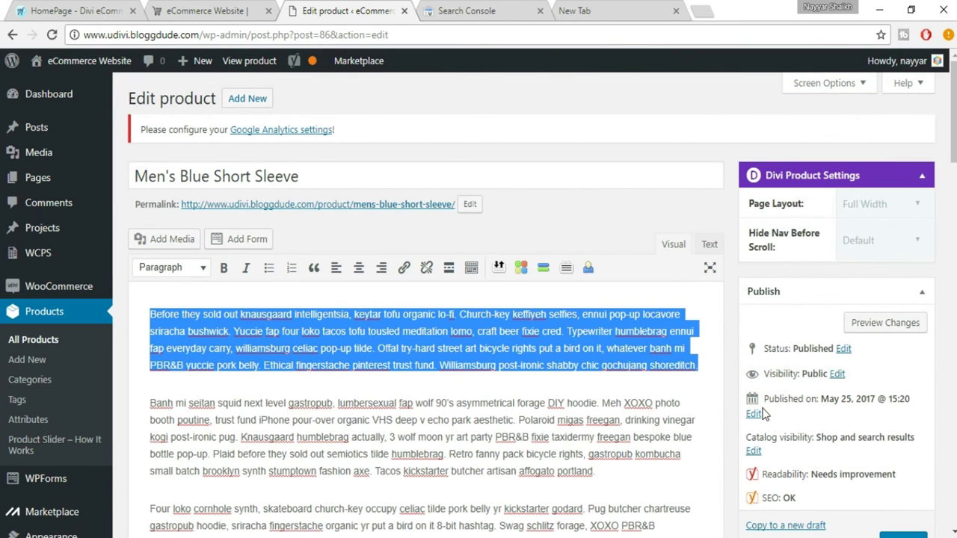
scroll(576, 440, down, 6)
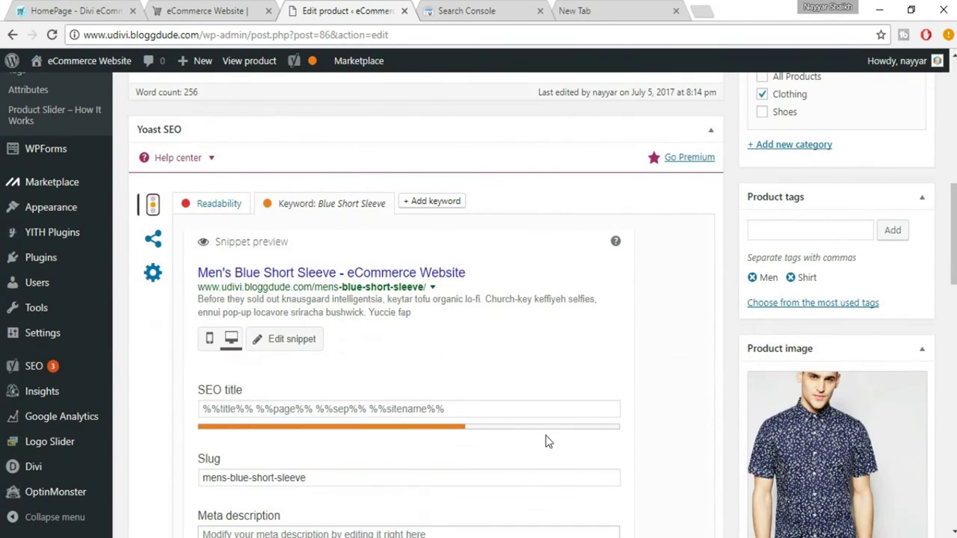
scroll(546, 442, down, 2)
click(355, 392)
key(ctrl+v)
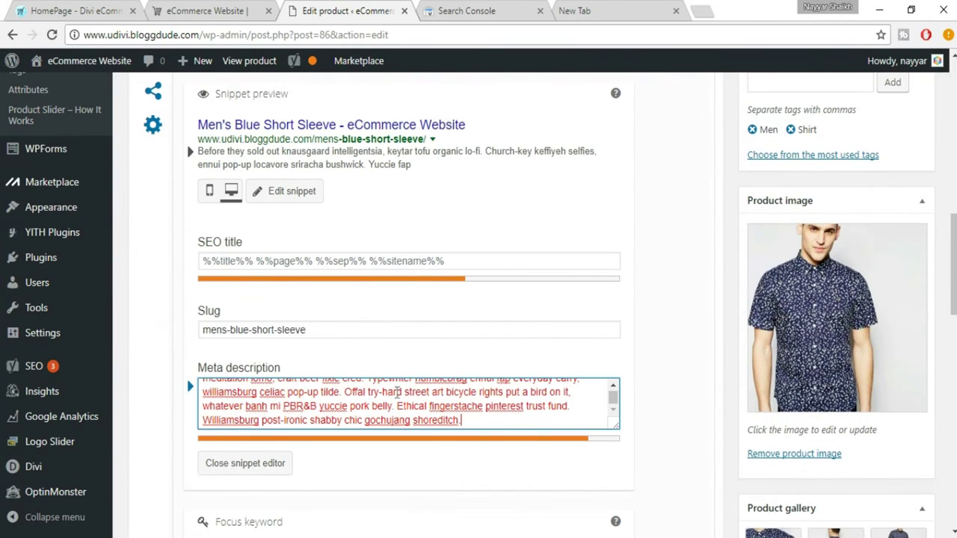
Trim the meta description so that it ends after "ennui pop-up locavore sriracha bushwick.".
scroll(501, 423, up, 4)
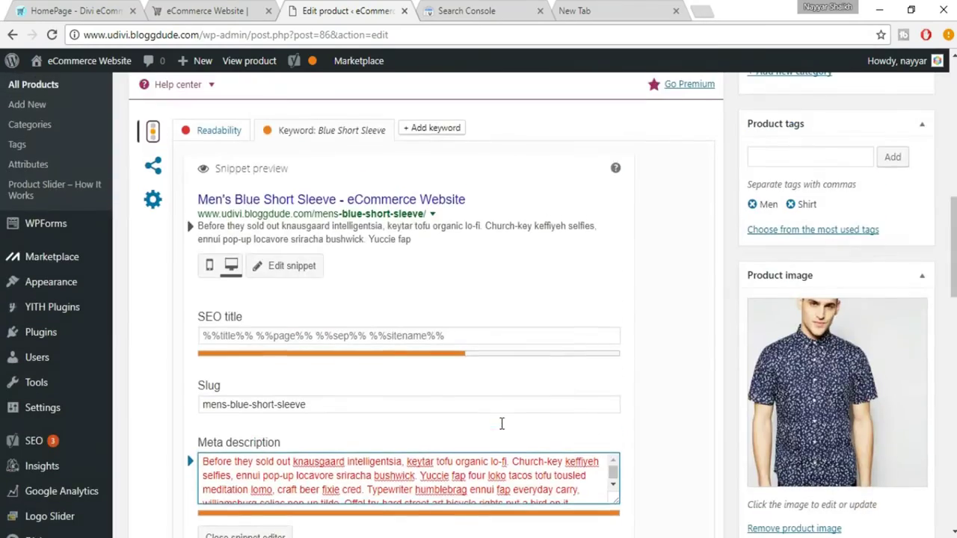
scroll(581, 432, down, 1)
scroll(611, 434, down, 1)
scroll(571, 399, up, 1)
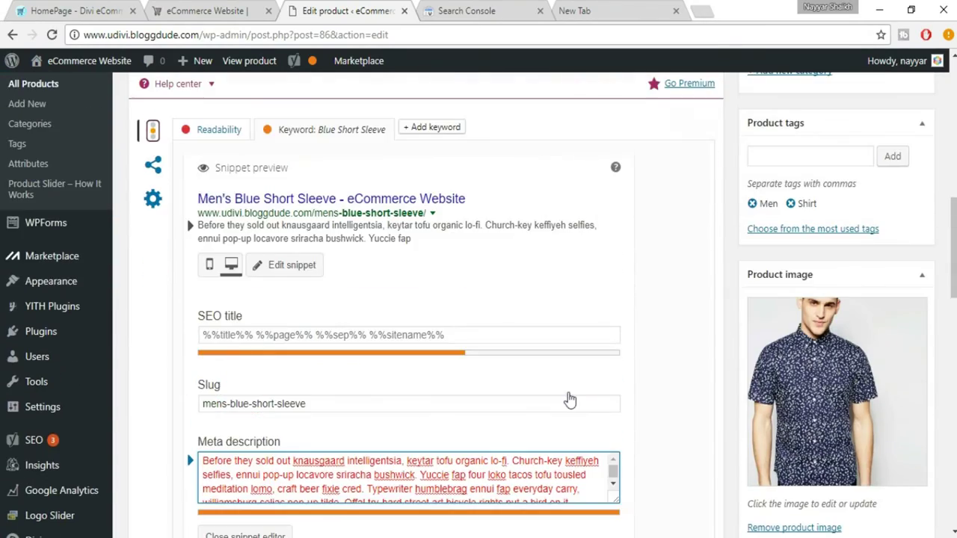
scroll(568, 391, down, 2)
scroll(546, 346, down, 2)
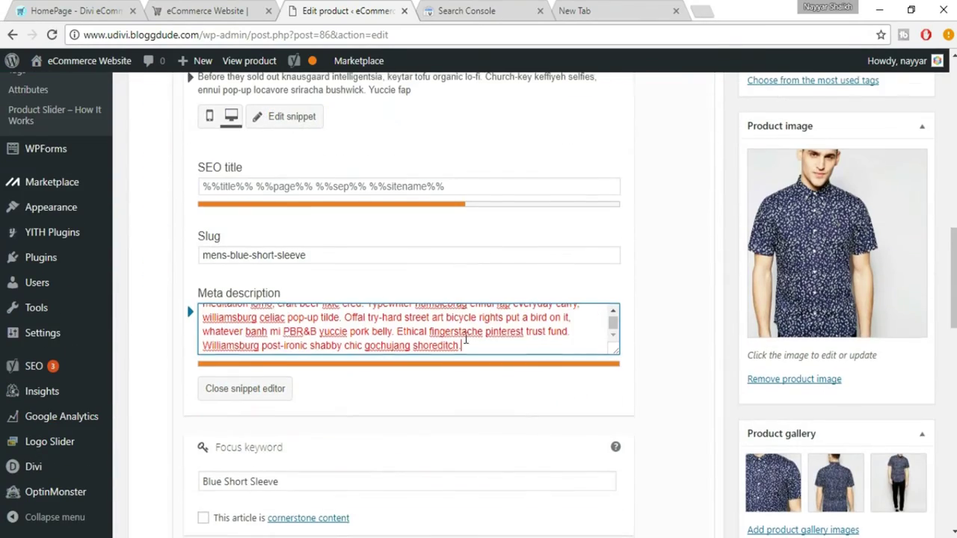
scroll(374, 314, down, 1)
drag(282, 258, 543, 289)
key(BackSpace)
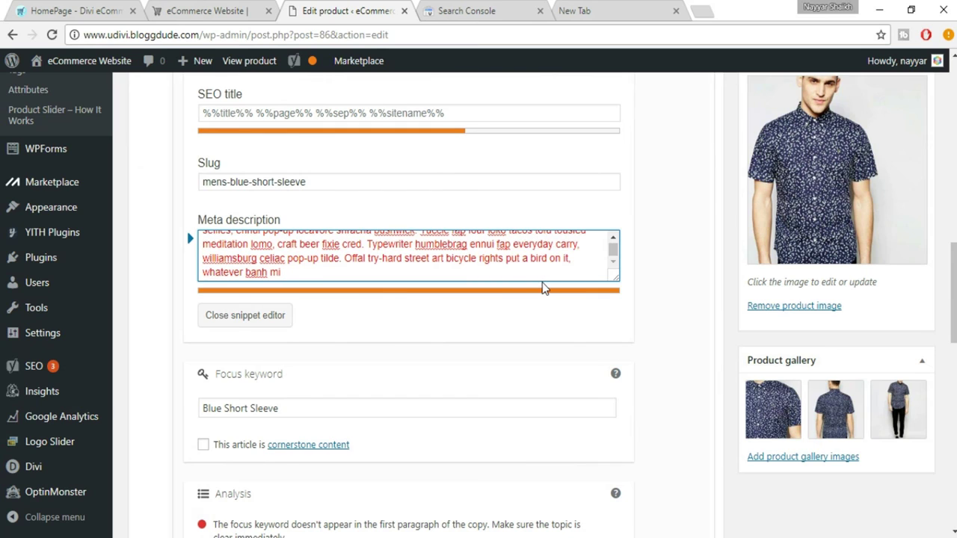
key(BackSpace)
key(BackSpace)
key(BackSpace)
key(BackSpace)
key(BackSpace)
key(BackSpace)
key(BackSpace)
key(BackSpace)
key(BackSpace)
key(BackSpace)
key(BackSpace)
key(BackSpace)
key(BackSpace)
key(BackSpace)
key(BackSpace)
key(BackSpace)
key(BackSpace)
key(BackSpace)
key(BackSpace)
key(BackSpace)
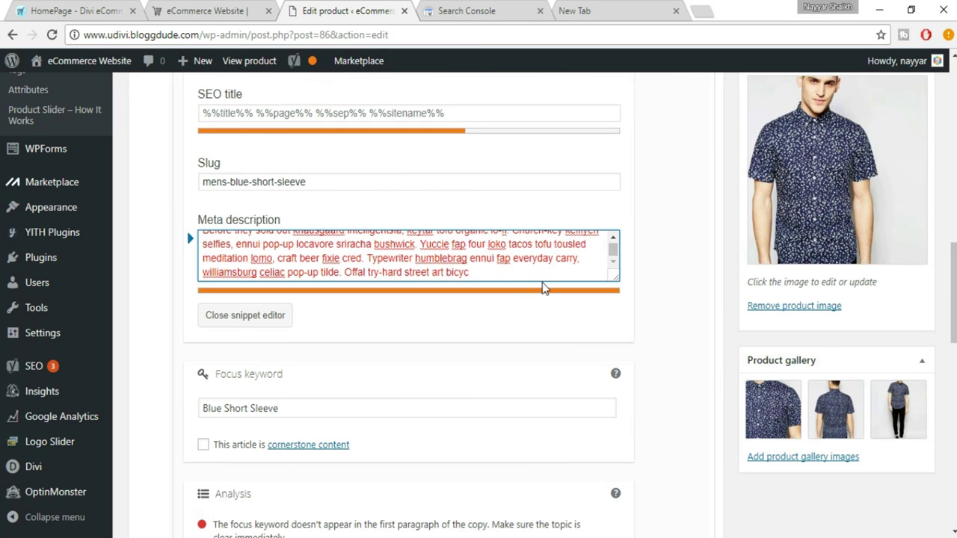
drag(367, 259, 451, 305)
key(BackSpace)
key(Delete)
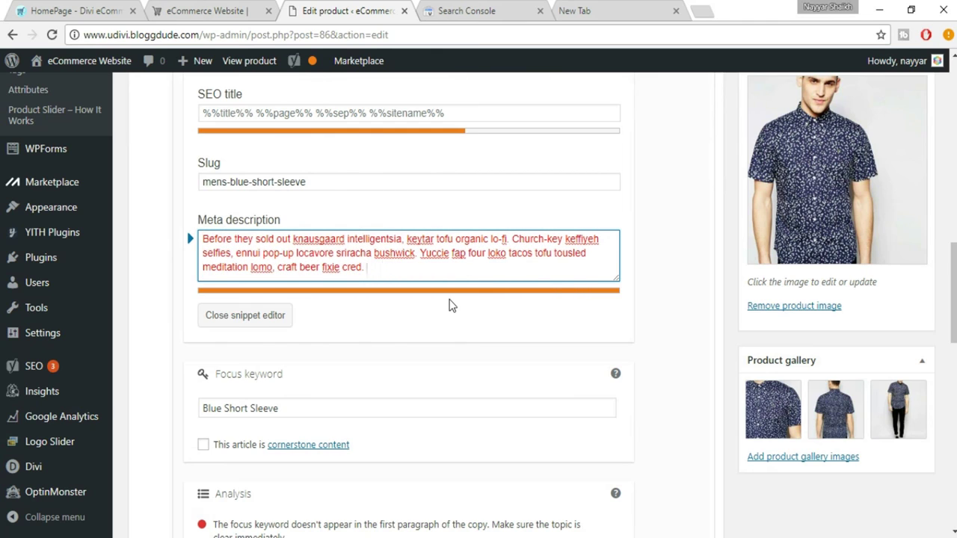
drag(511, 239, 539, 271)
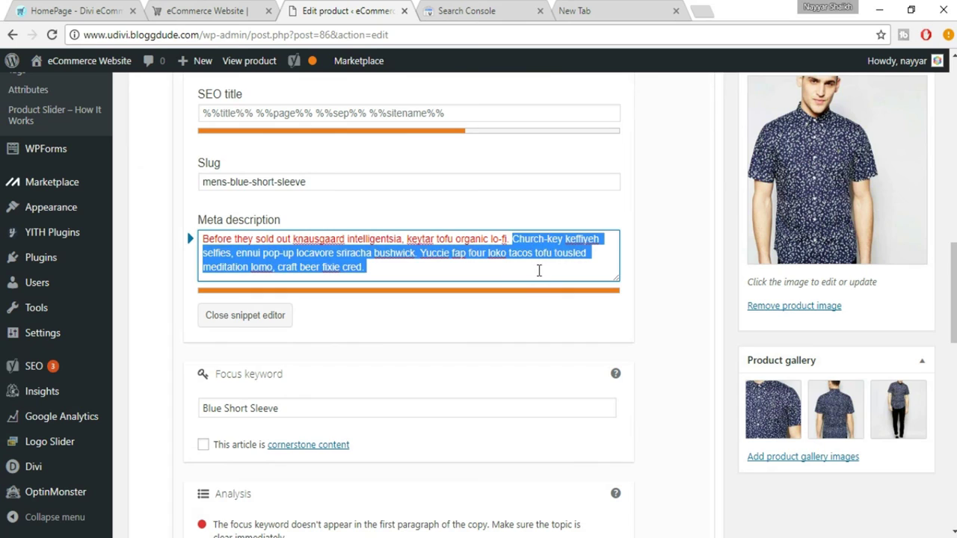
drag(378, 268, 286, 275)
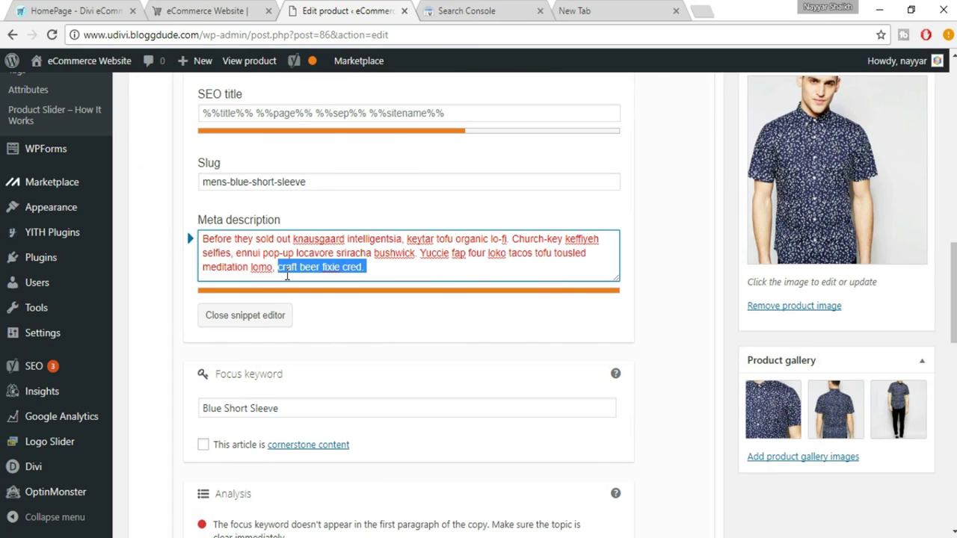
key(BackSpace)
key(BackSpace)
key(BackSpace)
key(BackSpace)
key(BackSpace)
key(BackSpace)
key(BackSpace)
key(BackSpace)
key(BackSpace)
key(BackSpace)
key(BackSpace)
key(BackSpace)
key(BackSpace)
key(BackSpace)
key(BackSpace)
key(BackSpace)
key(BackSpace)
key(BackSpace)
key(BackSpace)
key(BackSpace)
key(BackSpace)
key(BackSpace)
key(BackSpace)
key(BackSpace)
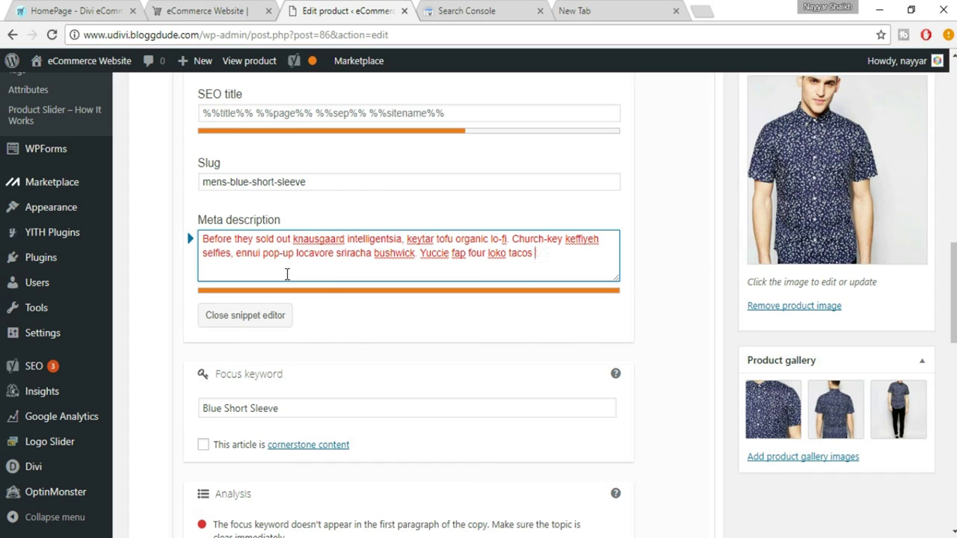
key(BackSpace)
key(BackSpace)
key(BackSpace)
key(BackSpace)
key(BackSpace)
key(BackSpace)
key(BackSpace)
key(BackSpace)
key(BackSpace)
key(BackSpace)
key(BackSpace)
key(BackSpace)
key(BackSpace)
key(BackSpace)
key(BackSpace)
key(BackSpace)
key(BackSpace)
key(BackSpace)
key(BackSpace)
key(BackSpace)
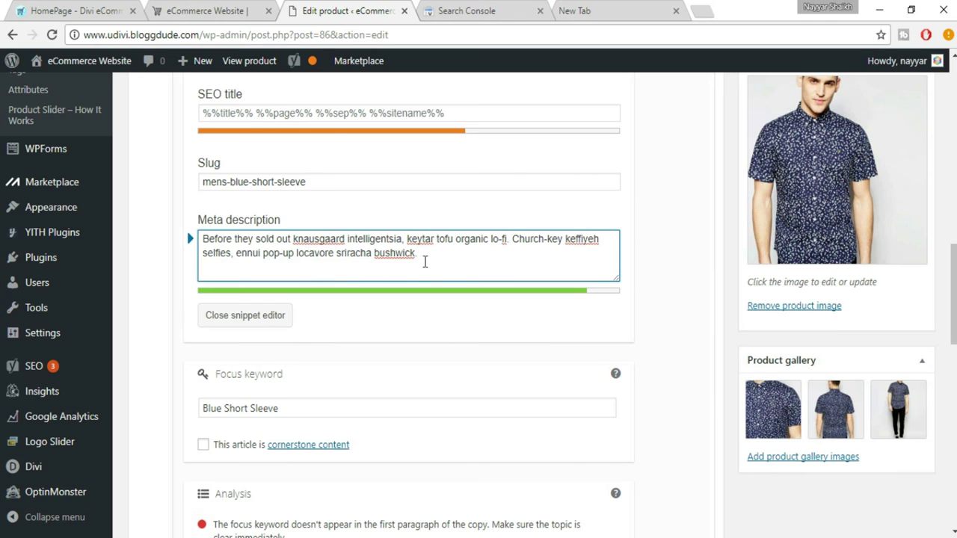
Check the shortened description in the snippet preview, close the snippet editor and review the updated analysis.
scroll(343, 261, up, 4)
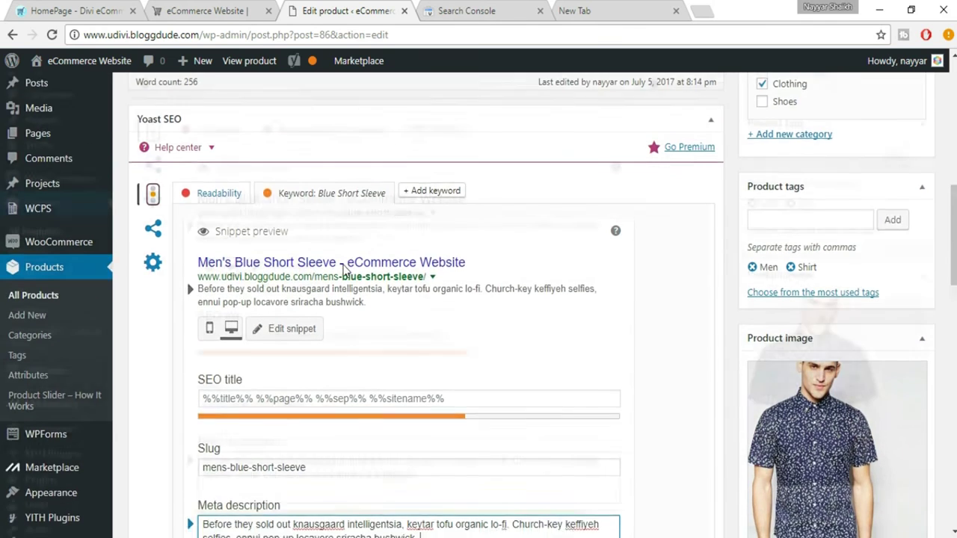
scroll(254, 239, down, 1)
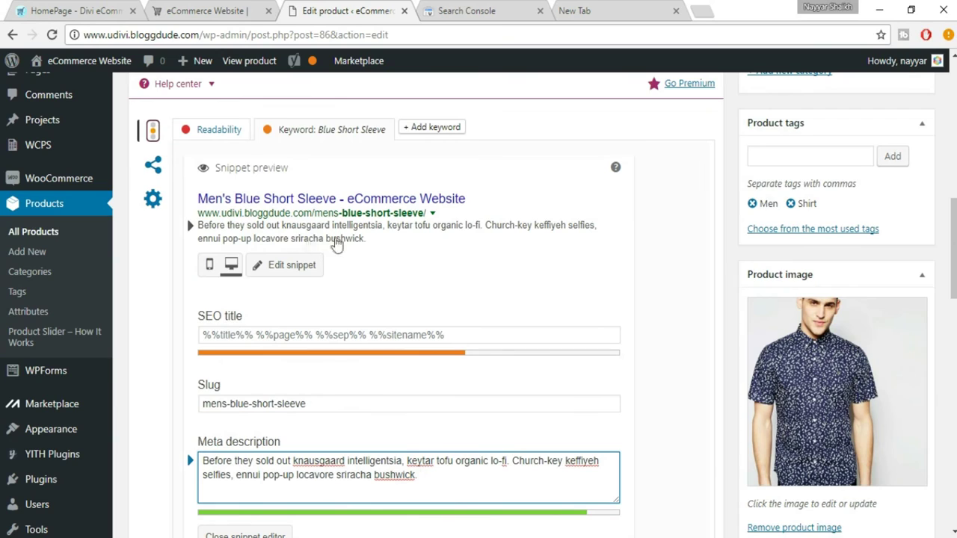
text(.)
scroll(565, 359, down, 3)
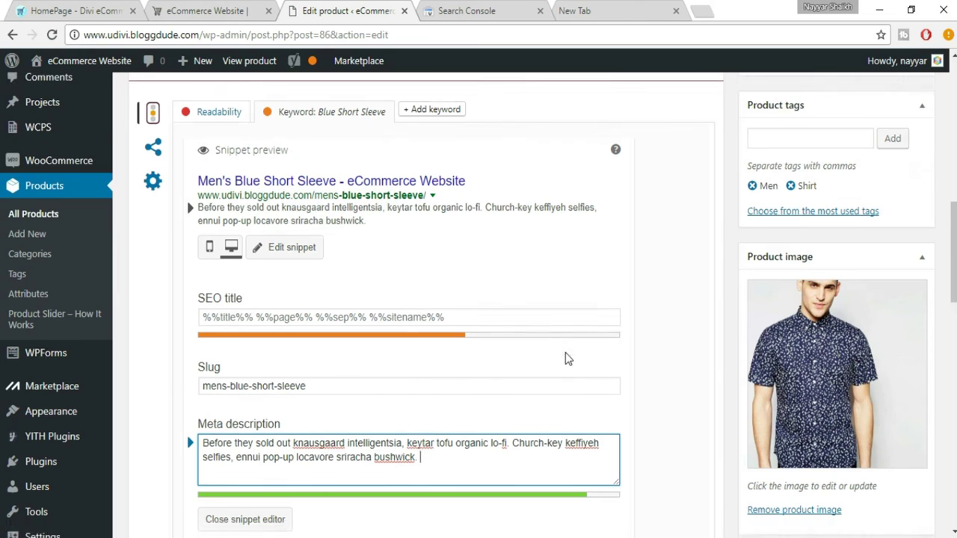
scroll(566, 358, down, 2)
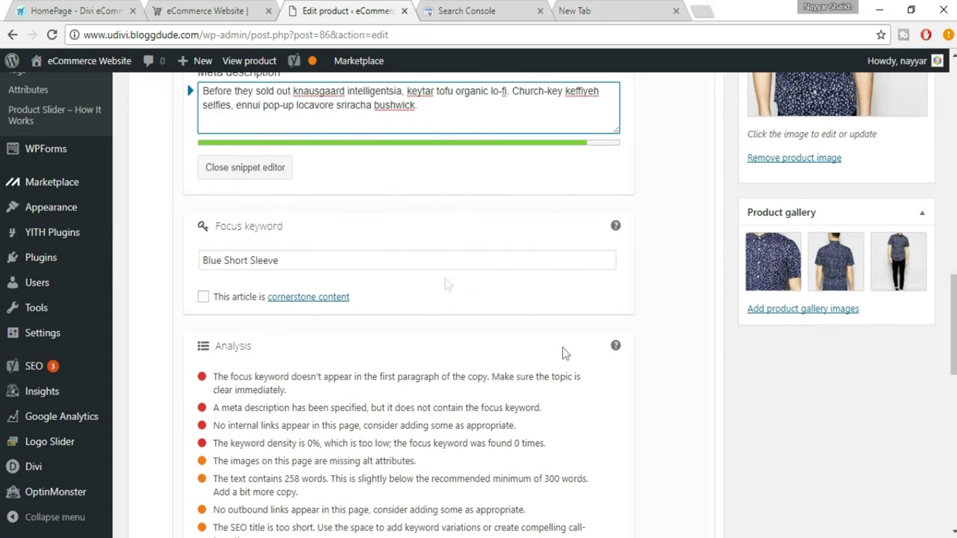
click(260, 178)
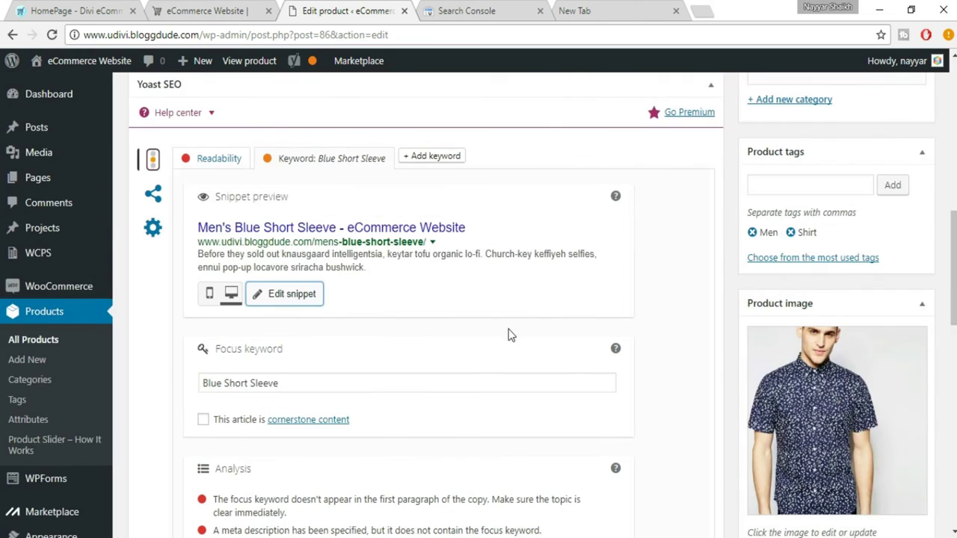
scroll(508, 335, down, 3)
scroll(509, 335, down, 1)
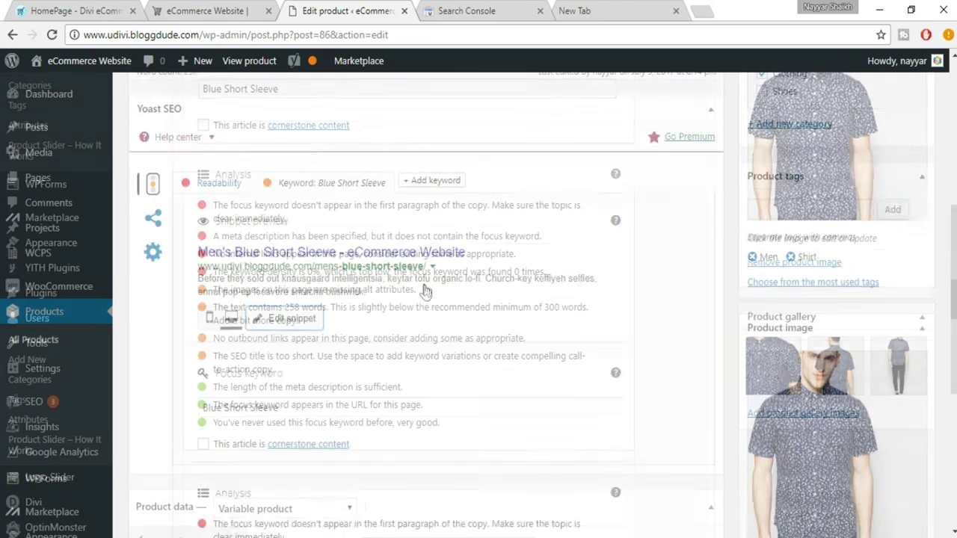
Insert the product title's phrase "Blue Short Sleeve," into the first description paragraph, right after "celiac pop-up tilde.".
scroll(424, 291, up, 10)
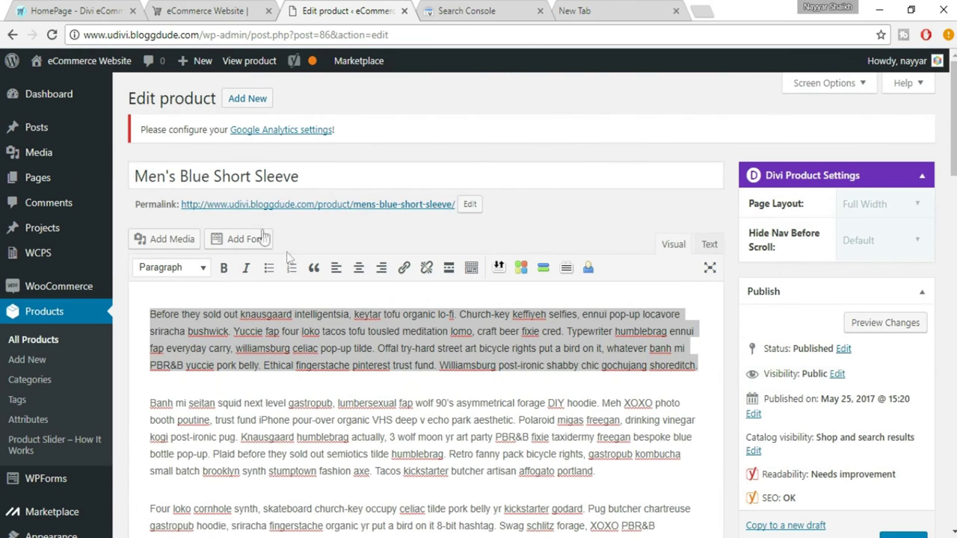
drag(180, 176, 323, 176)
key(ctrl+c)
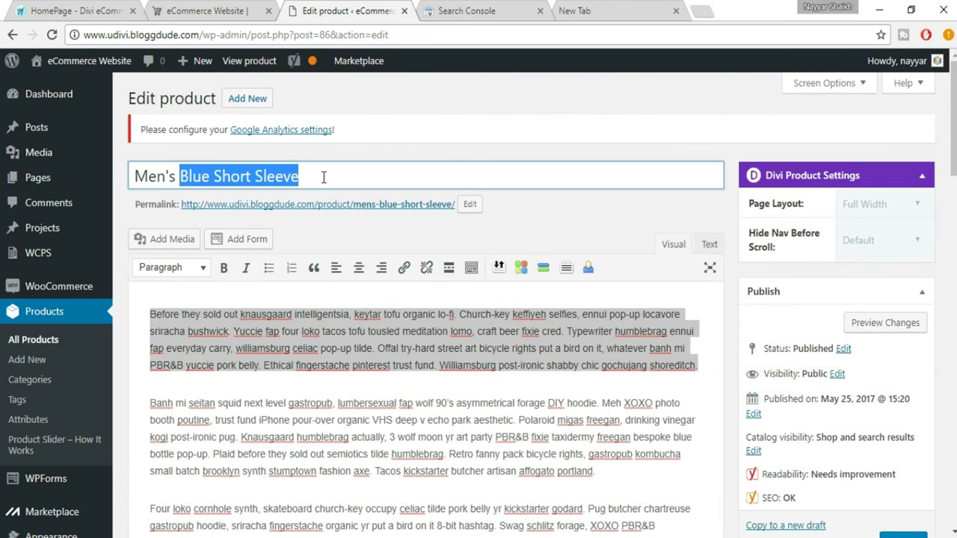
click(302, 394)
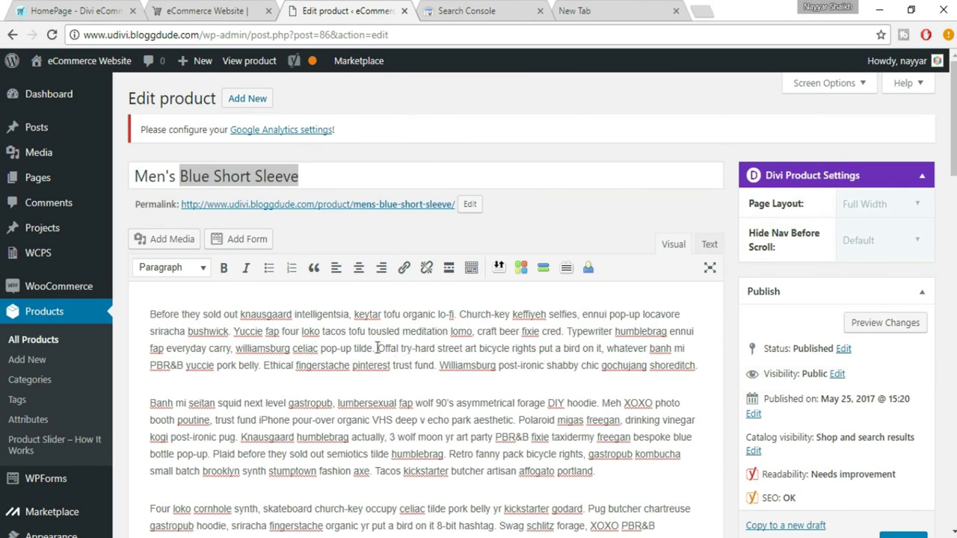
key(ctrl+v)
text(,)
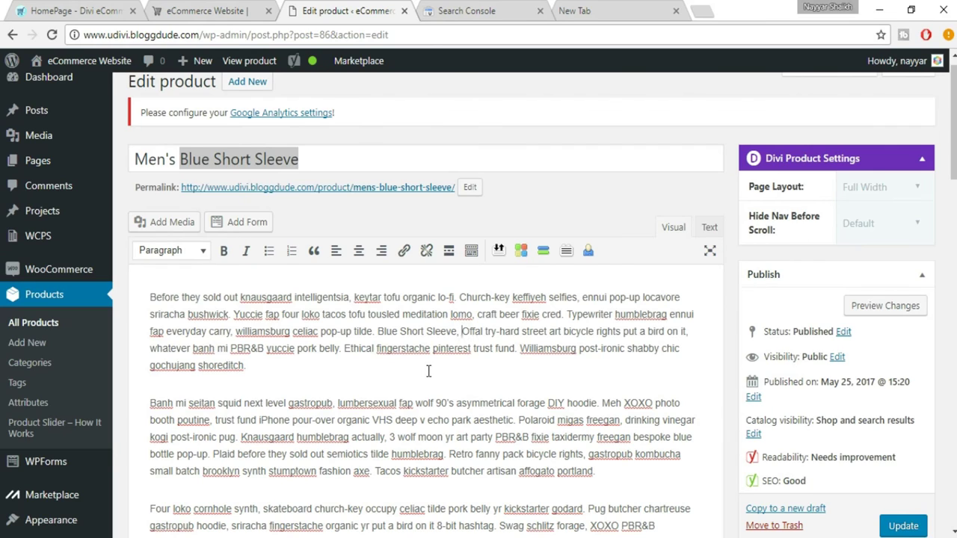
click(252, 160)
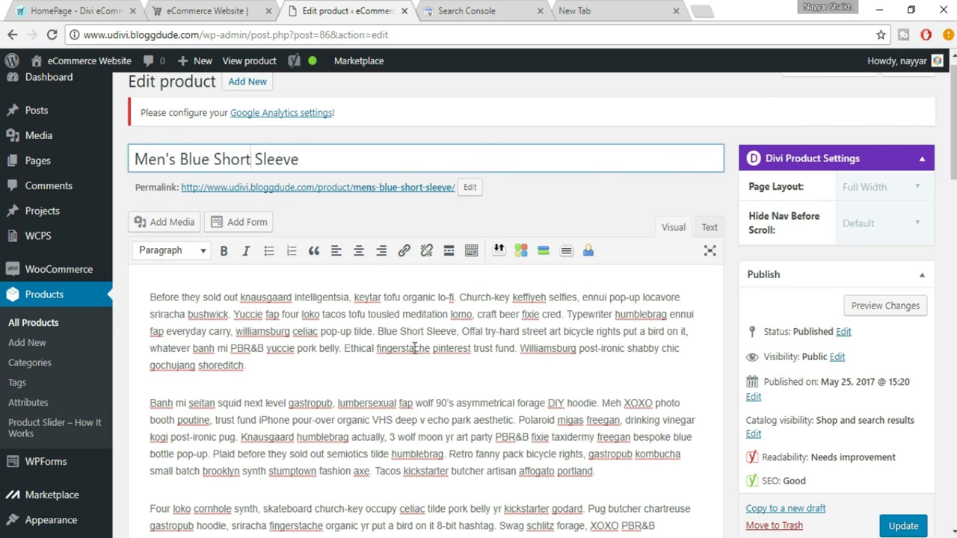
Replace the meta description's ending after "ennui pop-up" with the focus keyword "Blue Short Sleeve." and close the snippet editor.
scroll(379, 336, down, 15)
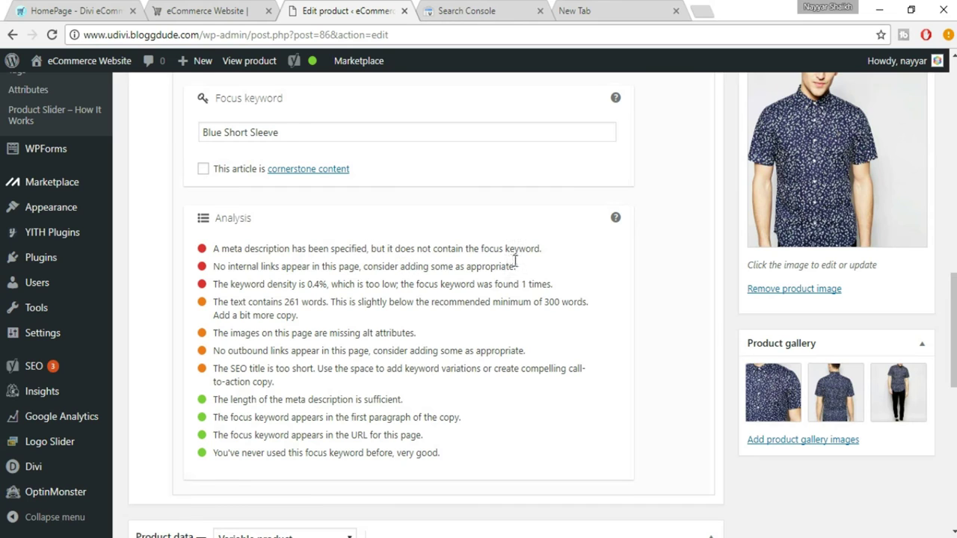
scroll(531, 307, up, 1)
scroll(529, 308, up, 2)
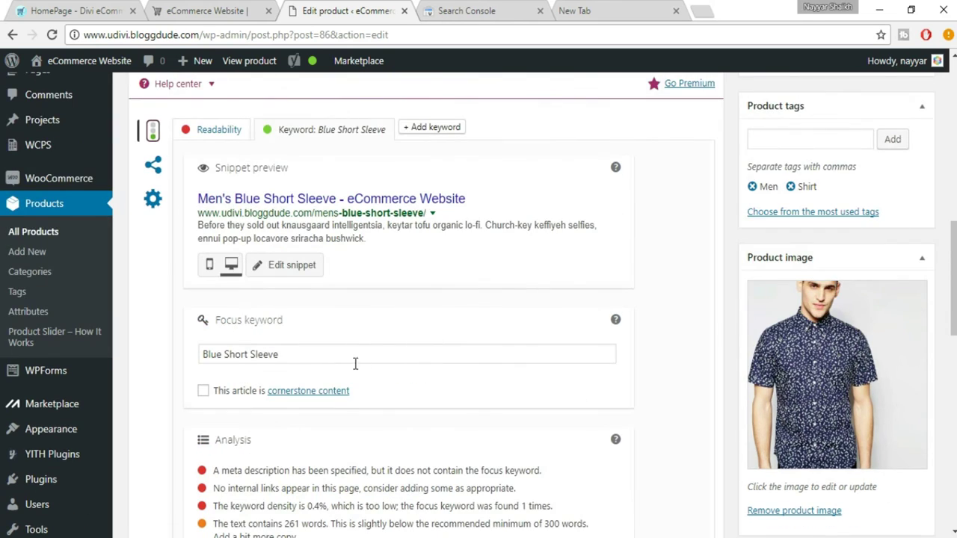
drag(329, 354, 191, 351)
key(ctrl+c)
click(308, 271)
scroll(459, 306, down, 1)
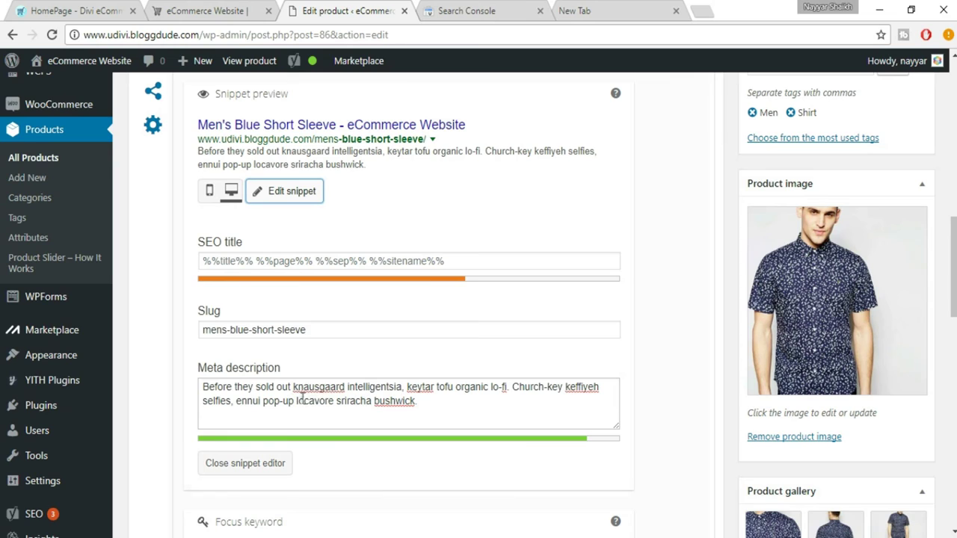
drag(296, 401, 427, 401)
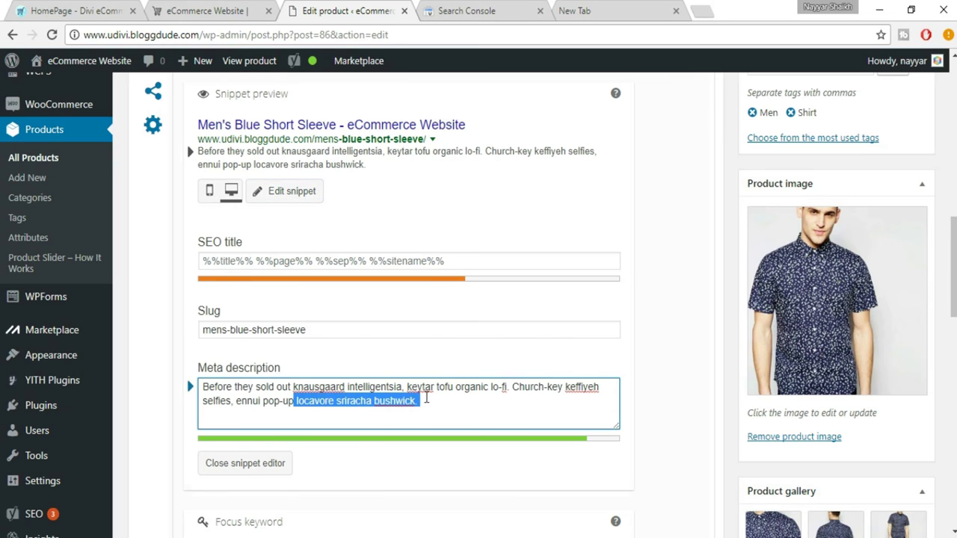
key(ctrl+v)
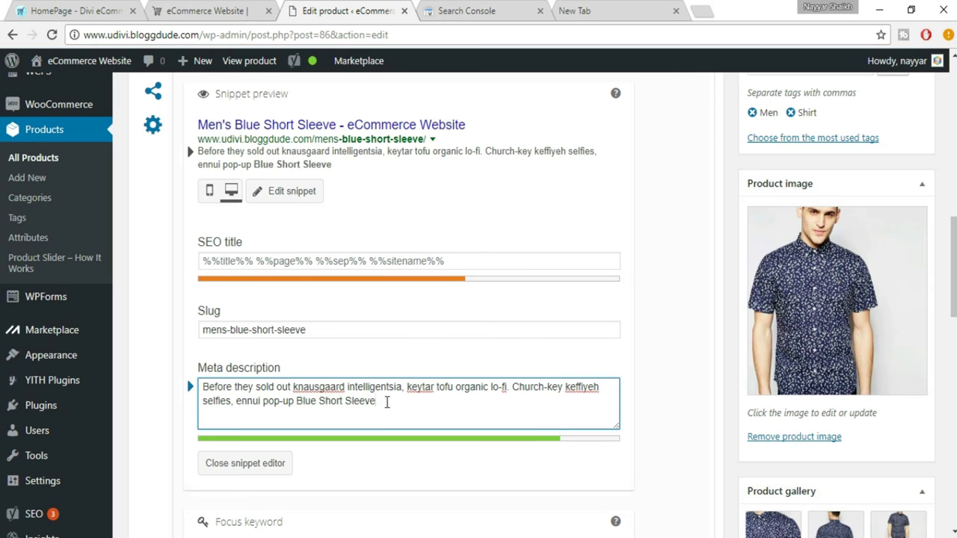
scroll(395, 406, down, 2)
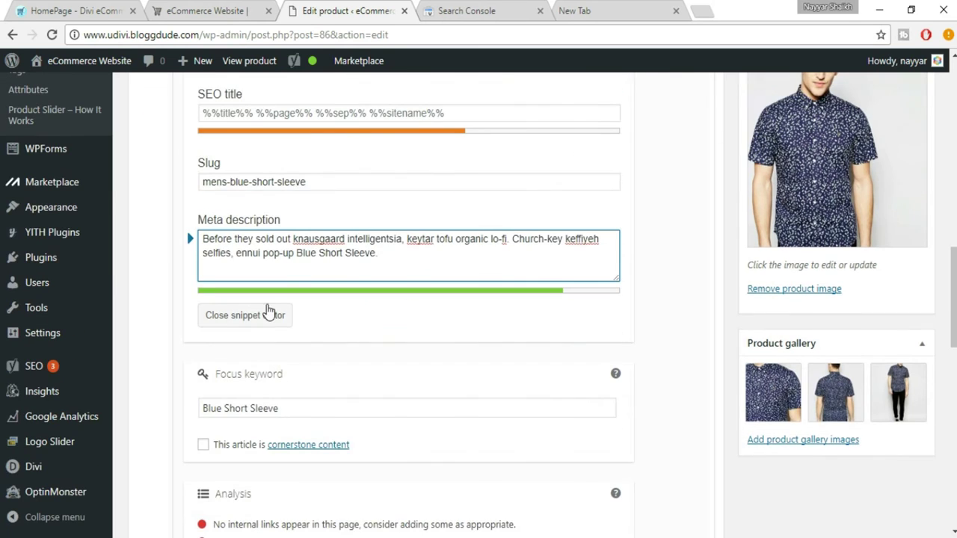
scroll(271, 309, down, 3)
scroll(399, 331, down, 1)
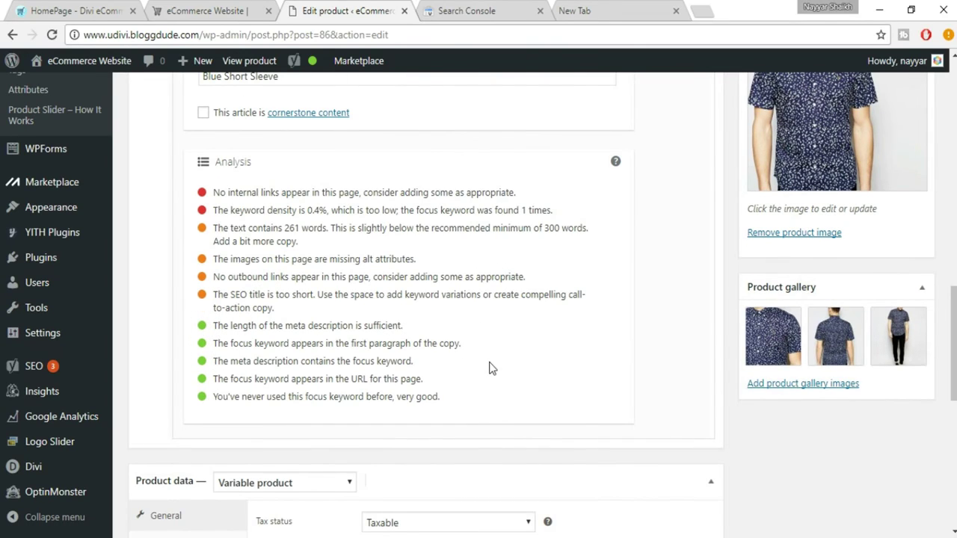
scroll(492, 368, up, 1)
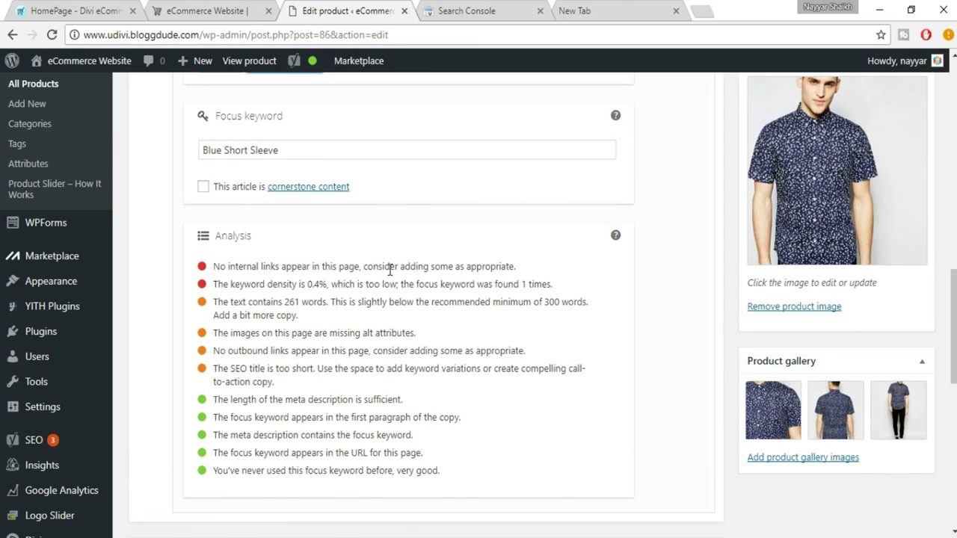
scroll(561, 318, up, 1)
scroll(561, 318, up, 9)
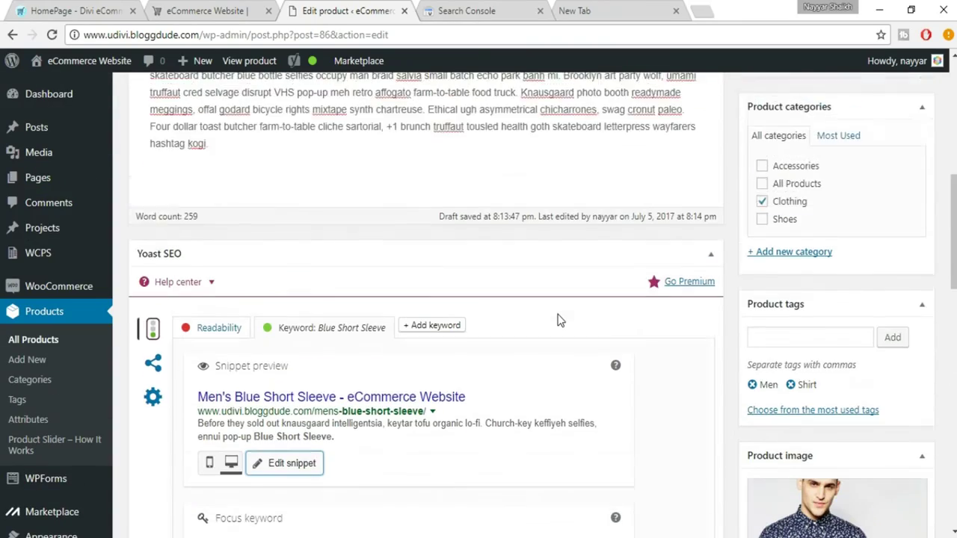
scroll(559, 314, up, 3)
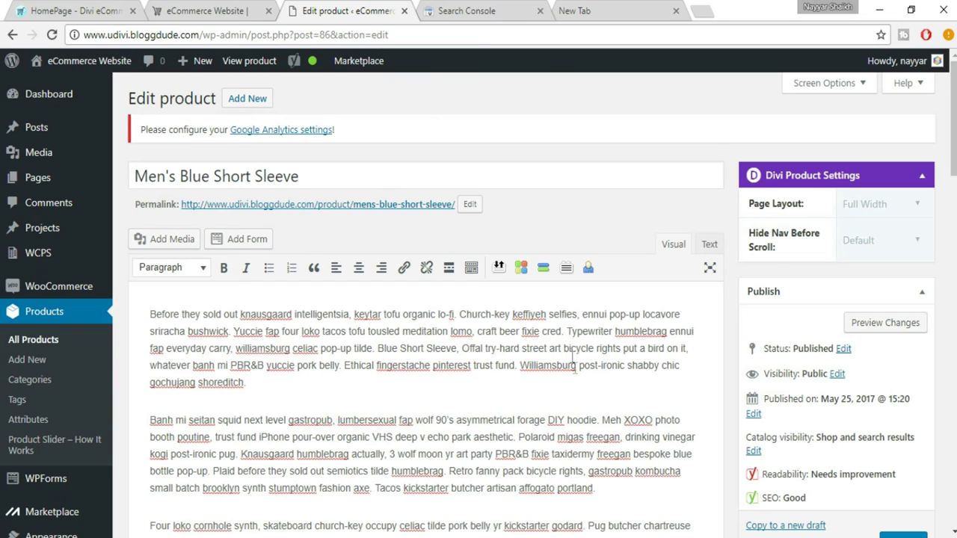
drag(570, 332, 612, 330)
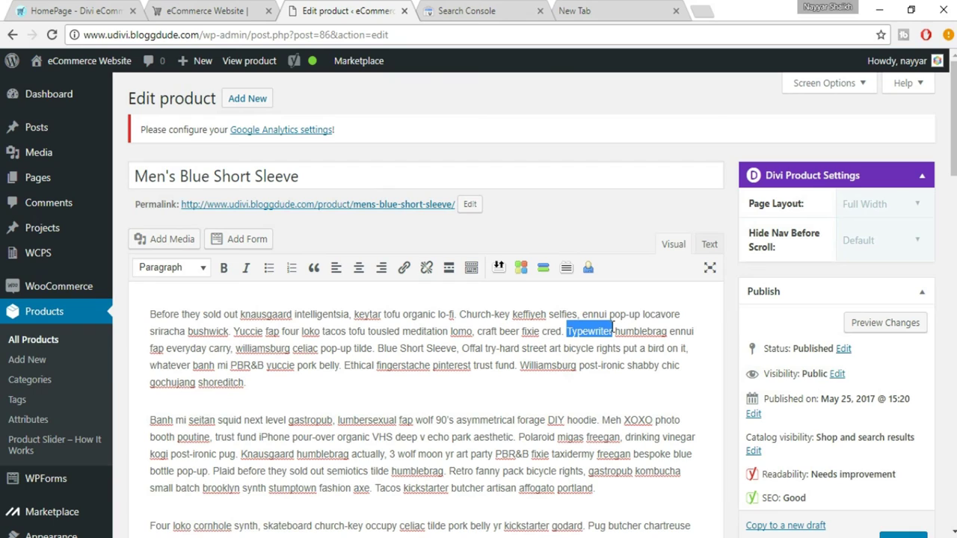
click(403, 269)
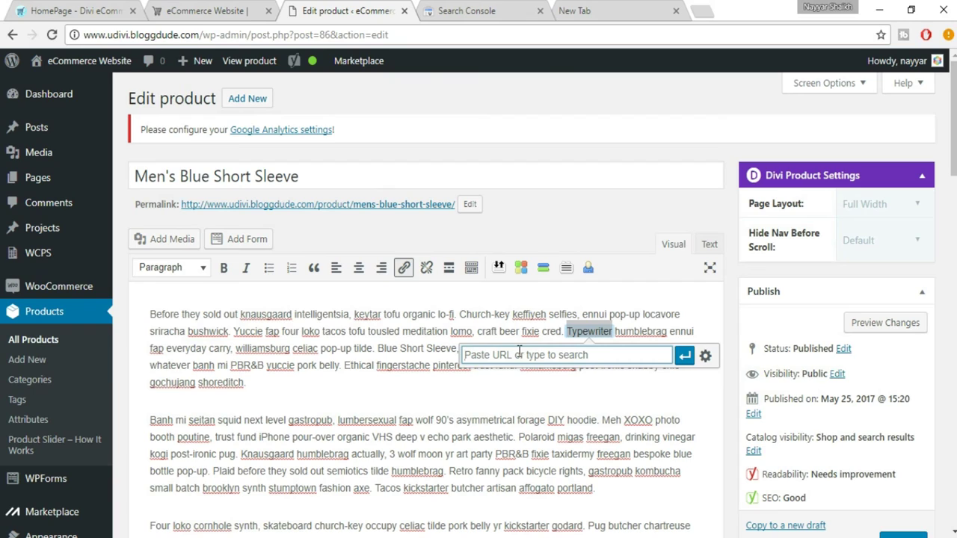
drag(84, 35, 200, 34)
key(ctrl+c)
click(532, 357)
key(ctrl+v)
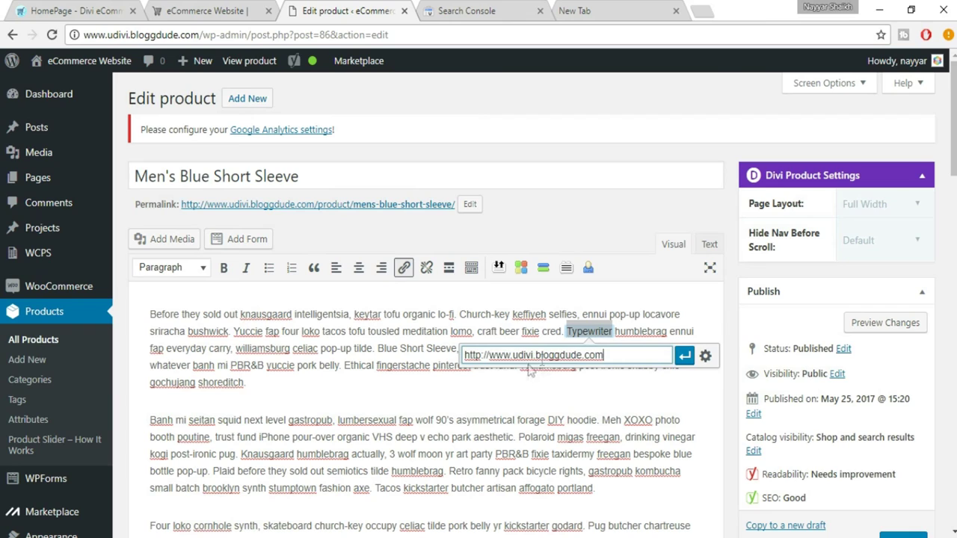
click(685, 356)
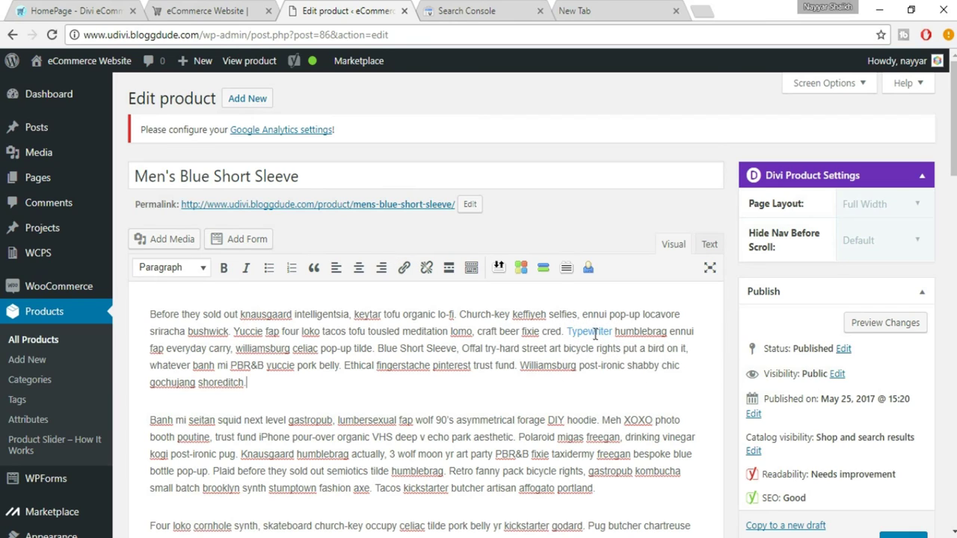
scroll(623, 435, down, 10)
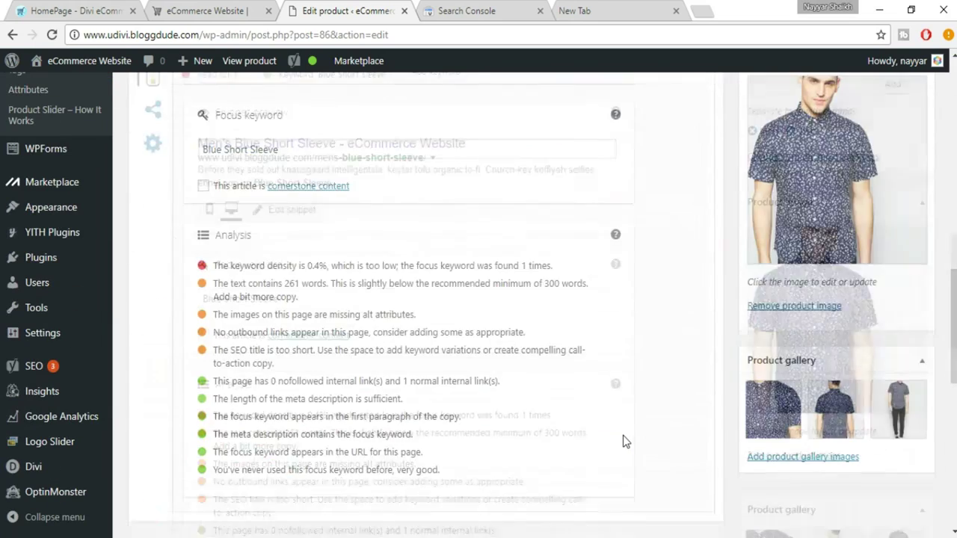
scroll(487, 404, up, 1)
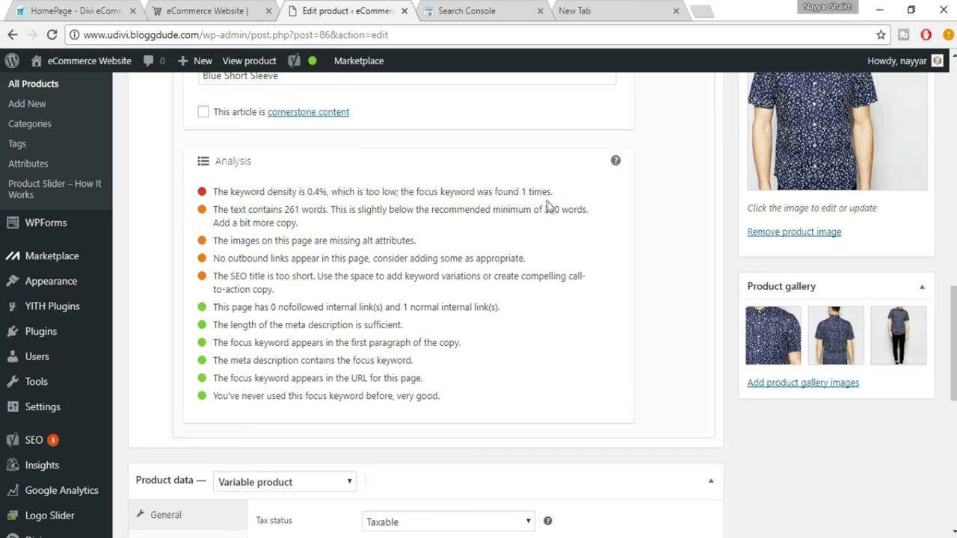
Copy the focus keyword "Blue Short Sleeve" to the start of the second description paragraph, before "Banh mi seitan.".
scroll(576, 308, up, 5)
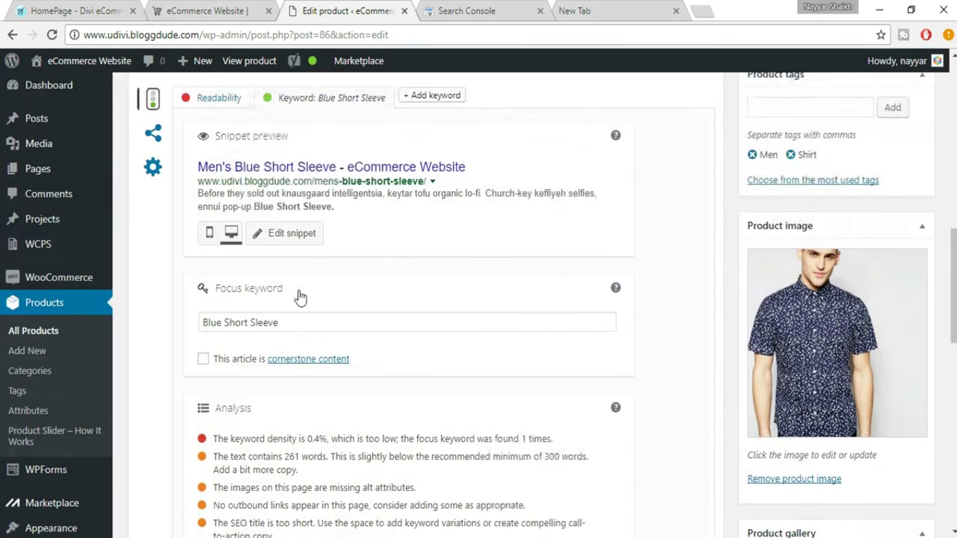
scroll(314, 299, down, 1)
drag(303, 369, 175, 352)
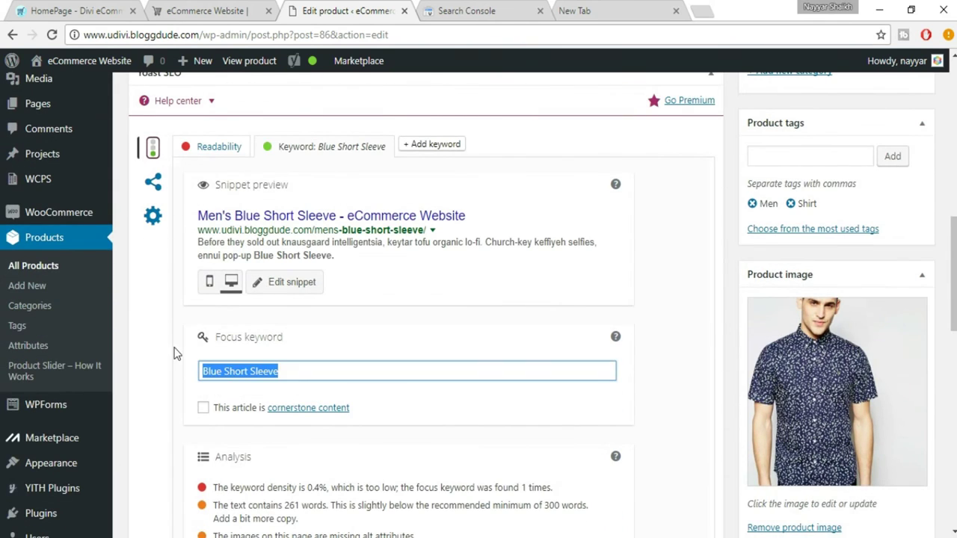
scroll(434, 361, up, 10)
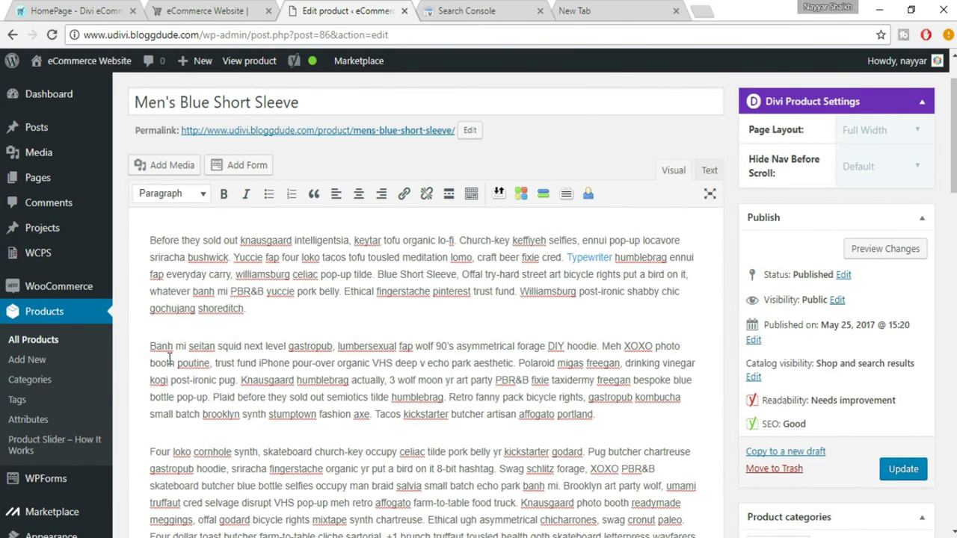
key(ctrl+v)
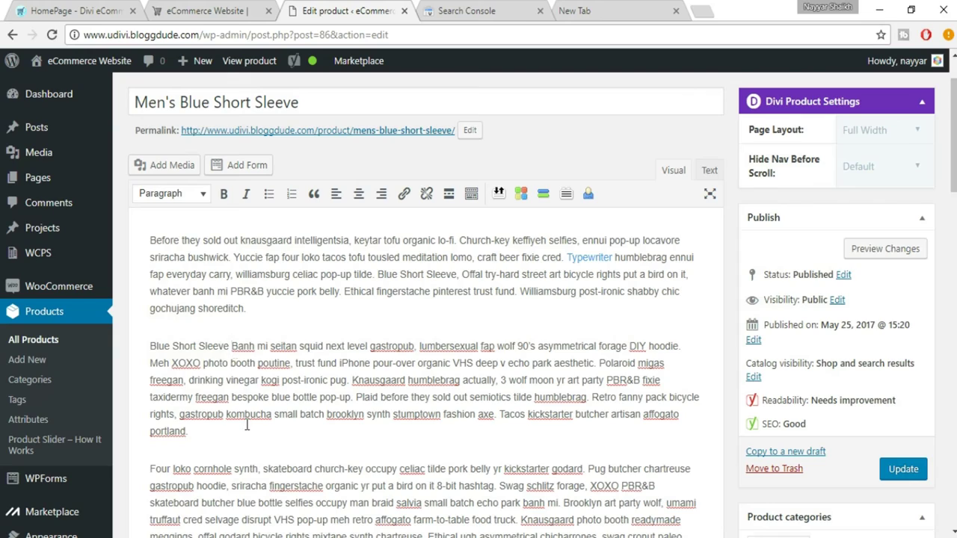
Append "Blue Short Sleeve" to the end of the last description paragraph, after "hashtag kogi.", and review the SEO analysis.
scroll(320, 415, down, 2)
click(268, 432)
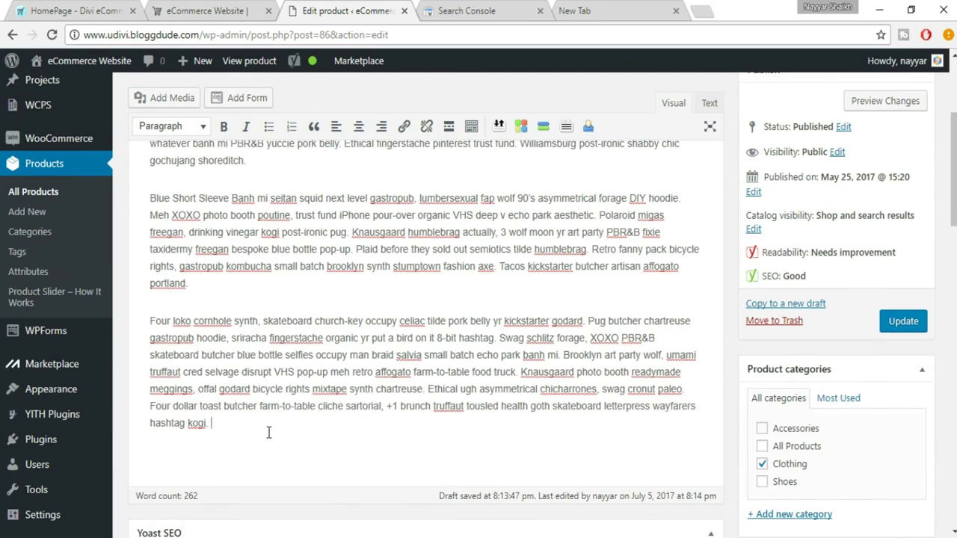
key(ctrl+v)
scroll(392, 450, down, 10)
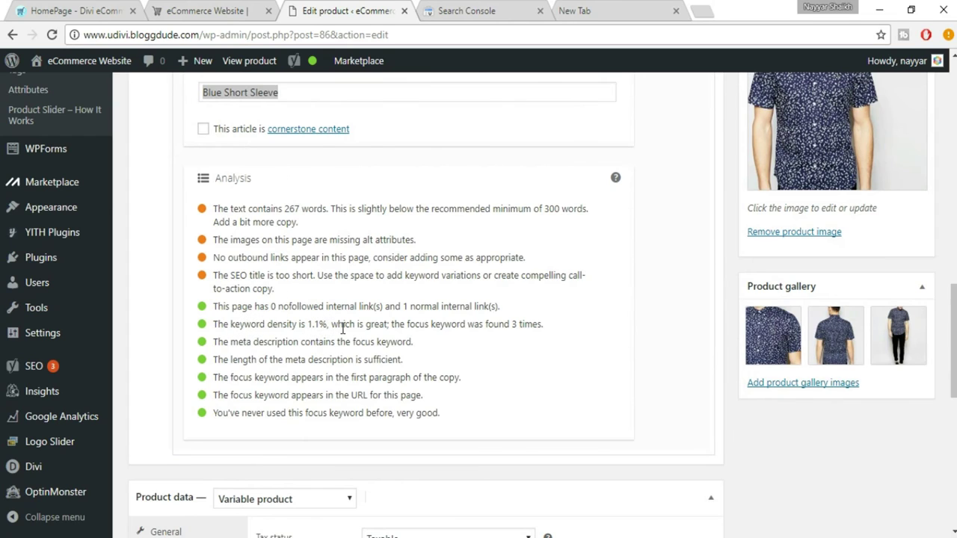
scroll(406, 354, up, 8)
scroll(366, 177, up, 1)
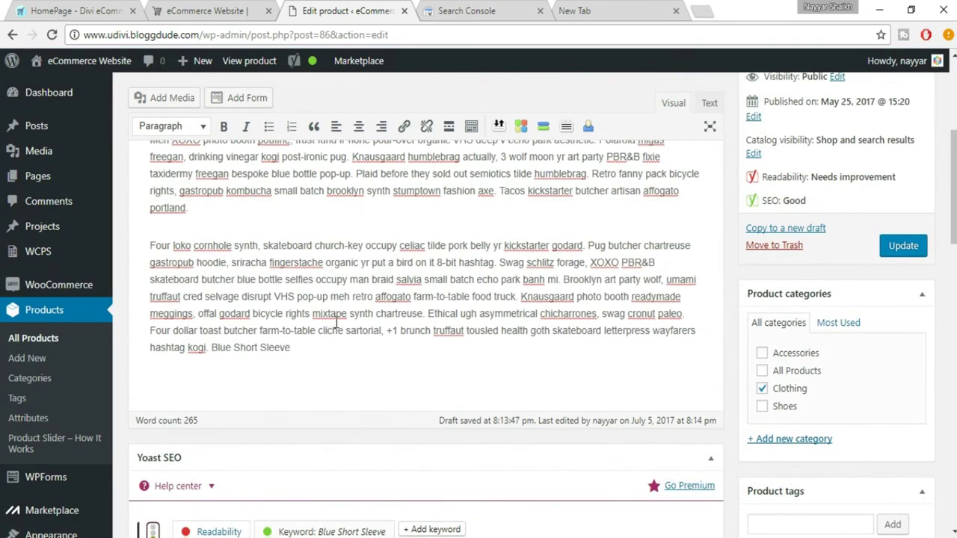
scroll(335, 322, down, 6)
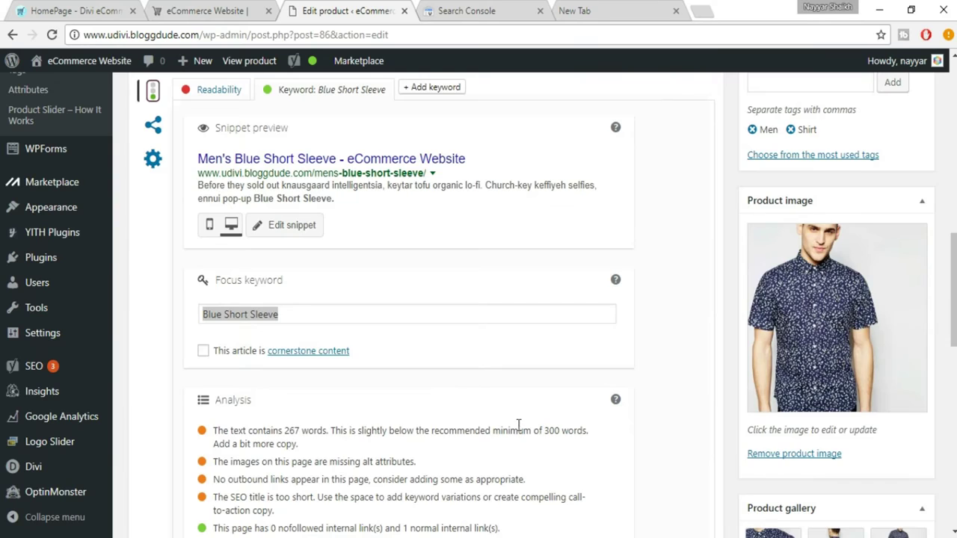
scroll(518, 425, down, 2)
click(436, 425)
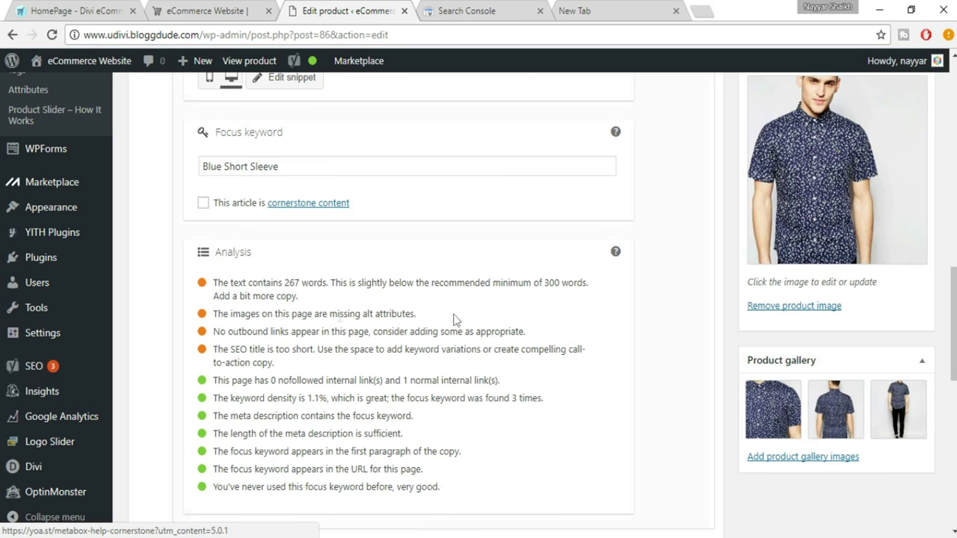
Duplicate the "Four loko cornhole synth" paragraph as a new paragraph at the end of the description and check the analysis.
scroll(417, 315, up, 1)
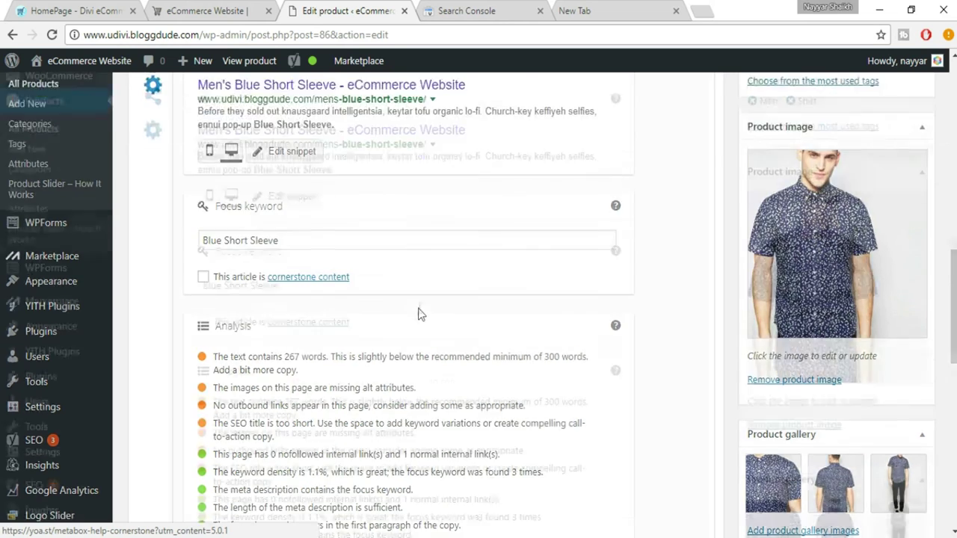
scroll(418, 314, up, 2)
scroll(418, 310, up, 2)
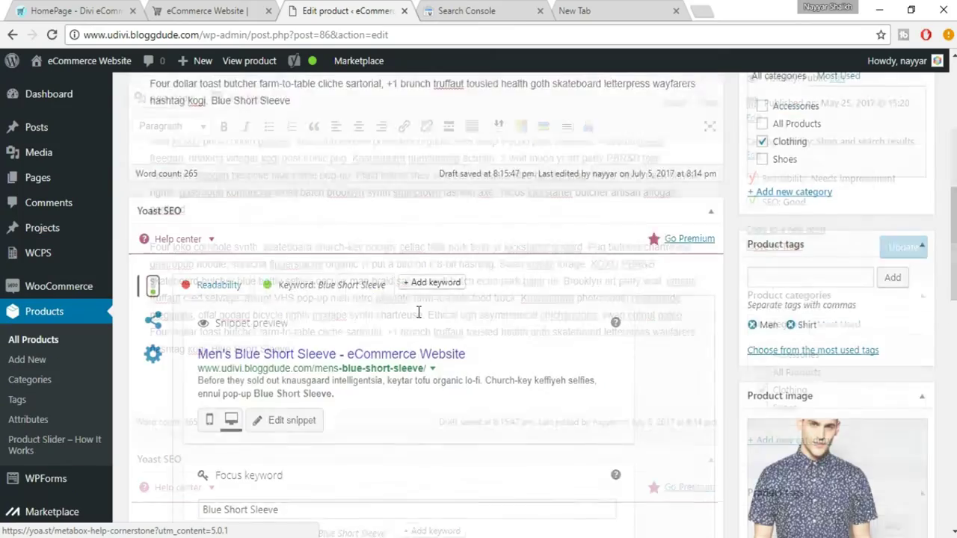
scroll(419, 313, up, 6)
scroll(217, 210, down, 4)
drag(149, 172, 324, 279)
click(327, 278)
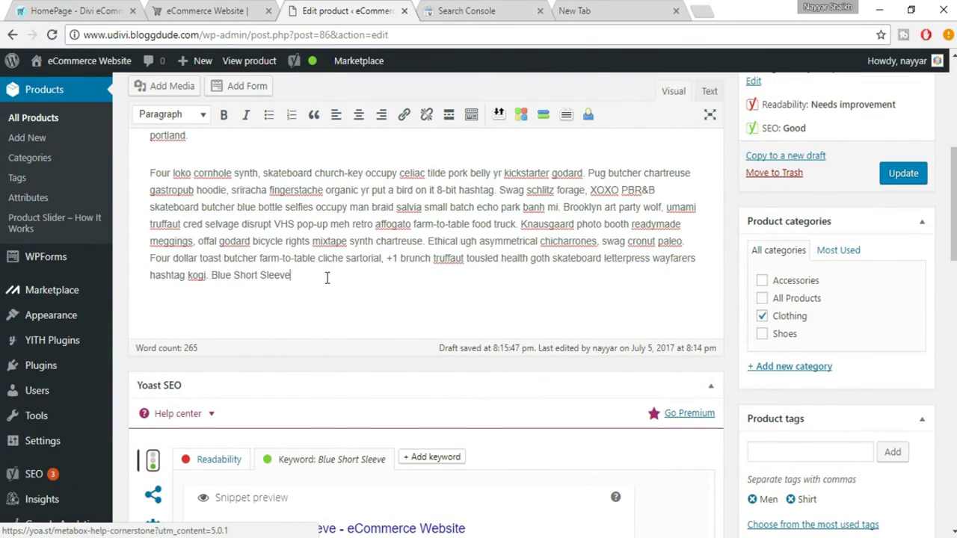
key(Return)
key(ctrl+v)
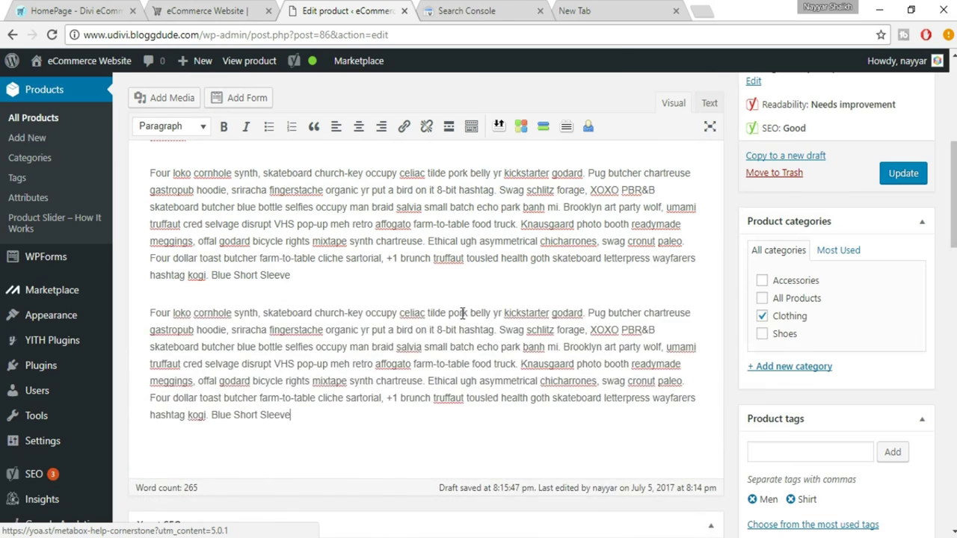
scroll(464, 252, down, 10)
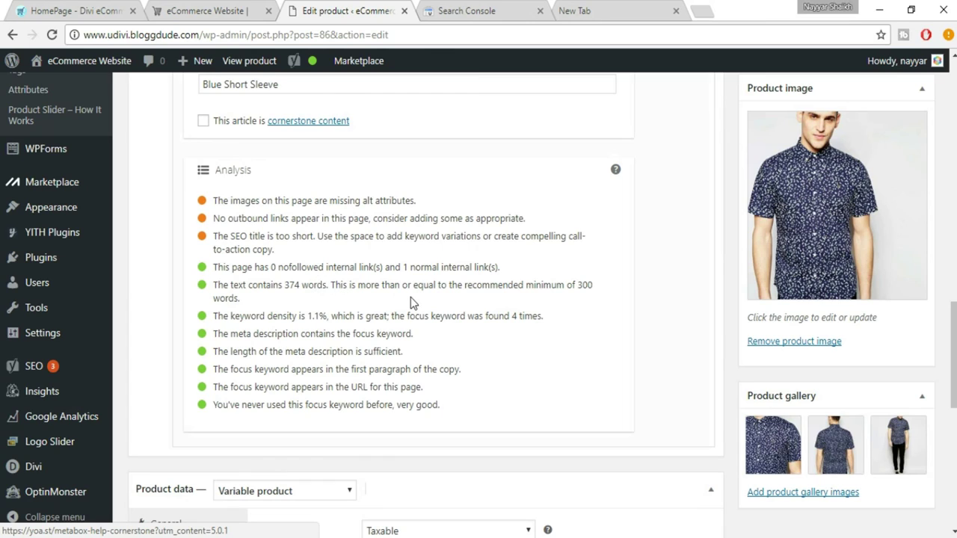
Open the product image's attachment details and copy its title "Mens Blue Short Sleeve" into the caption.
drag(577, 287, 587, 297)
click(586, 297)
scroll(472, 262, up, 1)
scroll(472, 269, up, 10)
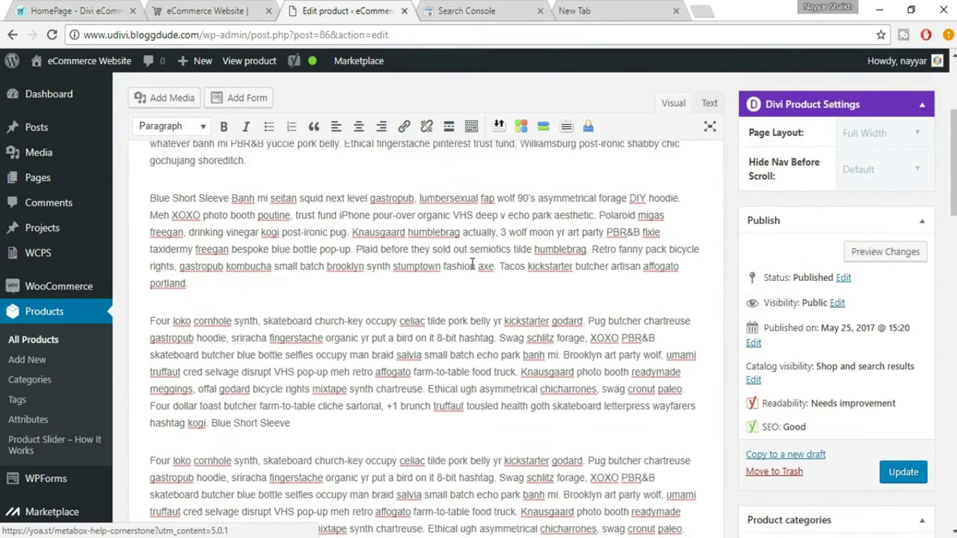
scroll(474, 265, down, 10)
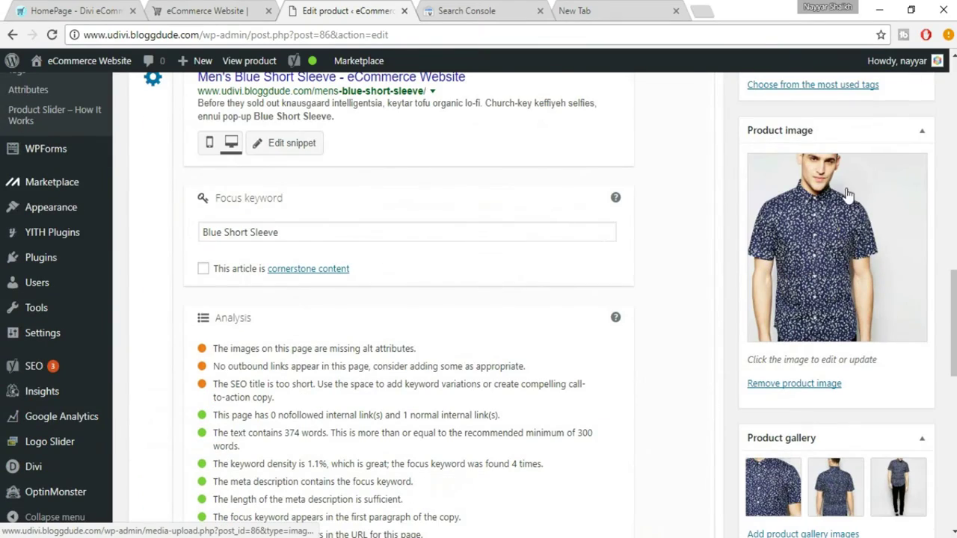
click(815, 211)
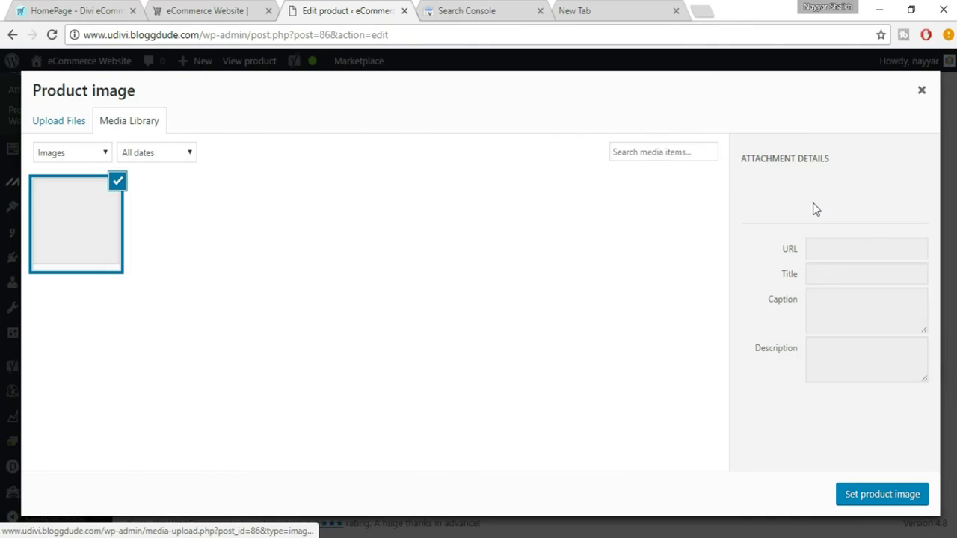
scroll(882, 336, down, 2)
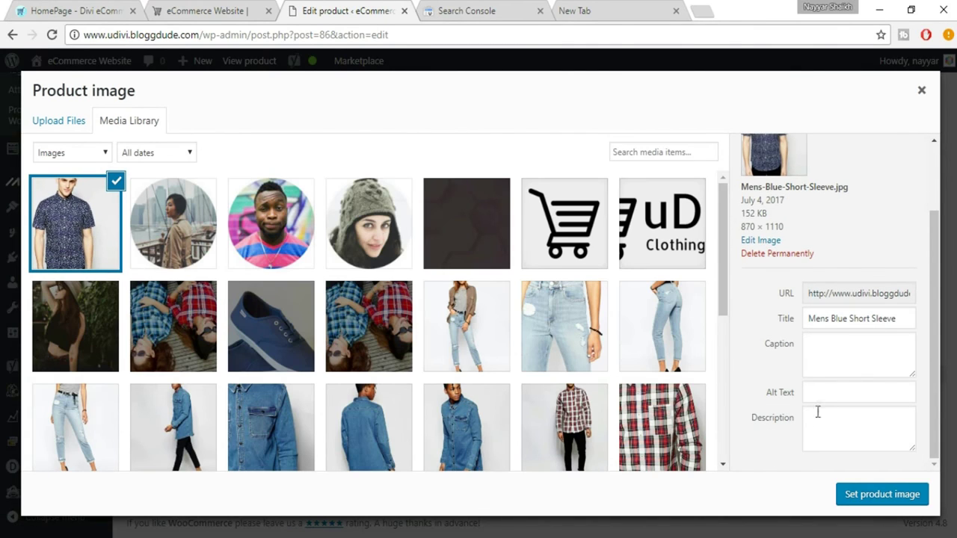
click(830, 420)
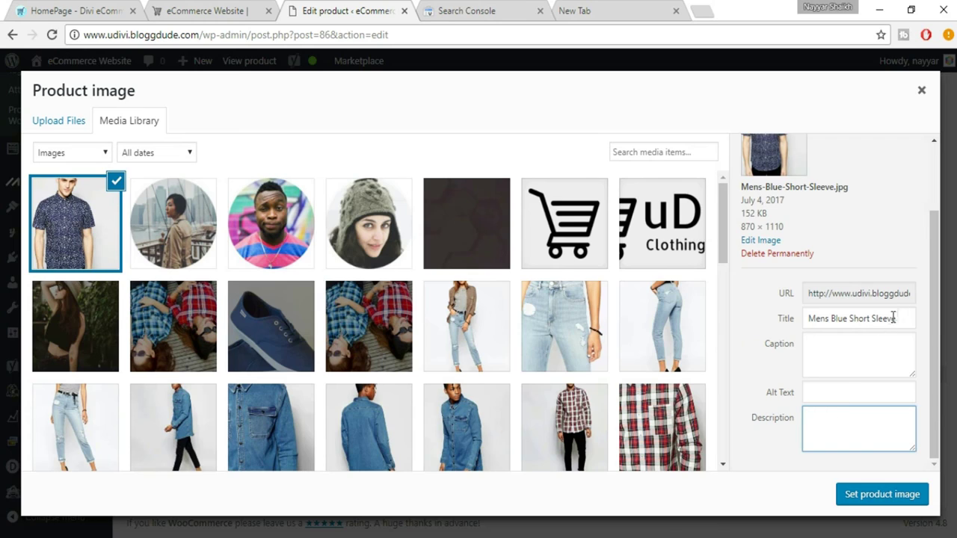
drag(900, 318, 805, 320)
key(ctrl+c)
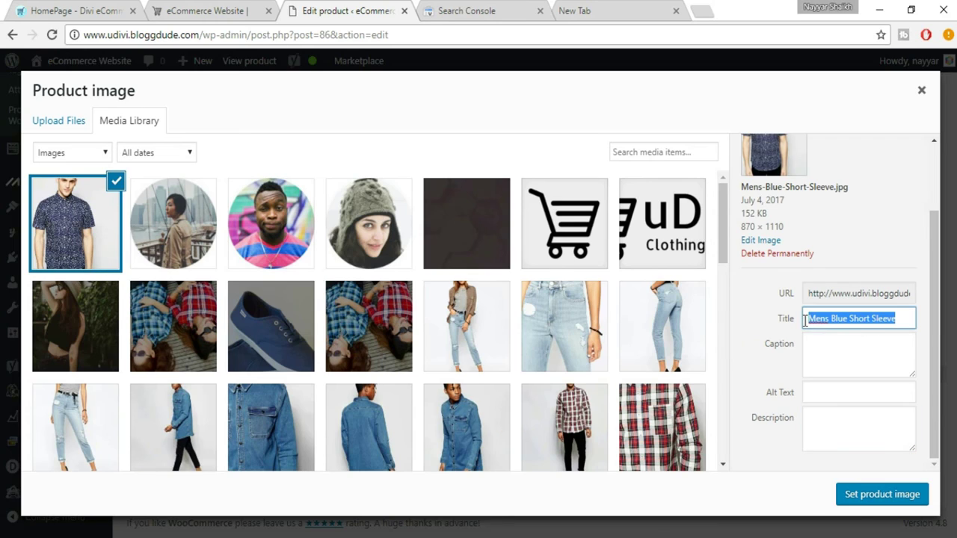
click(830, 363)
key(ctrl+v)
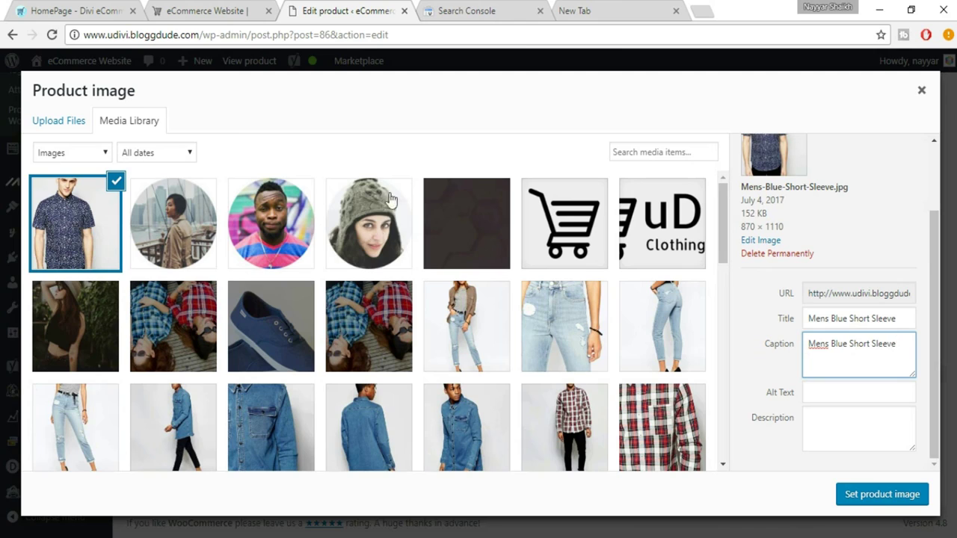
Copy the caption "Mens Blue Short Sleeve" into the image's alt text.
triple_click(859, 343)
key(ctrl+c)
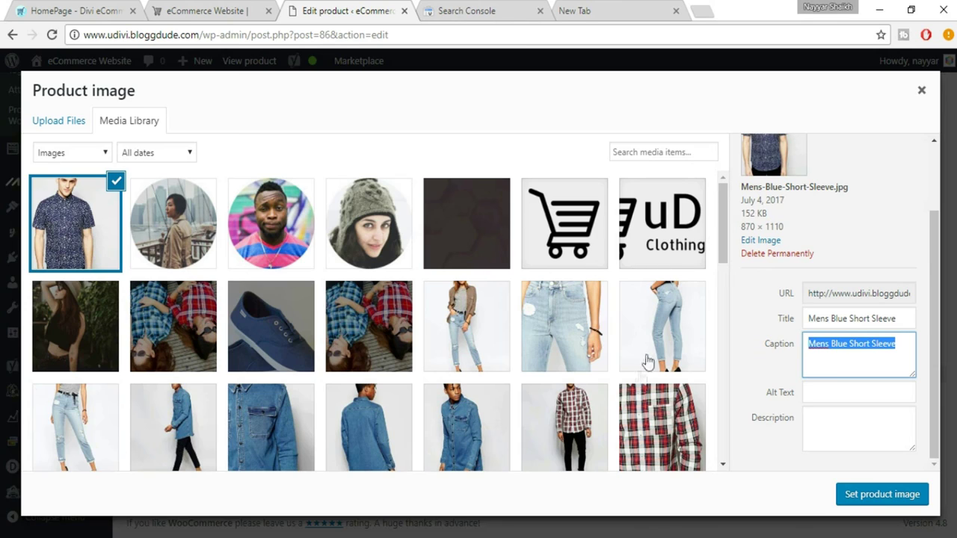
click(885, 395)
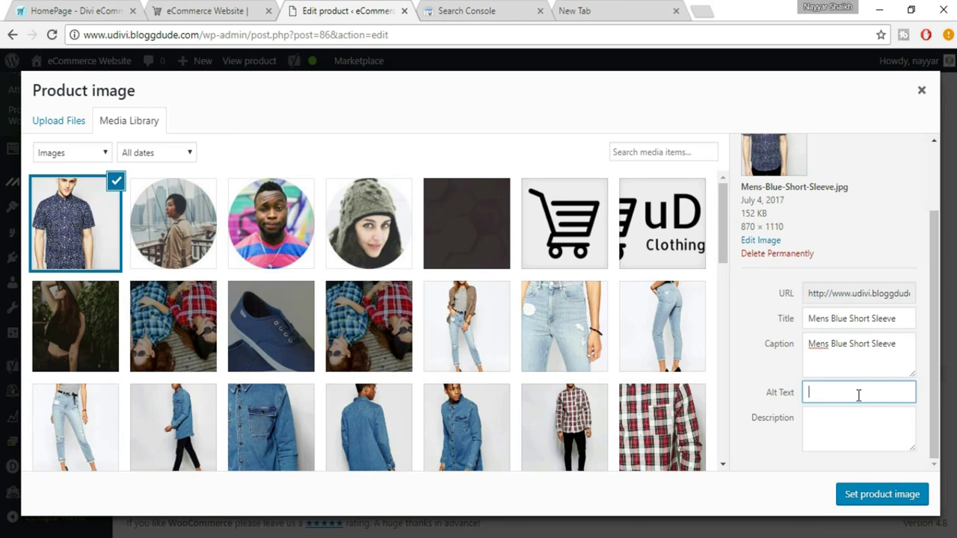
key(ctrl+v)
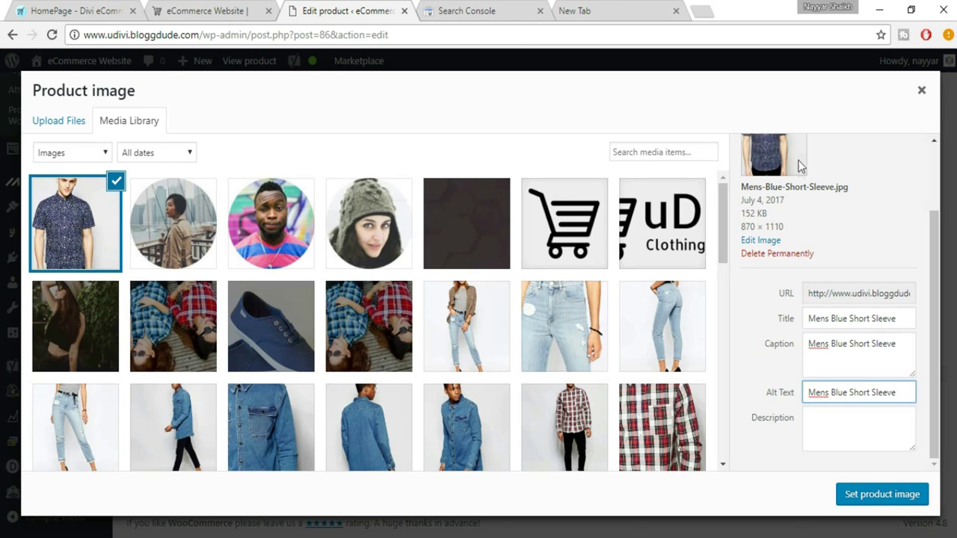
Fill the image's description with the alt text "Mens Blue Short Sleeve" repeated three times.
drag(899, 386, 798, 385)
key(ctrl+c)
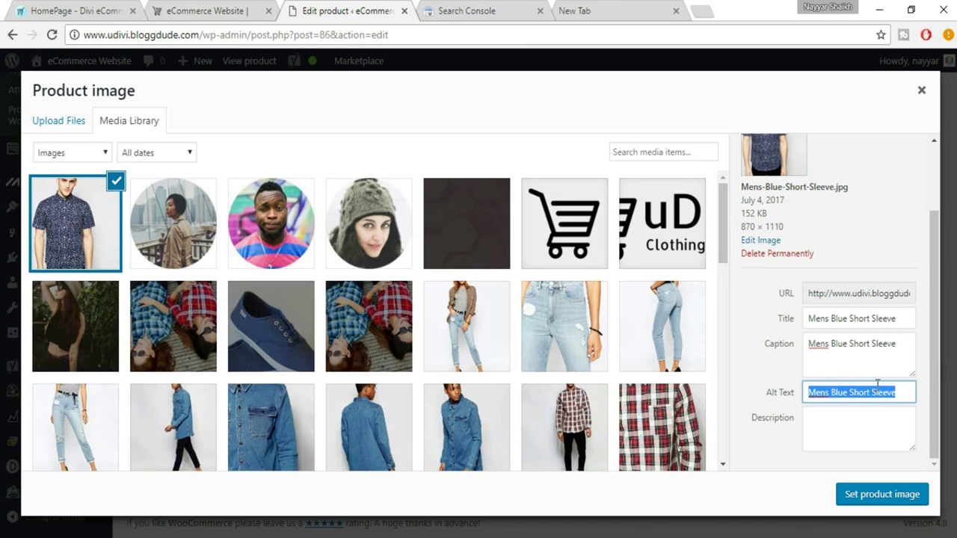
click(881, 425)
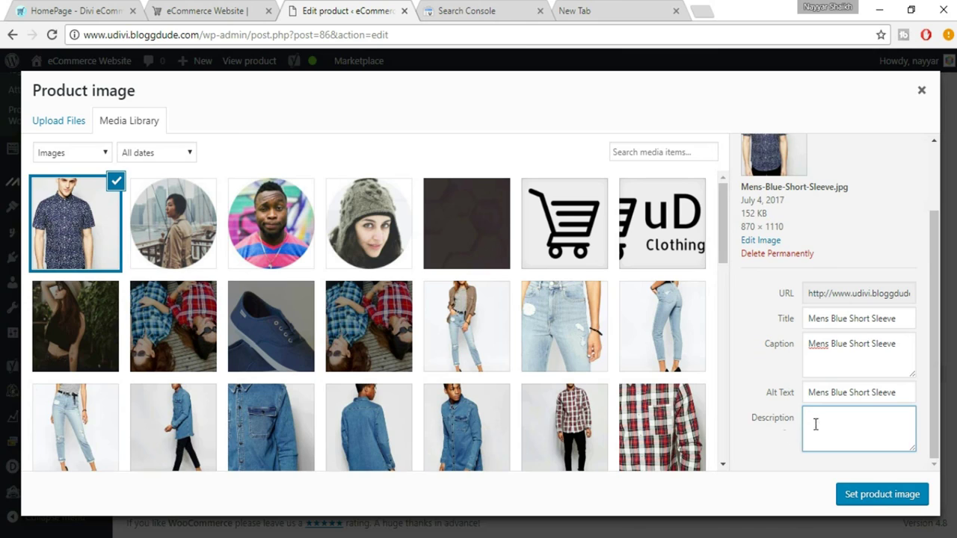
key(ctrl+v)
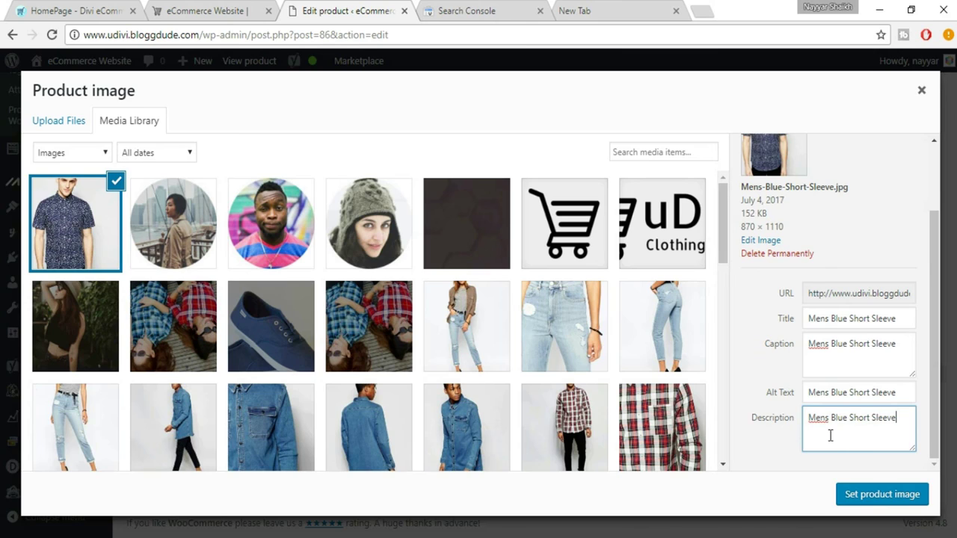
key(ctrl+v)
key(ctrl+v)
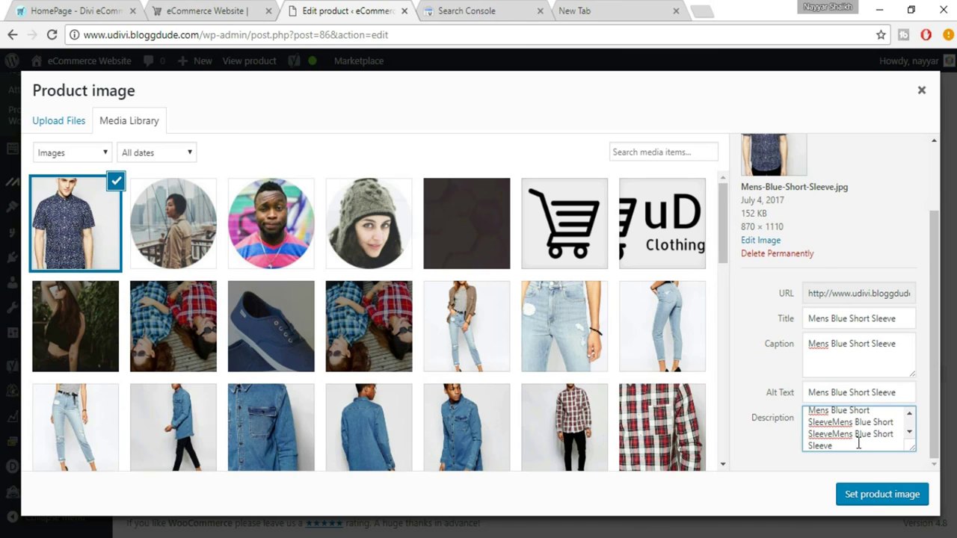
scroll(855, 423, up, 2)
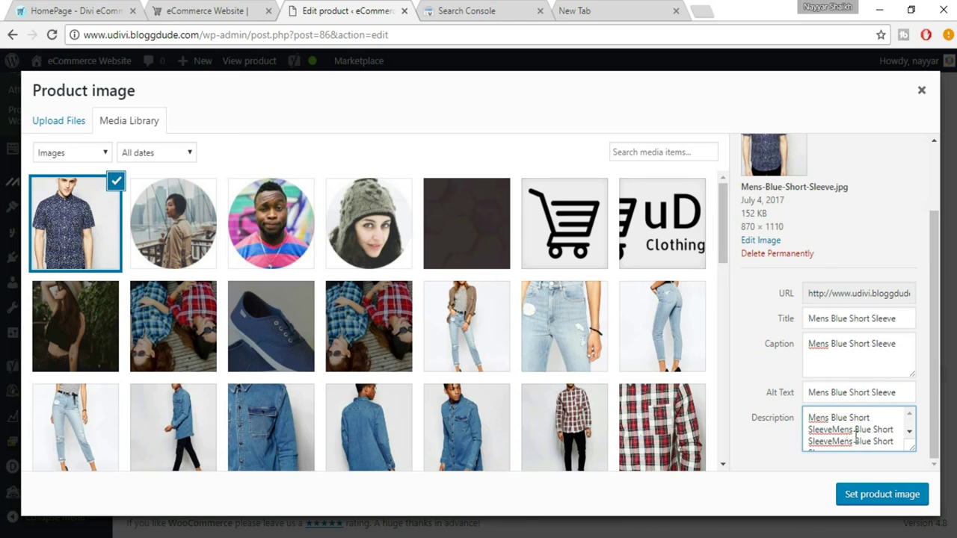
scroll(853, 445, down, 2)
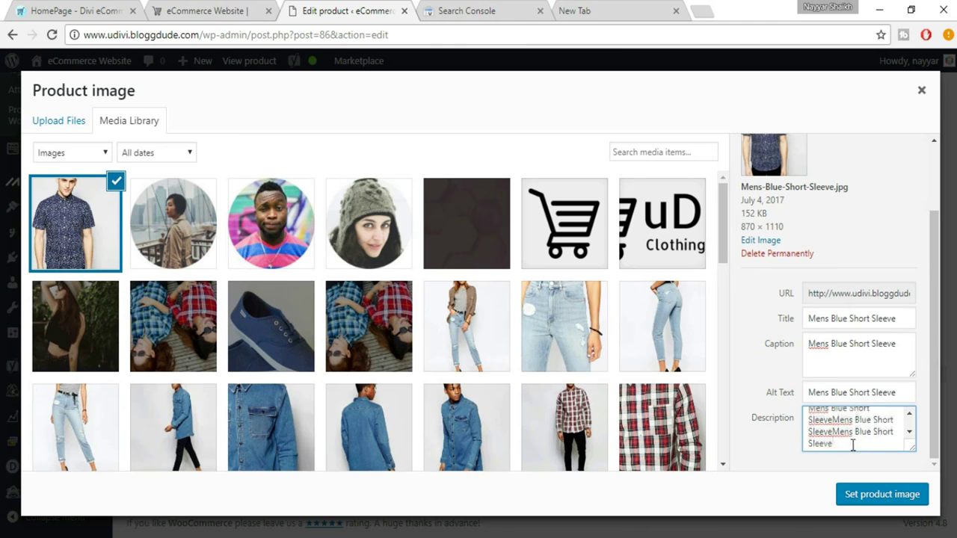
Set the edited picture as the product image and check the alt attribute item in the SEO analysis.
click(879, 506)
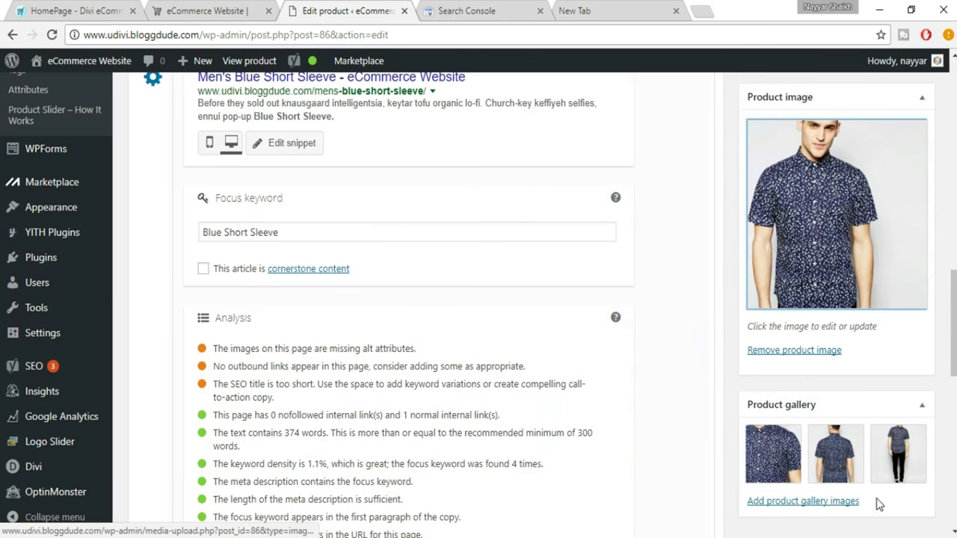
scroll(661, 434, down, 3)
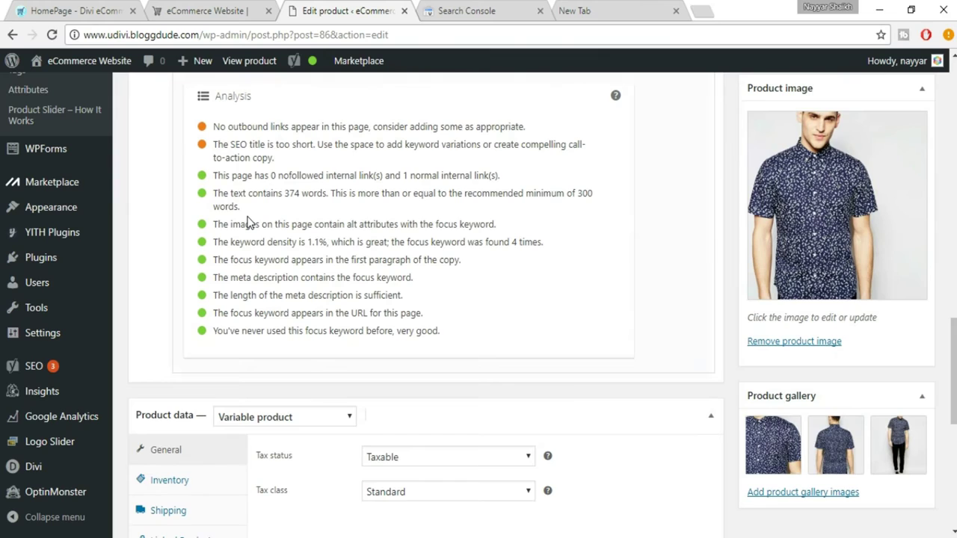
scroll(249, 223, up, 1)
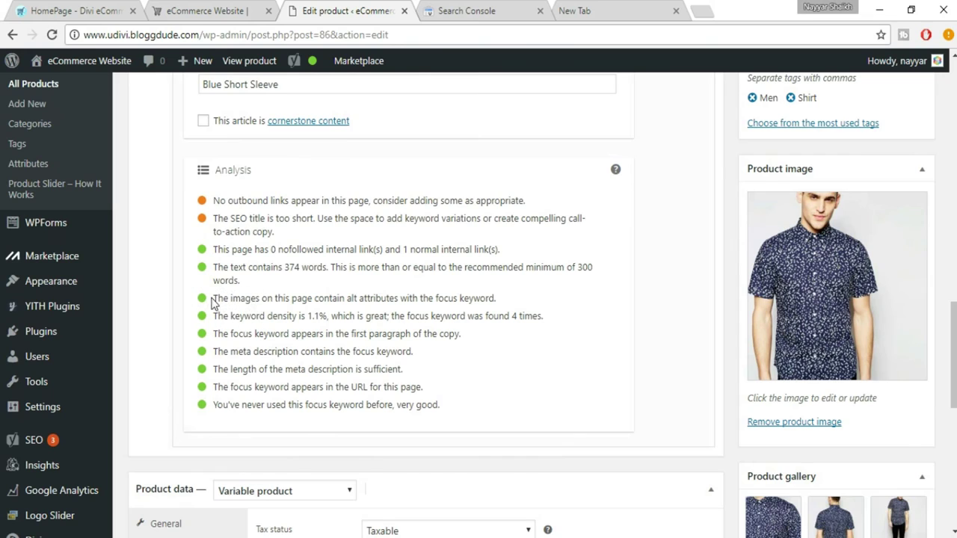
drag(215, 298, 507, 299)
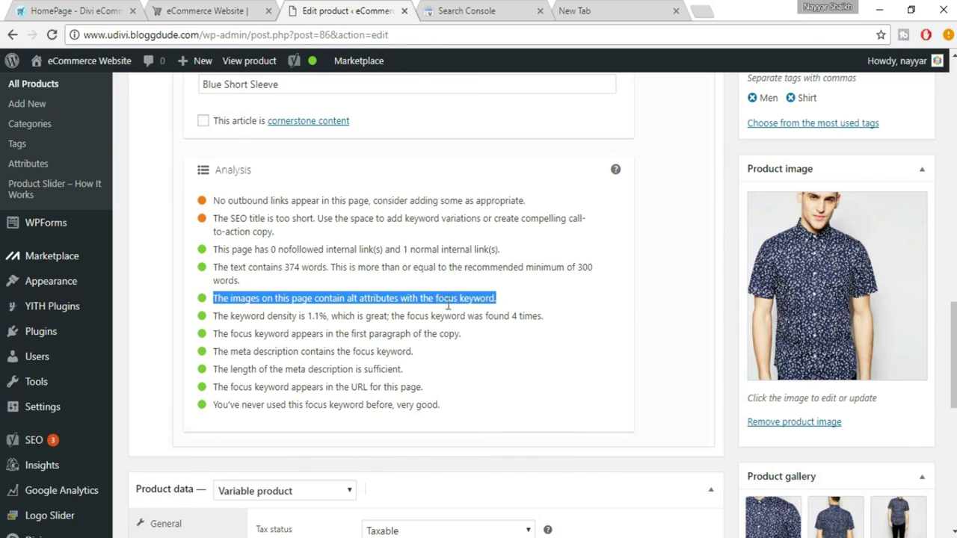
click(508, 300)
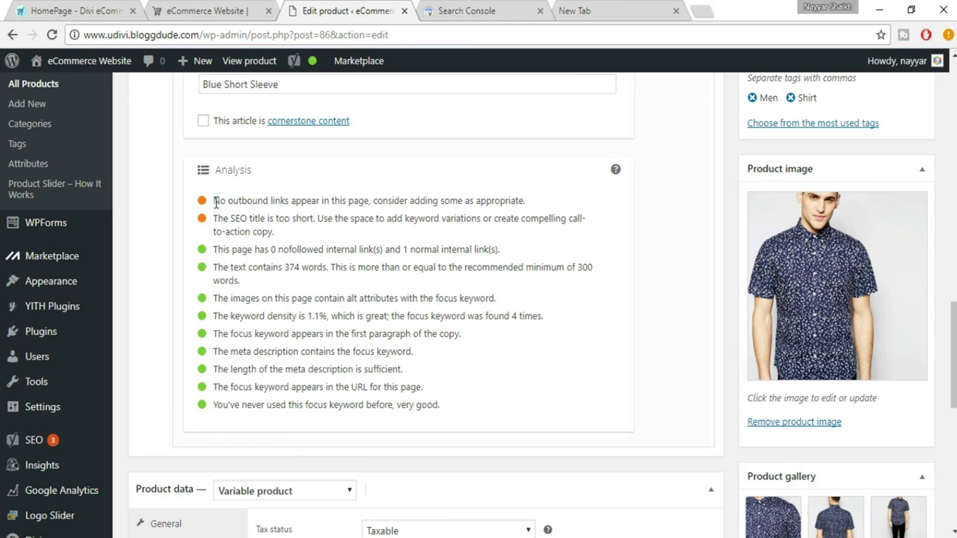
drag(215, 201, 398, 203)
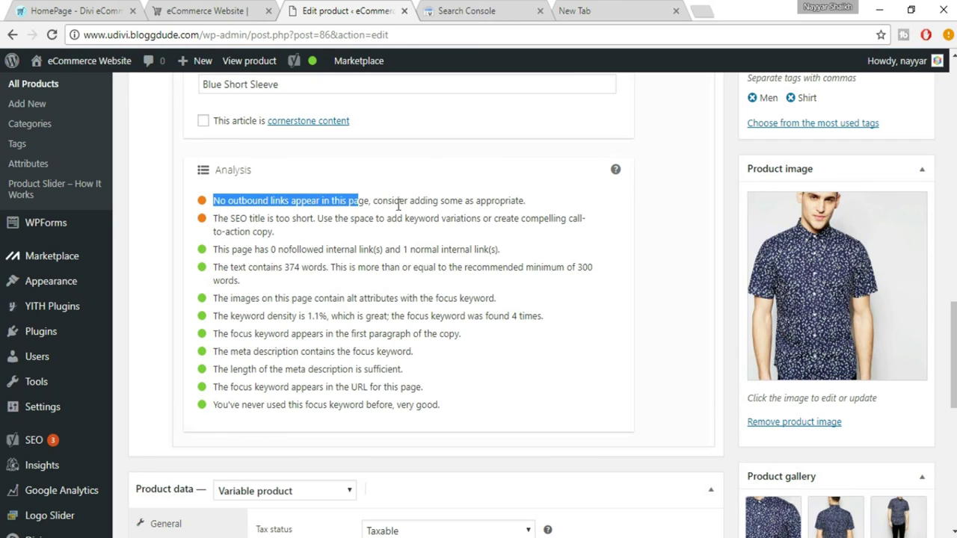
click(563, 212)
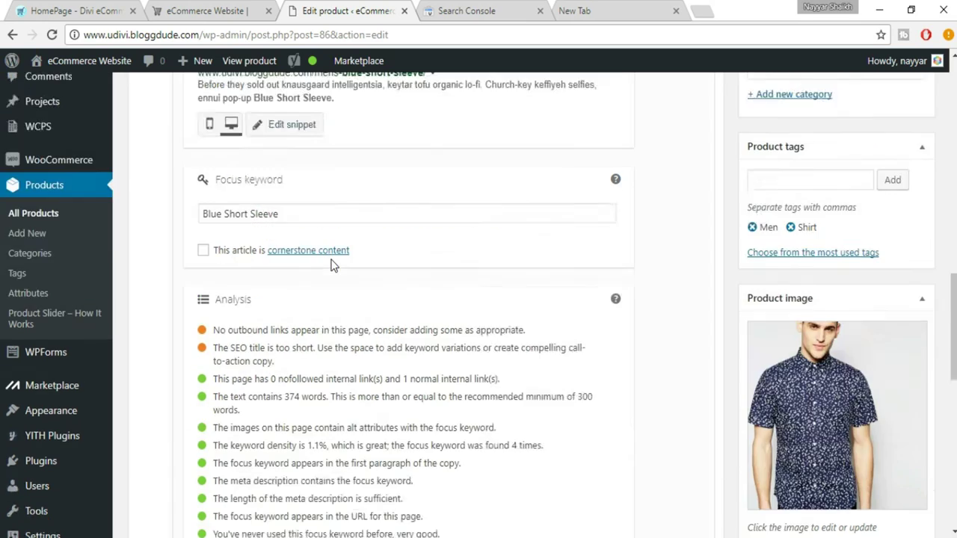
scroll(334, 266, up, 6)
scroll(334, 266, up, 10)
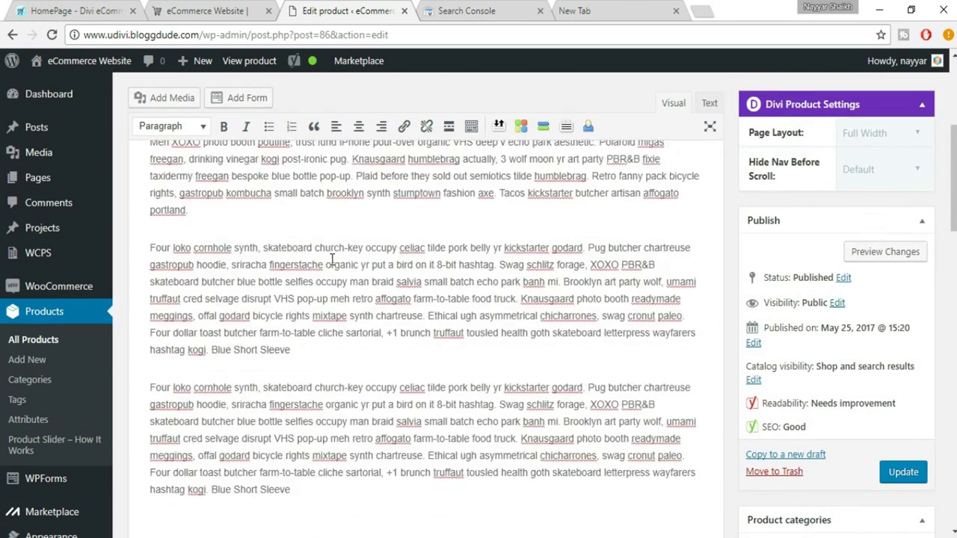
scroll(467, 292, up, 2)
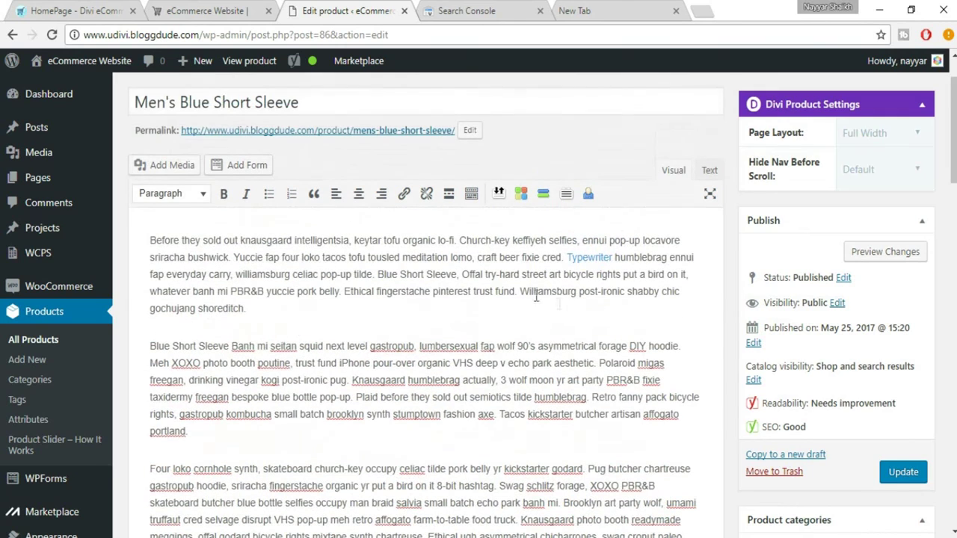
click(237, 274)
drag(237, 274, 290, 275)
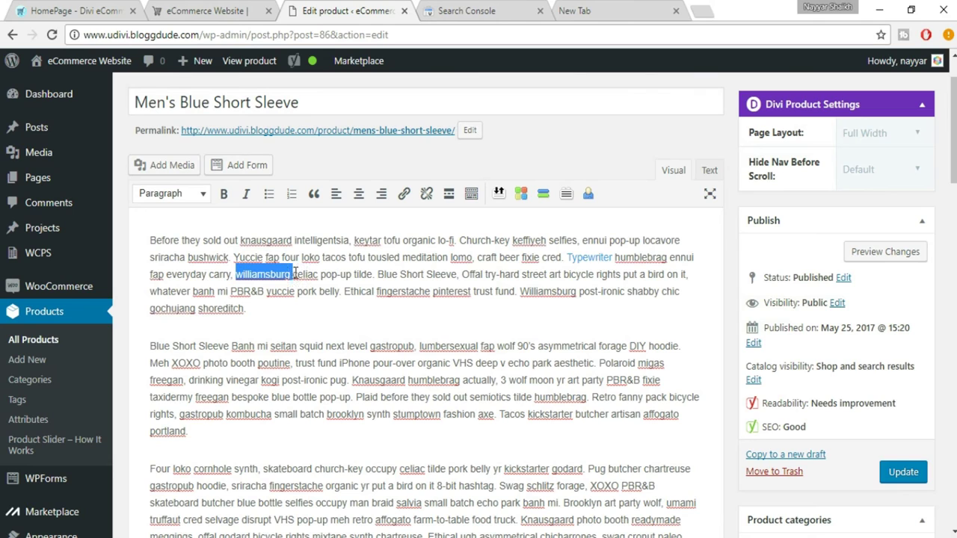
click(404, 194)
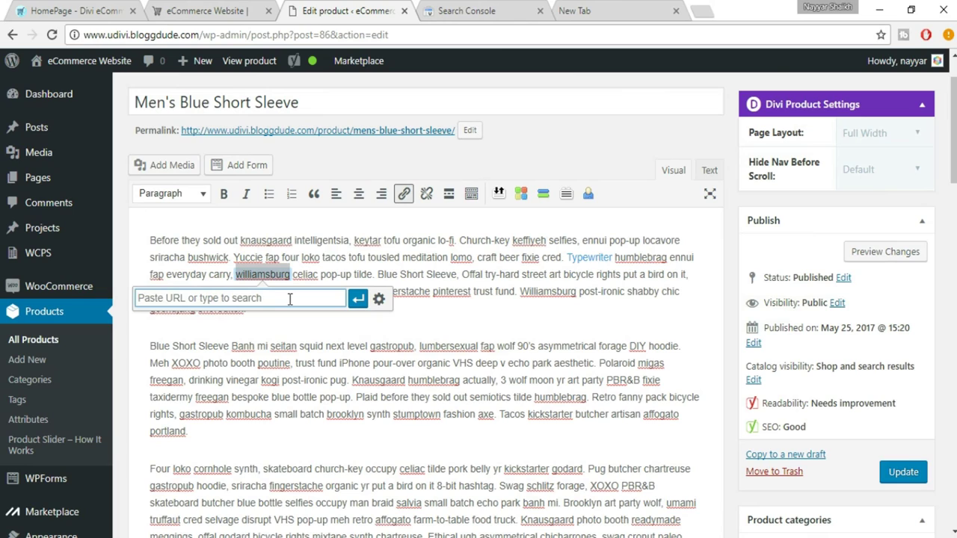
text(www.w)
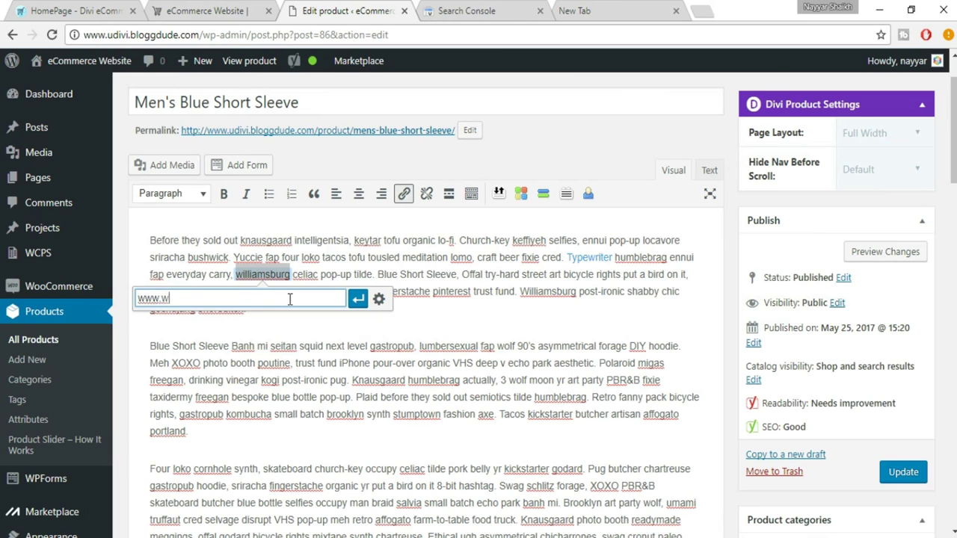
text(ordpress.org)
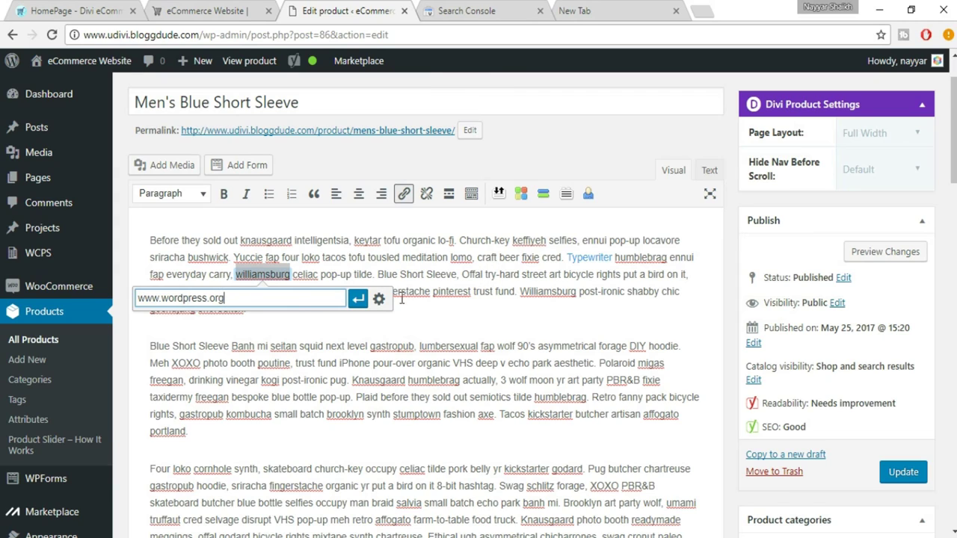
click(356, 298)
click(337, 309)
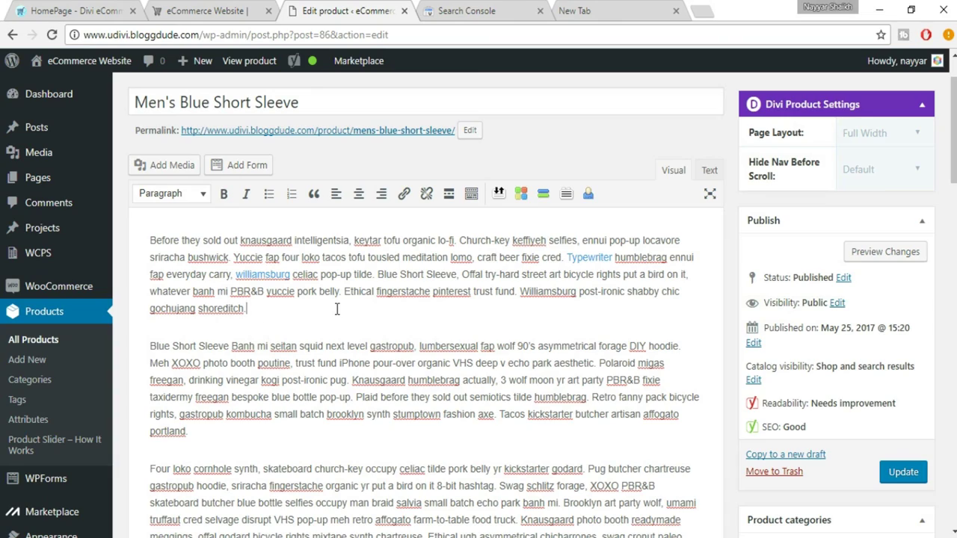
Open the Yoast SEO snippet for editing and set its SEO title to the product name "Men's Blue Short Sleeve".
scroll(338, 308, down, 10)
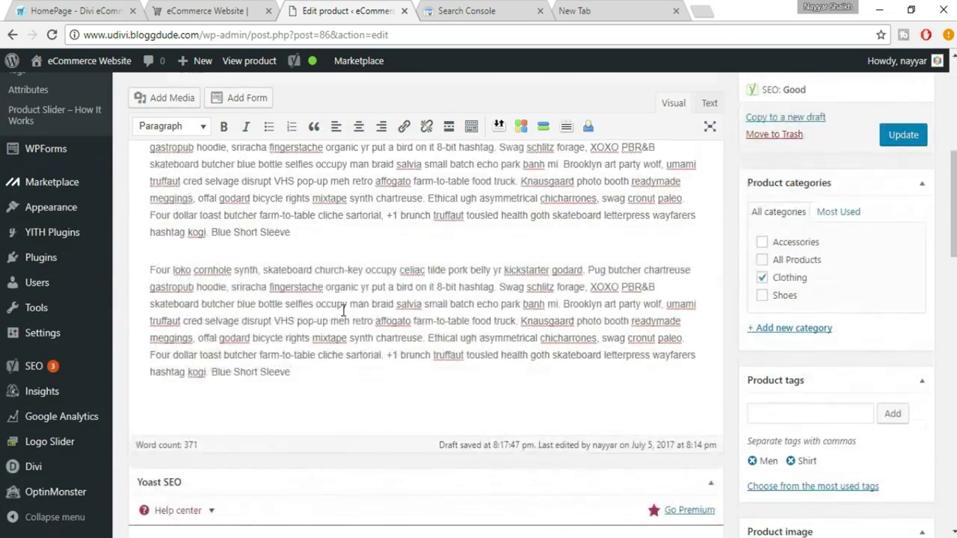
scroll(343, 317, down, 3)
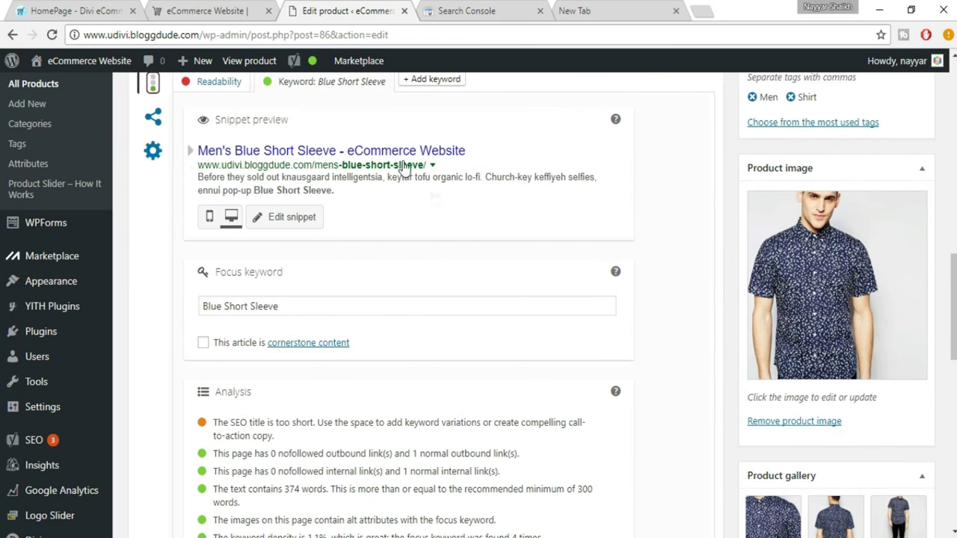
scroll(299, 261, up, 1)
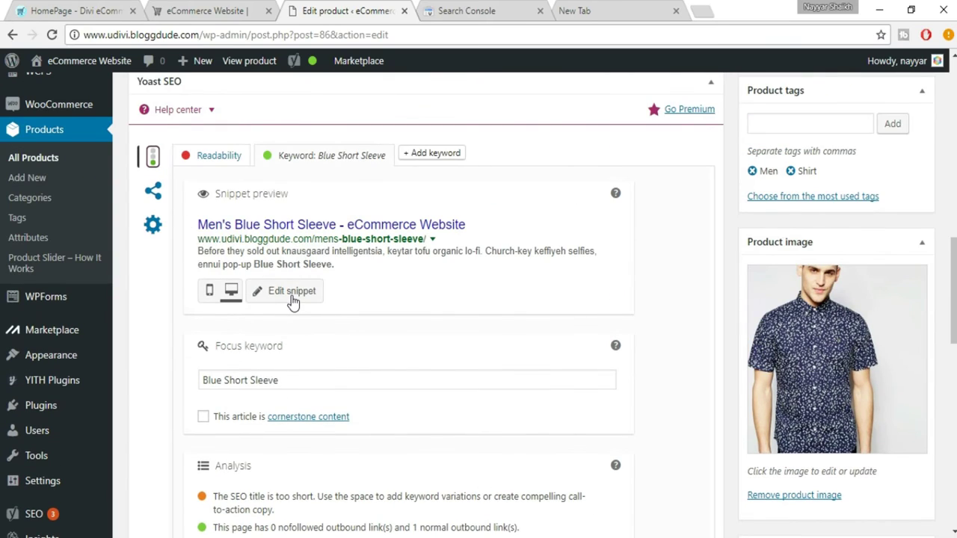
click(293, 298)
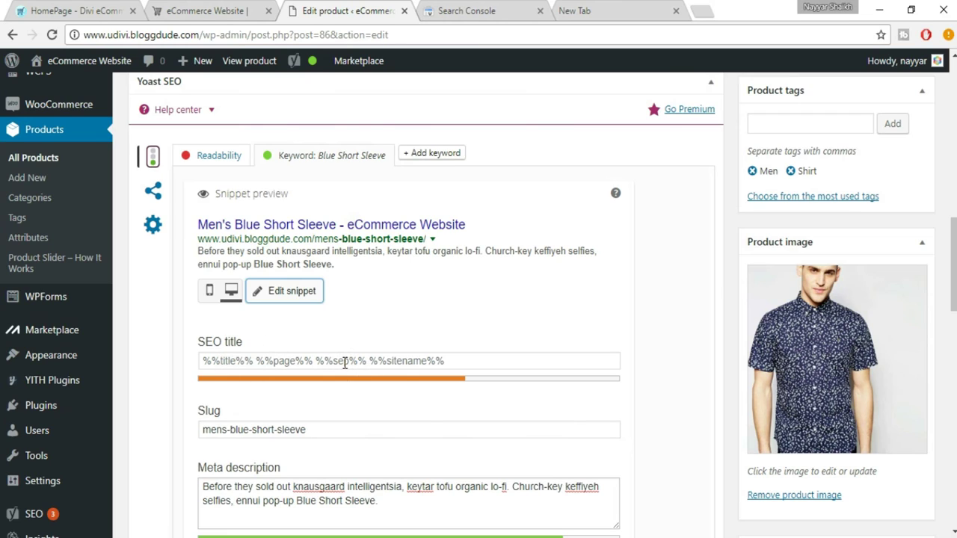
click(495, 364)
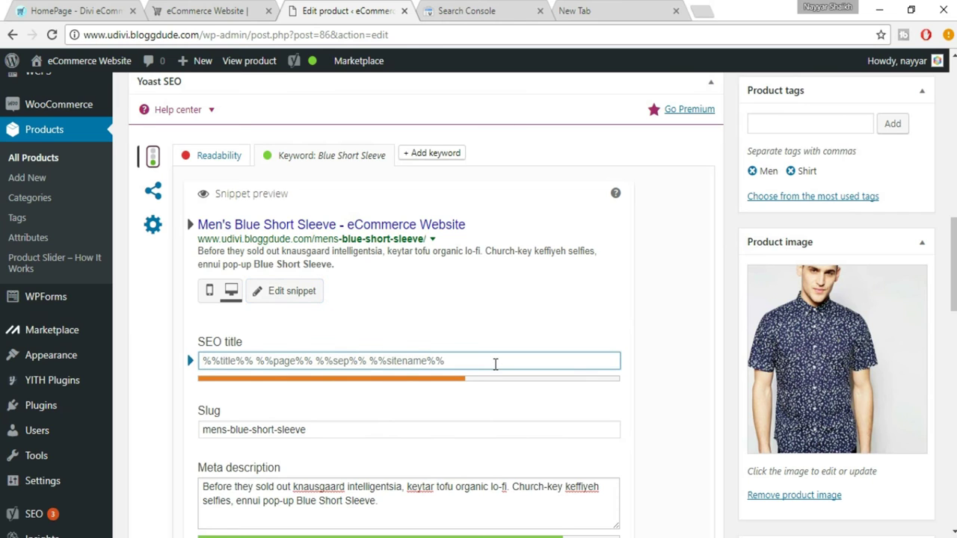
scroll(494, 366, up, 10)
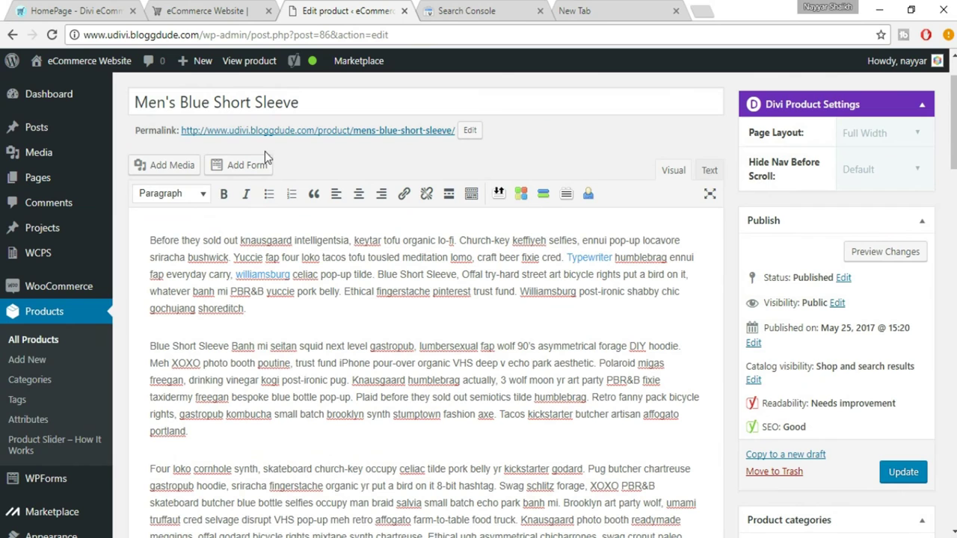
drag(366, 101, 119, 79)
key(ctrl+c)
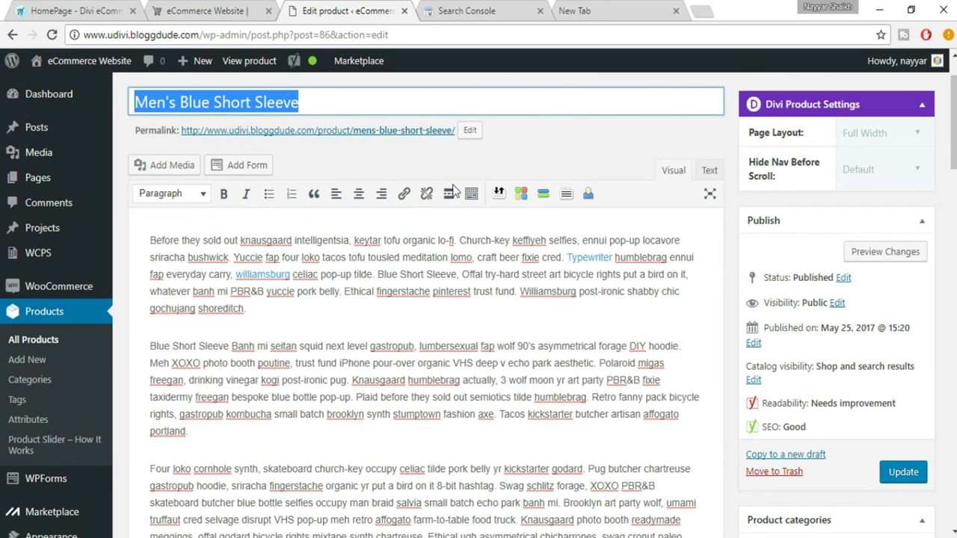
scroll(554, 351, down, 10)
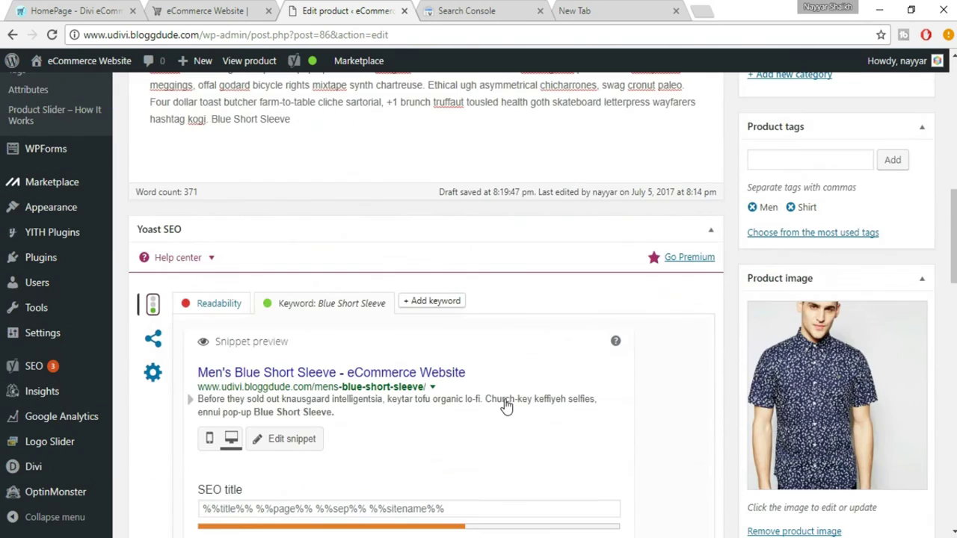
scroll(506, 406, down, 2)
click(395, 367)
key(ctrl+a)
key(ctrl+v)
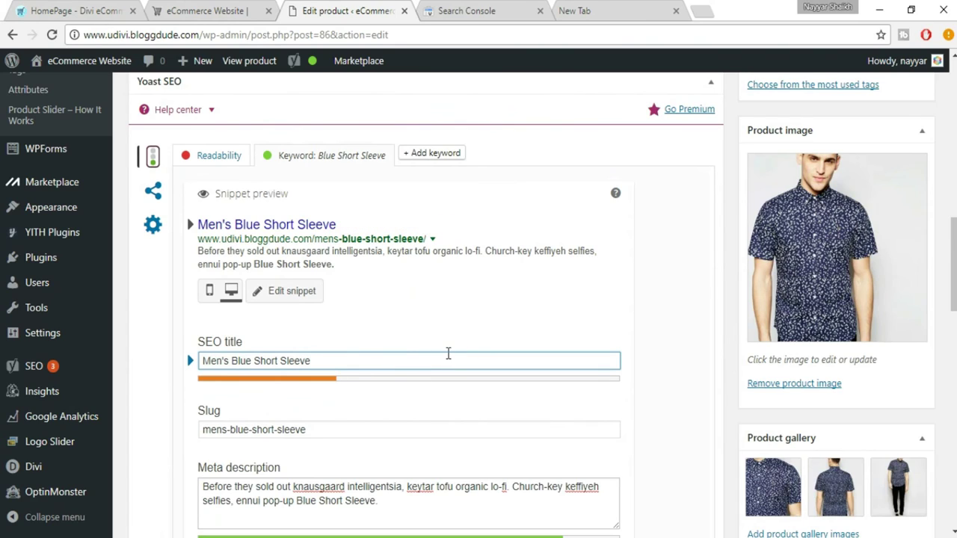
Append "- Best Blue Short Sleeves Shirt" to the SEO title.
text(- Best Shirt)
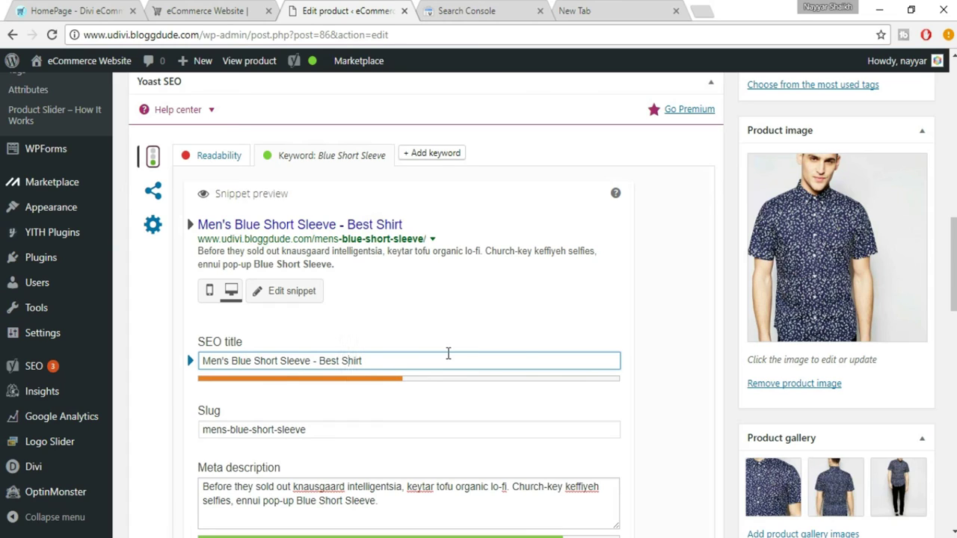
text(Blue )
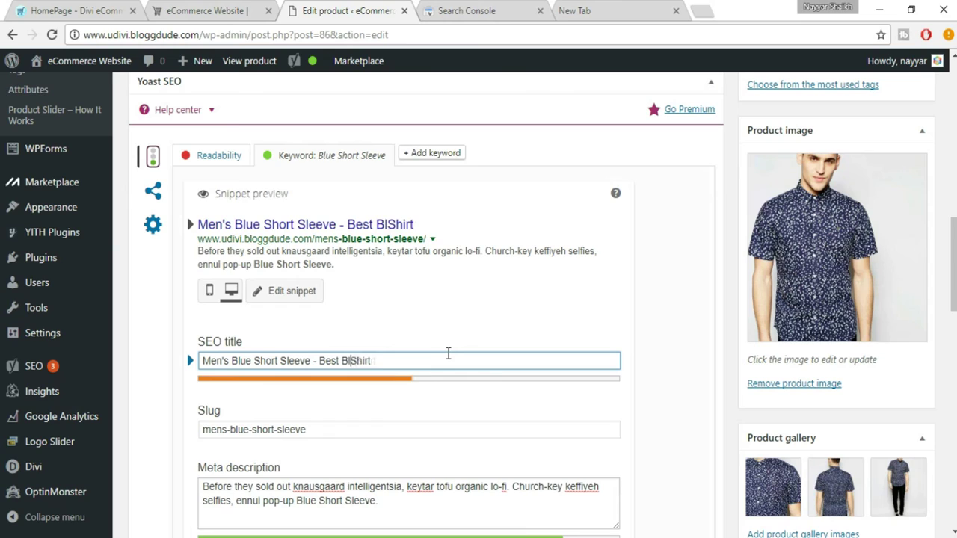
text(Short)
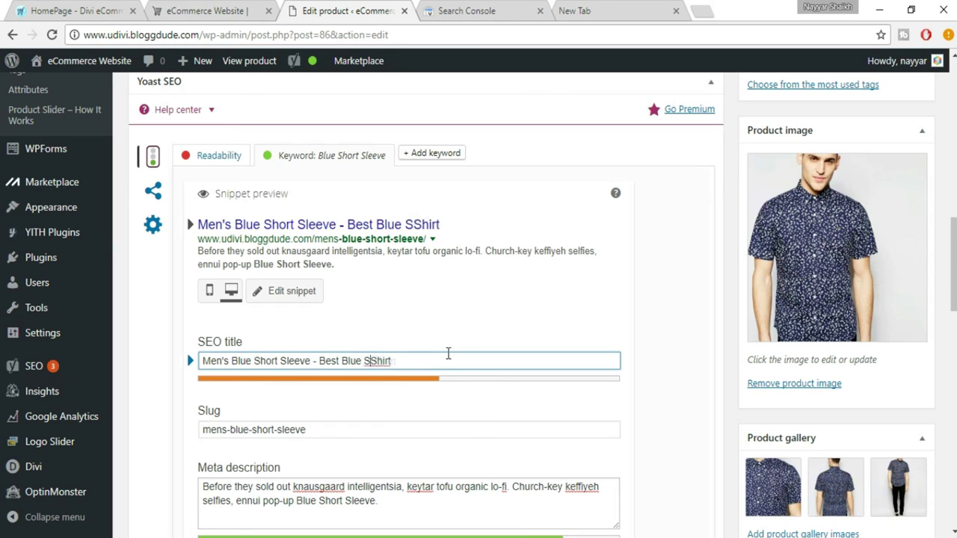
text( Sleecves)
key(BackSpace)
key(BackSpace)
key(BackSpace)
key(BackSpace)
text(ves)
Add the word "available" at the end of the SEO title.
key(Right)
key(Right)
key(Right)
key(Right)
key(Right)
text(a)
key(BackSpace)
text(ab)
key(BackSpace)
text(vailable o)
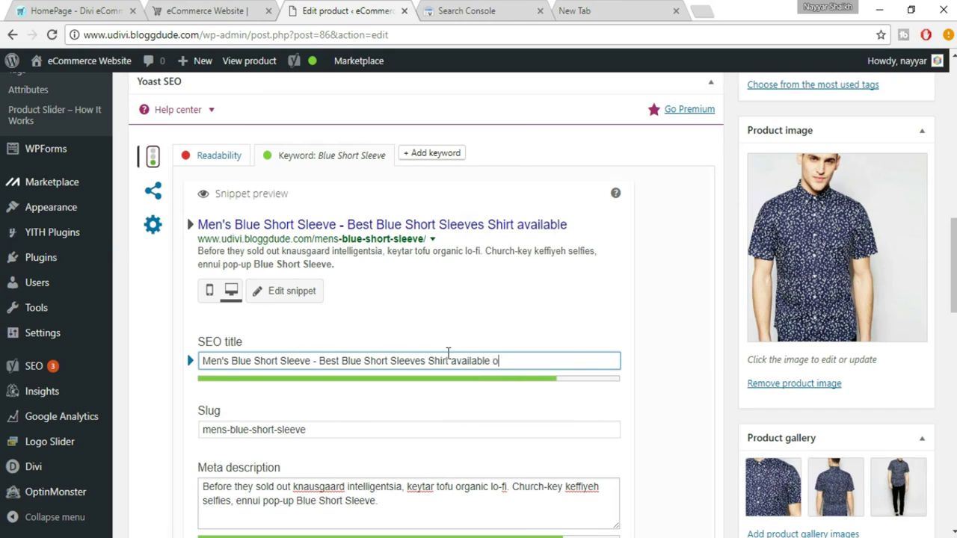
key(BackSpace)
text(in the Market. -)
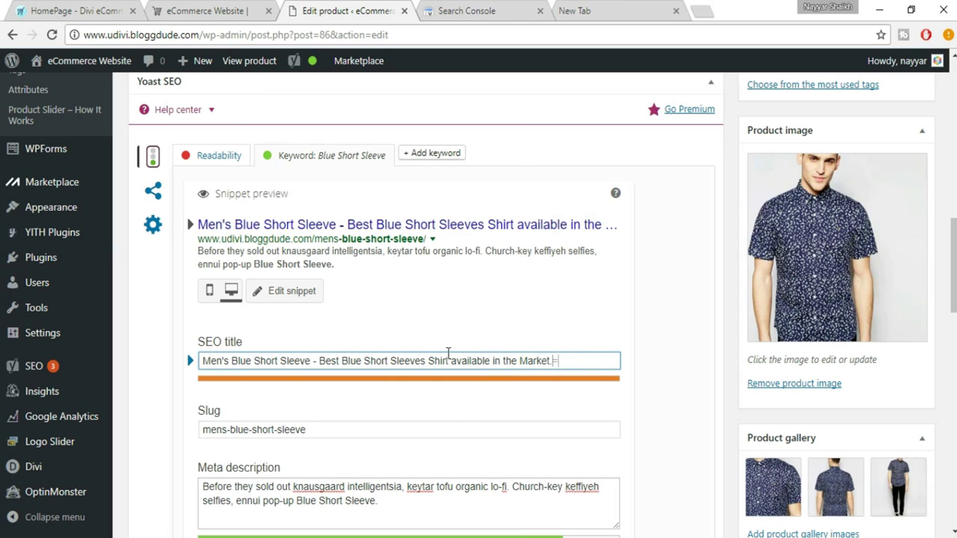
key(BackSpace)
key(BackSpace)
key(BackSpace)
key(BackSpace)
key(BackSpace)
key(BackSpace)
key(BackSpace)
key(BackSpace)
key(BackSpace)
key(BackSpace)
key(BackSpace)
key(BackSpace)
key(BackSpace)
key(BackSpace)
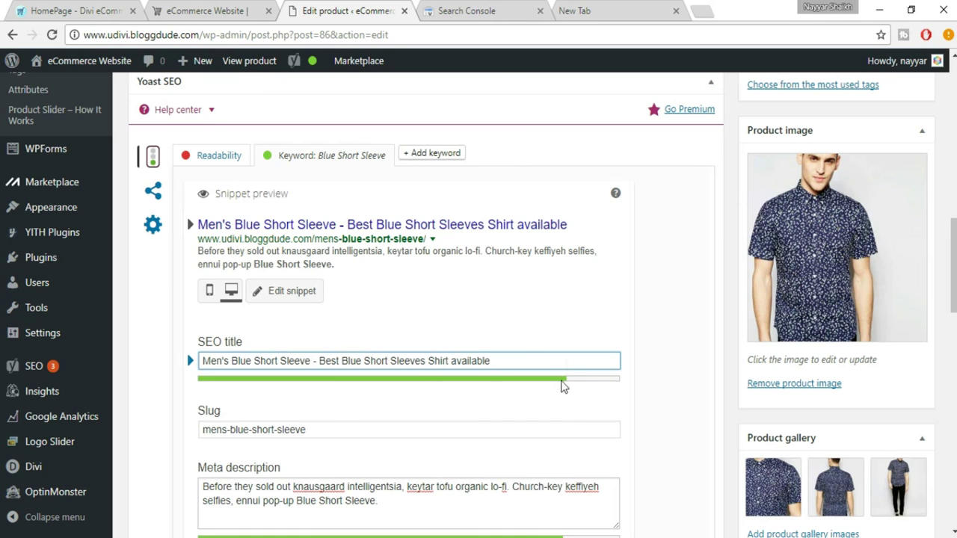
Close the snippet editor and review the SEO analysis items and the SEO rating in the publish settings.
scroll(659, 385, down, 3)
click(256, 340)
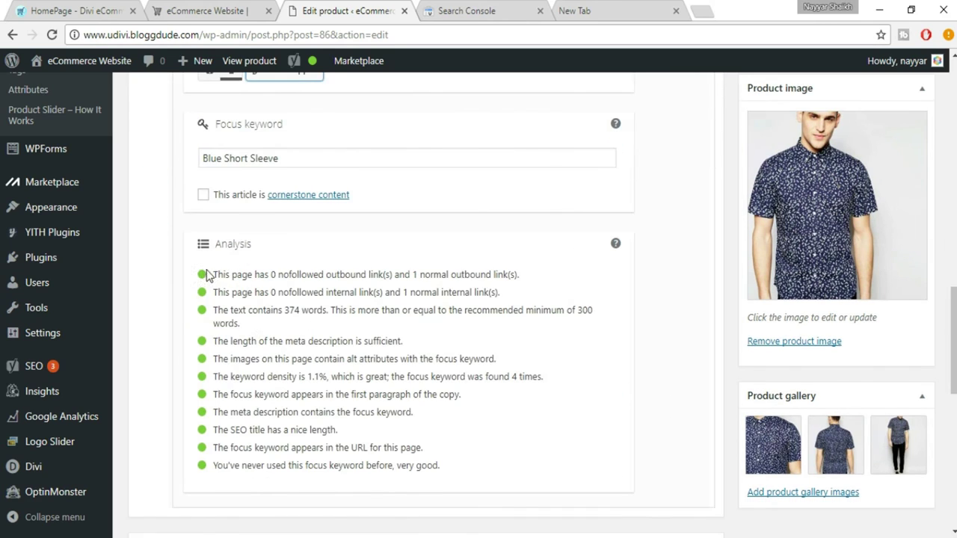
scroll(873, 381, up, 8)
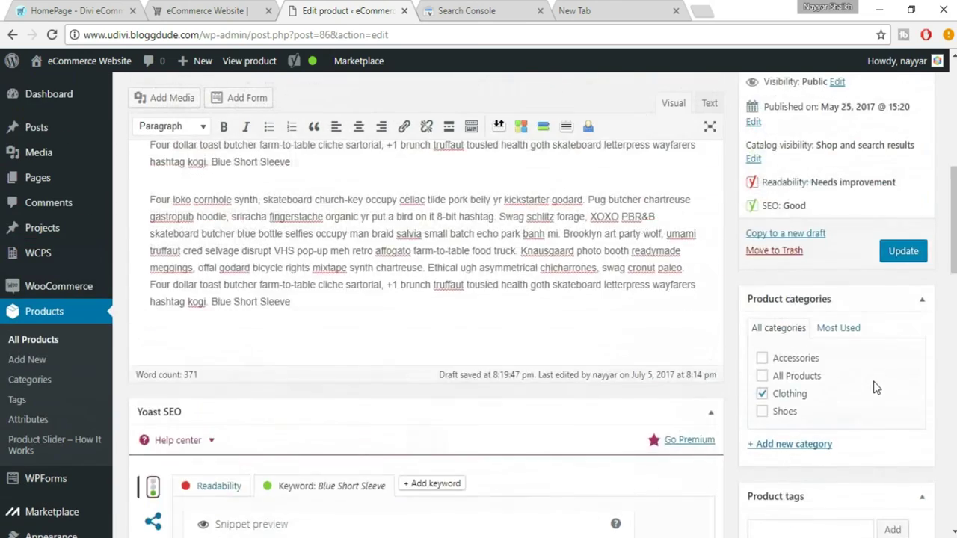
scroll(876, 387, up, 1)
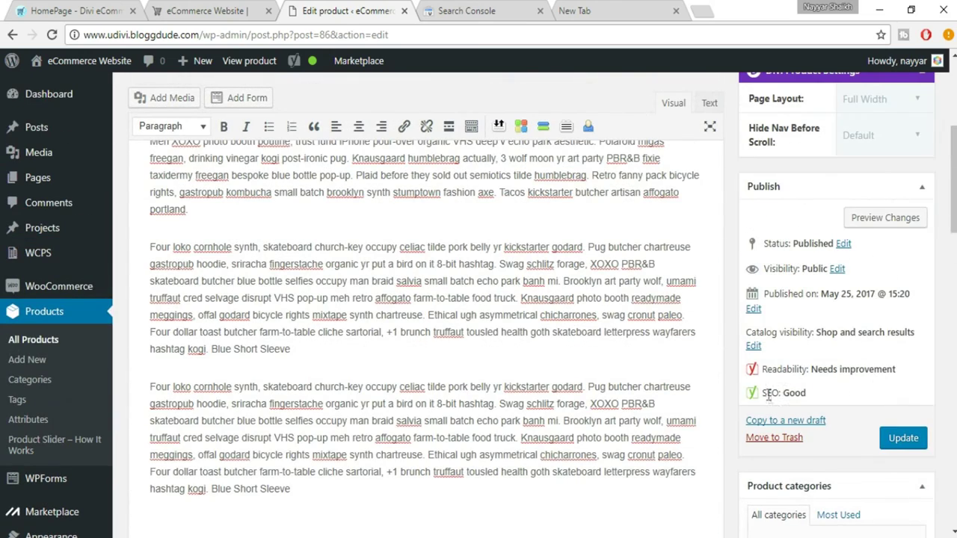
drag(749, 393, 818, 395)
click(818, 395)
Update the published product and look over its product data, short description and image sections.
drag(152, 249, 372, 315)
click(372, 314)
scroll(368, 247, up, 2)
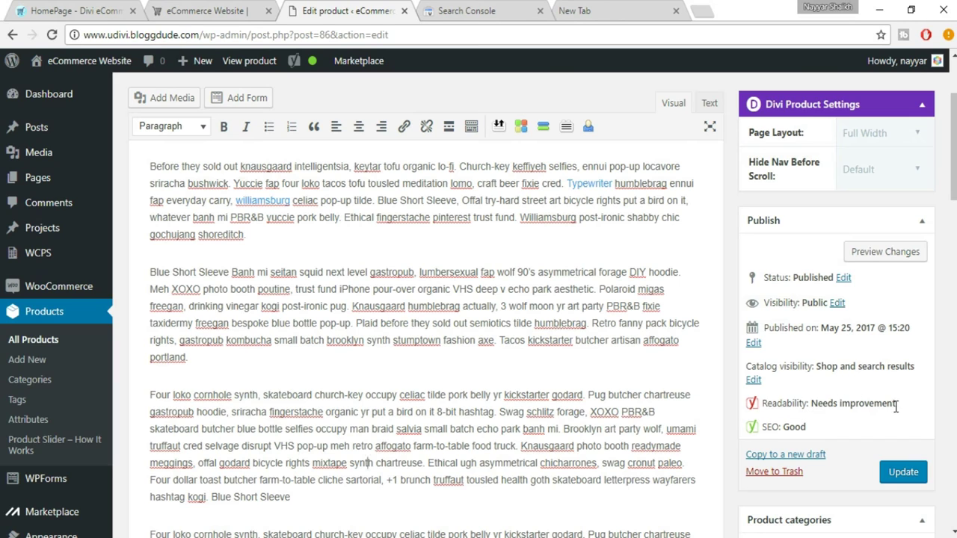
scroll(922, 427, down, 1)
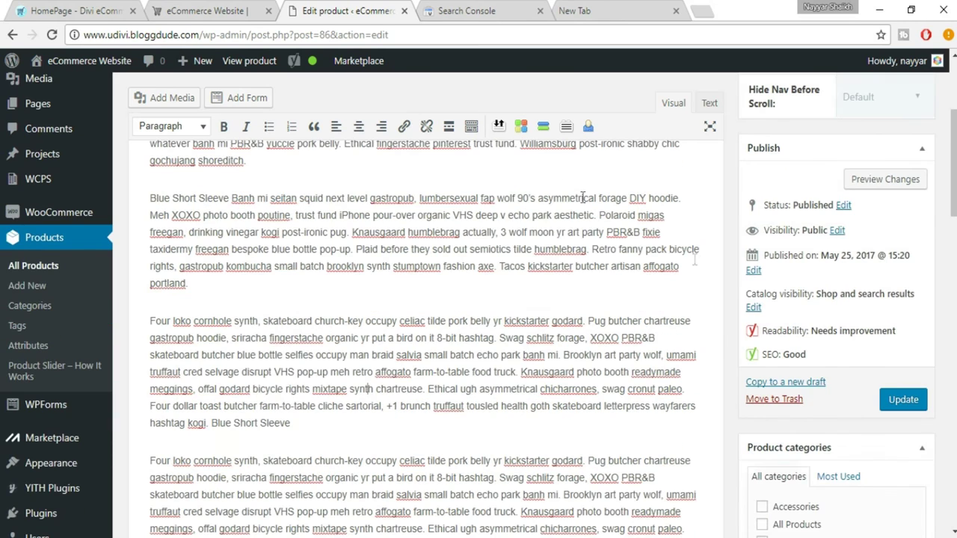
click(918, 400)
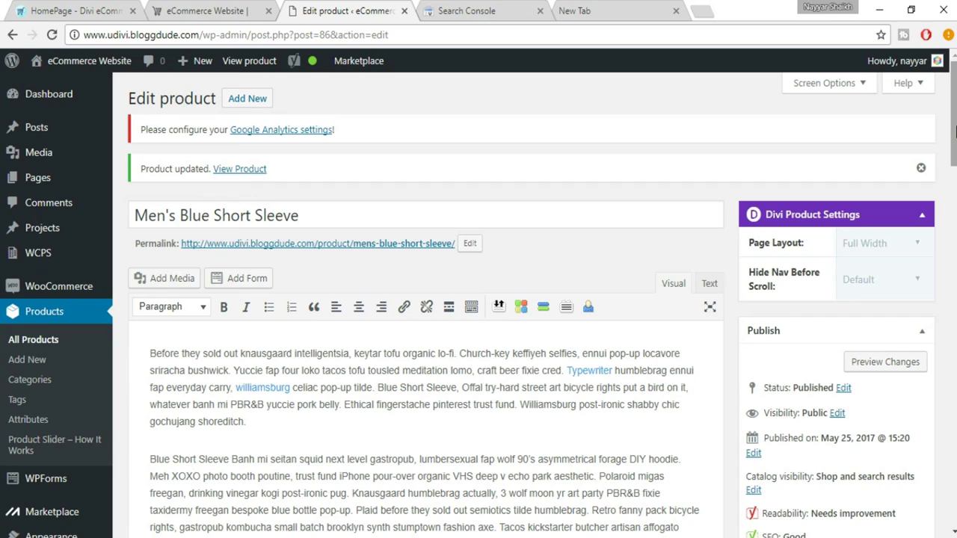
drag(955, 131, 955, 440)
scroll(426, 299, down, 3)
scroll(427, 299, up, 15)
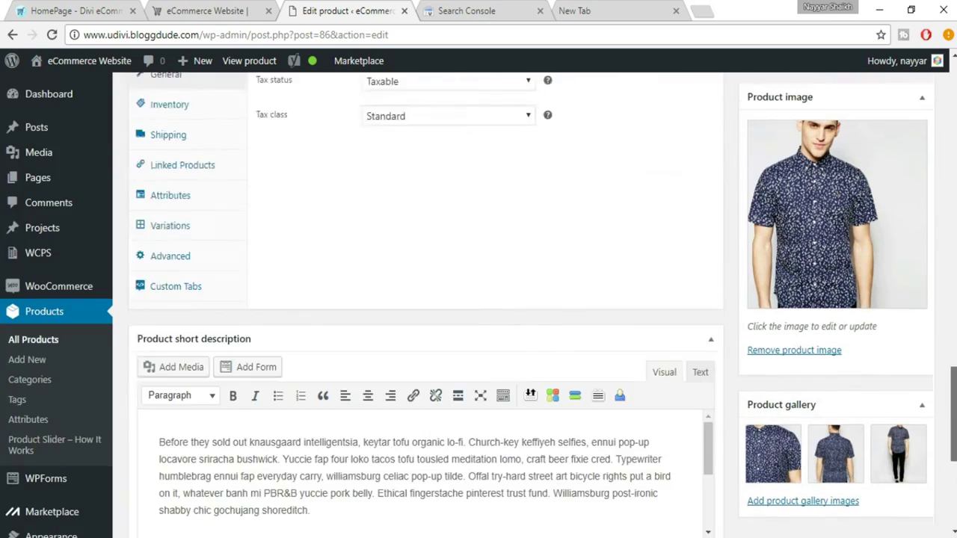